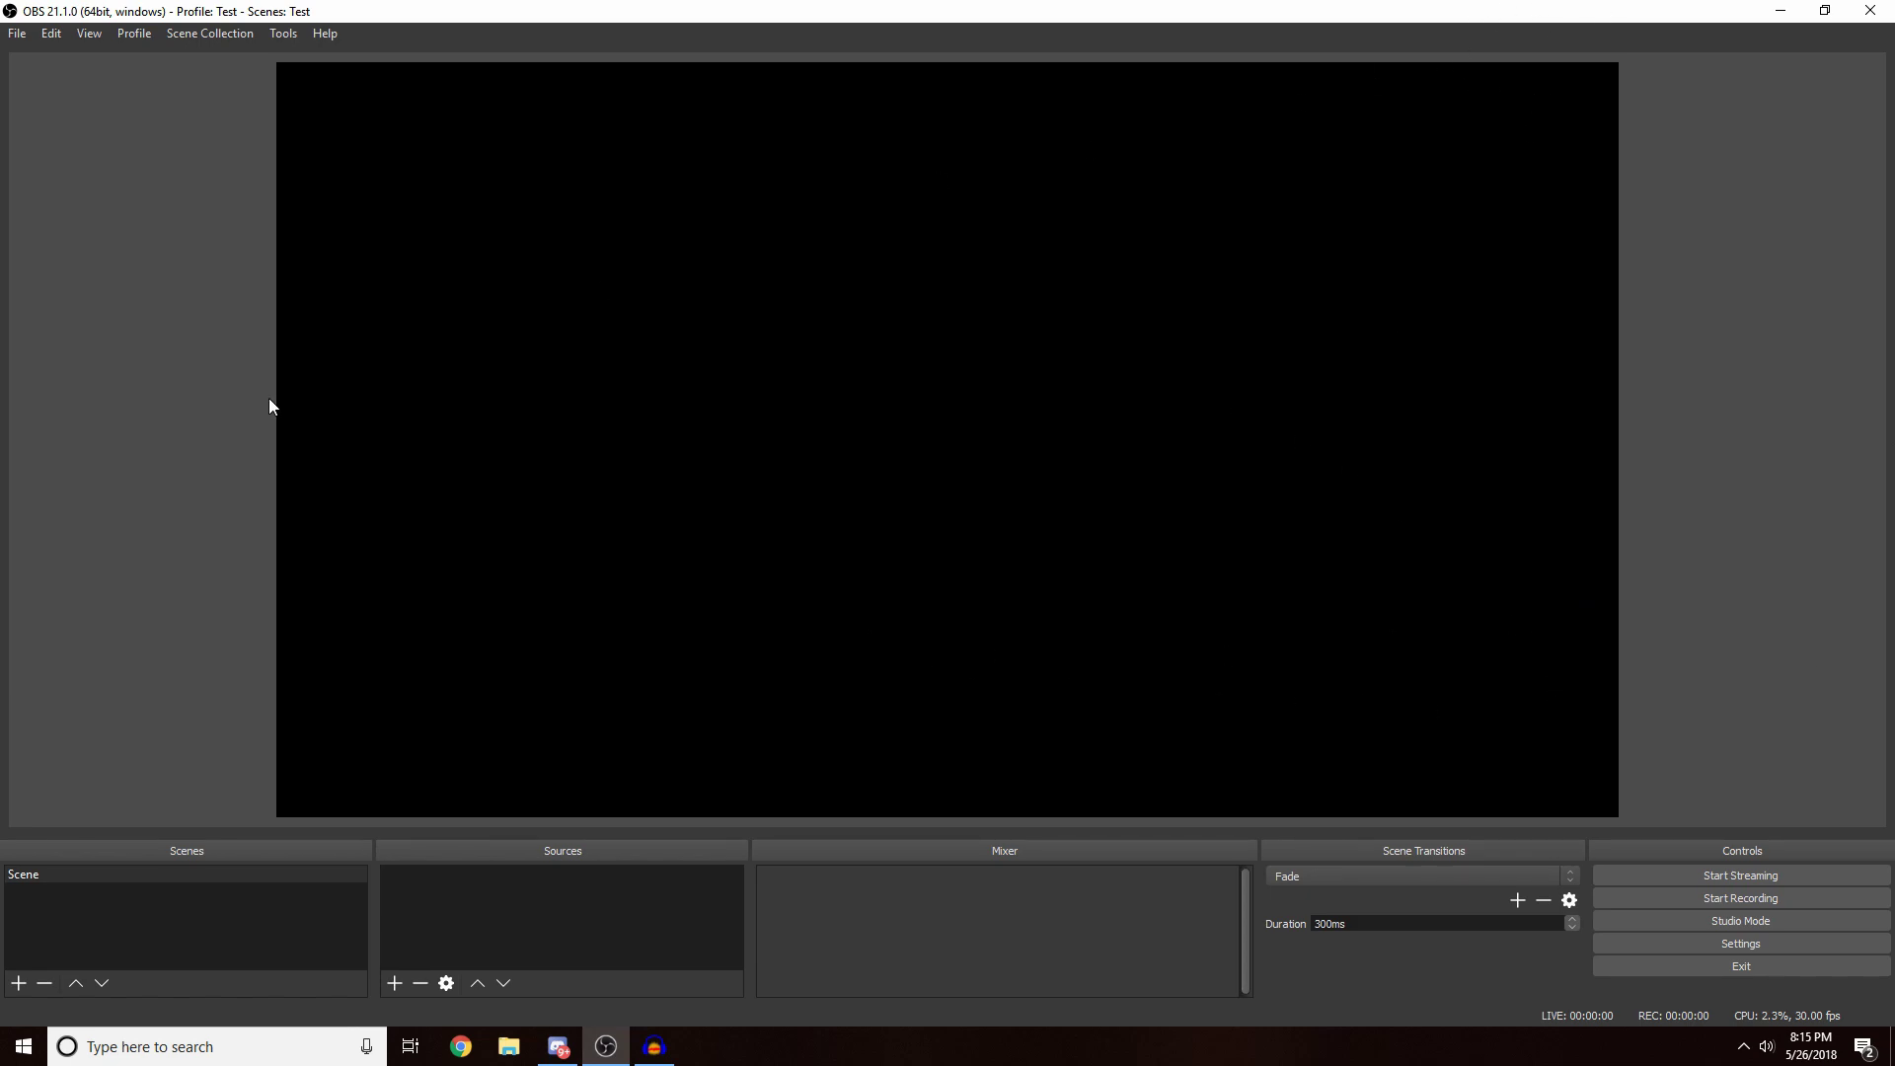
Open the File menu in OBS Studio
left_click(18, 33)
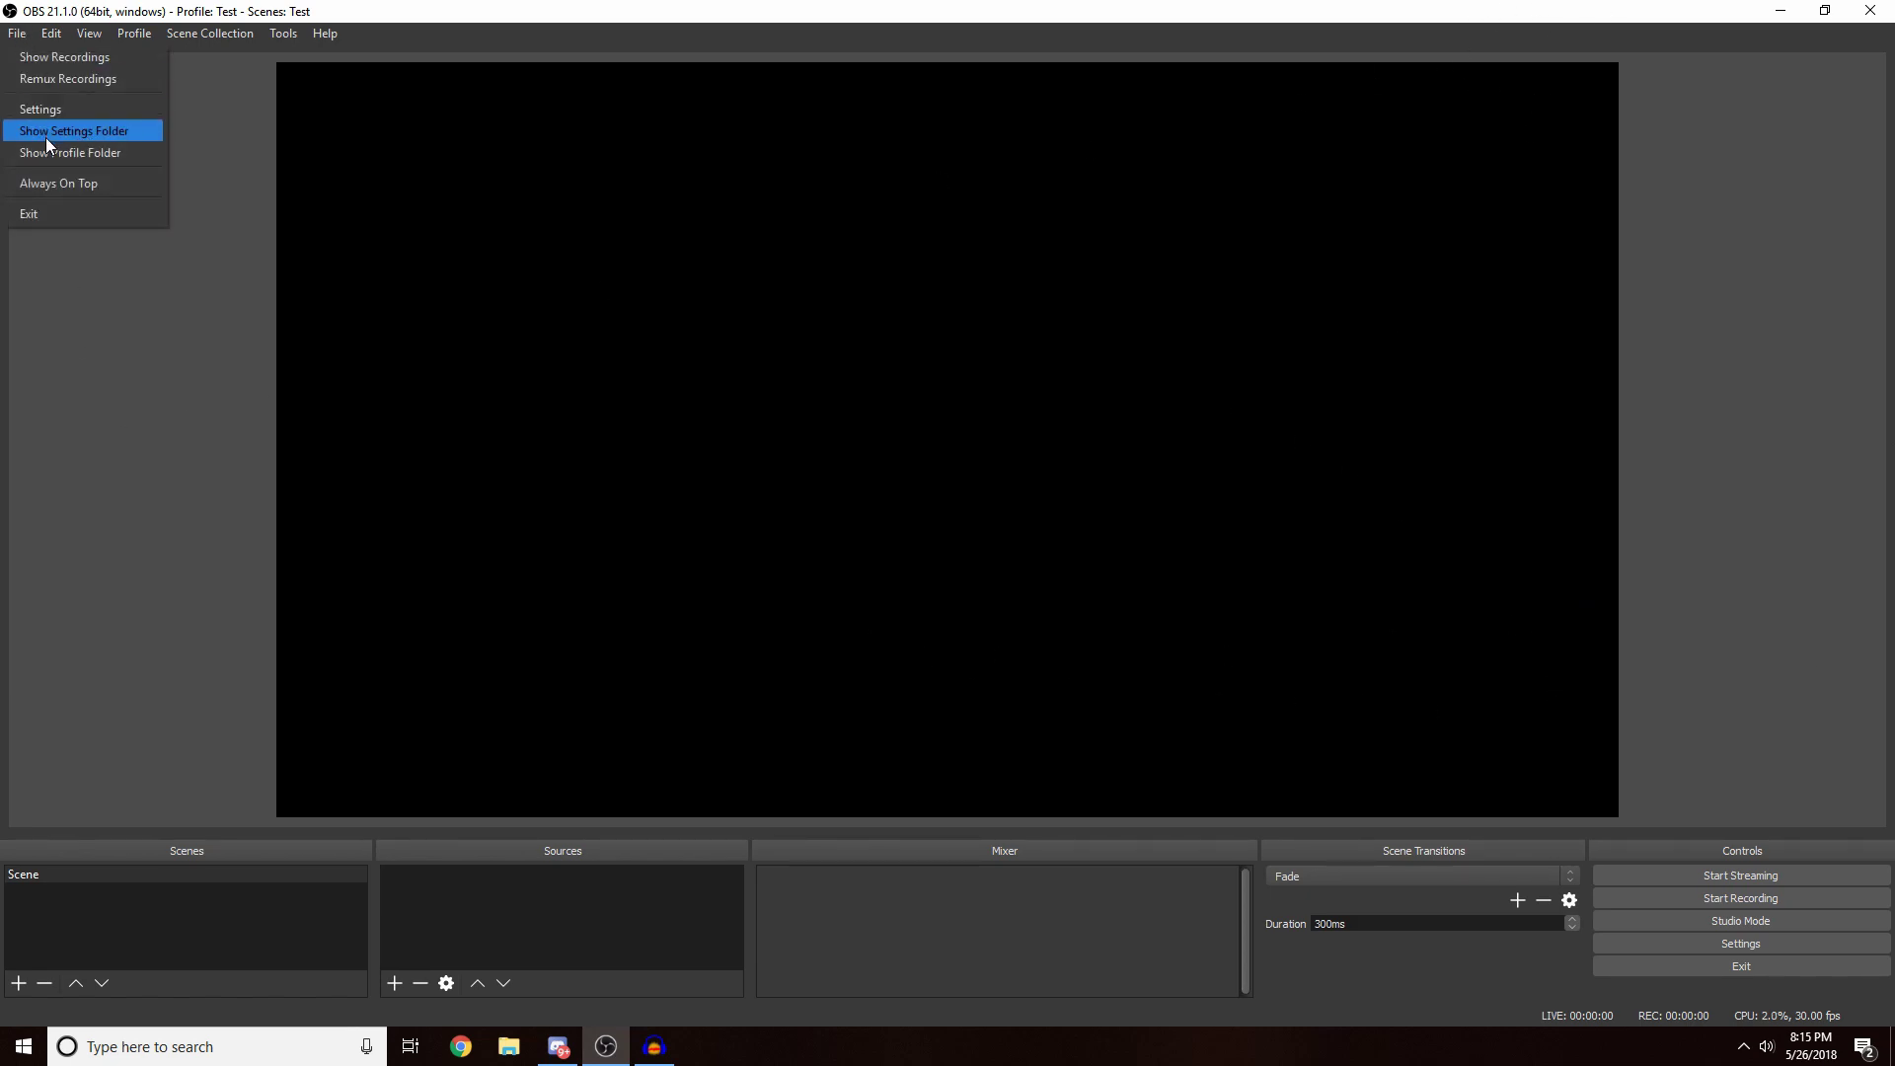
In Settings, preview the Default theme, then revert to Dark and apply it
left_click(62, 110)
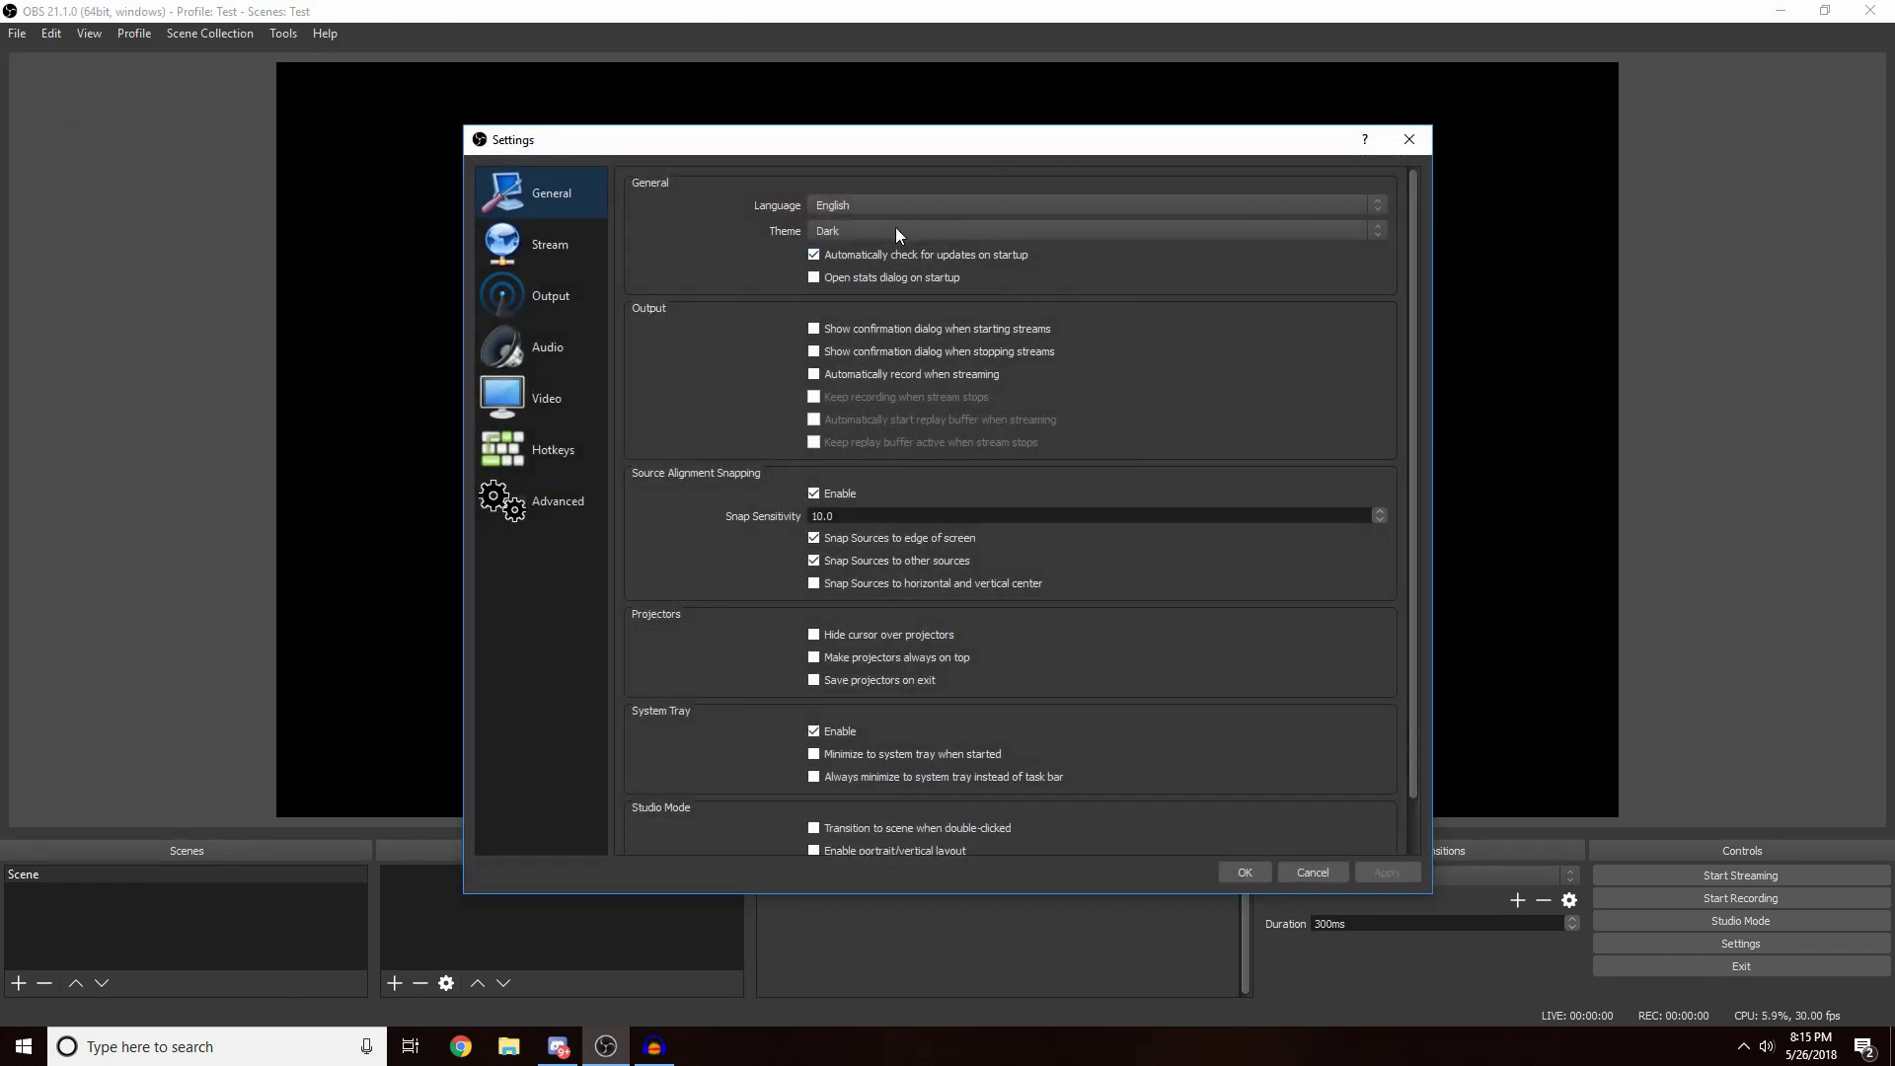
left_click(862, 230)
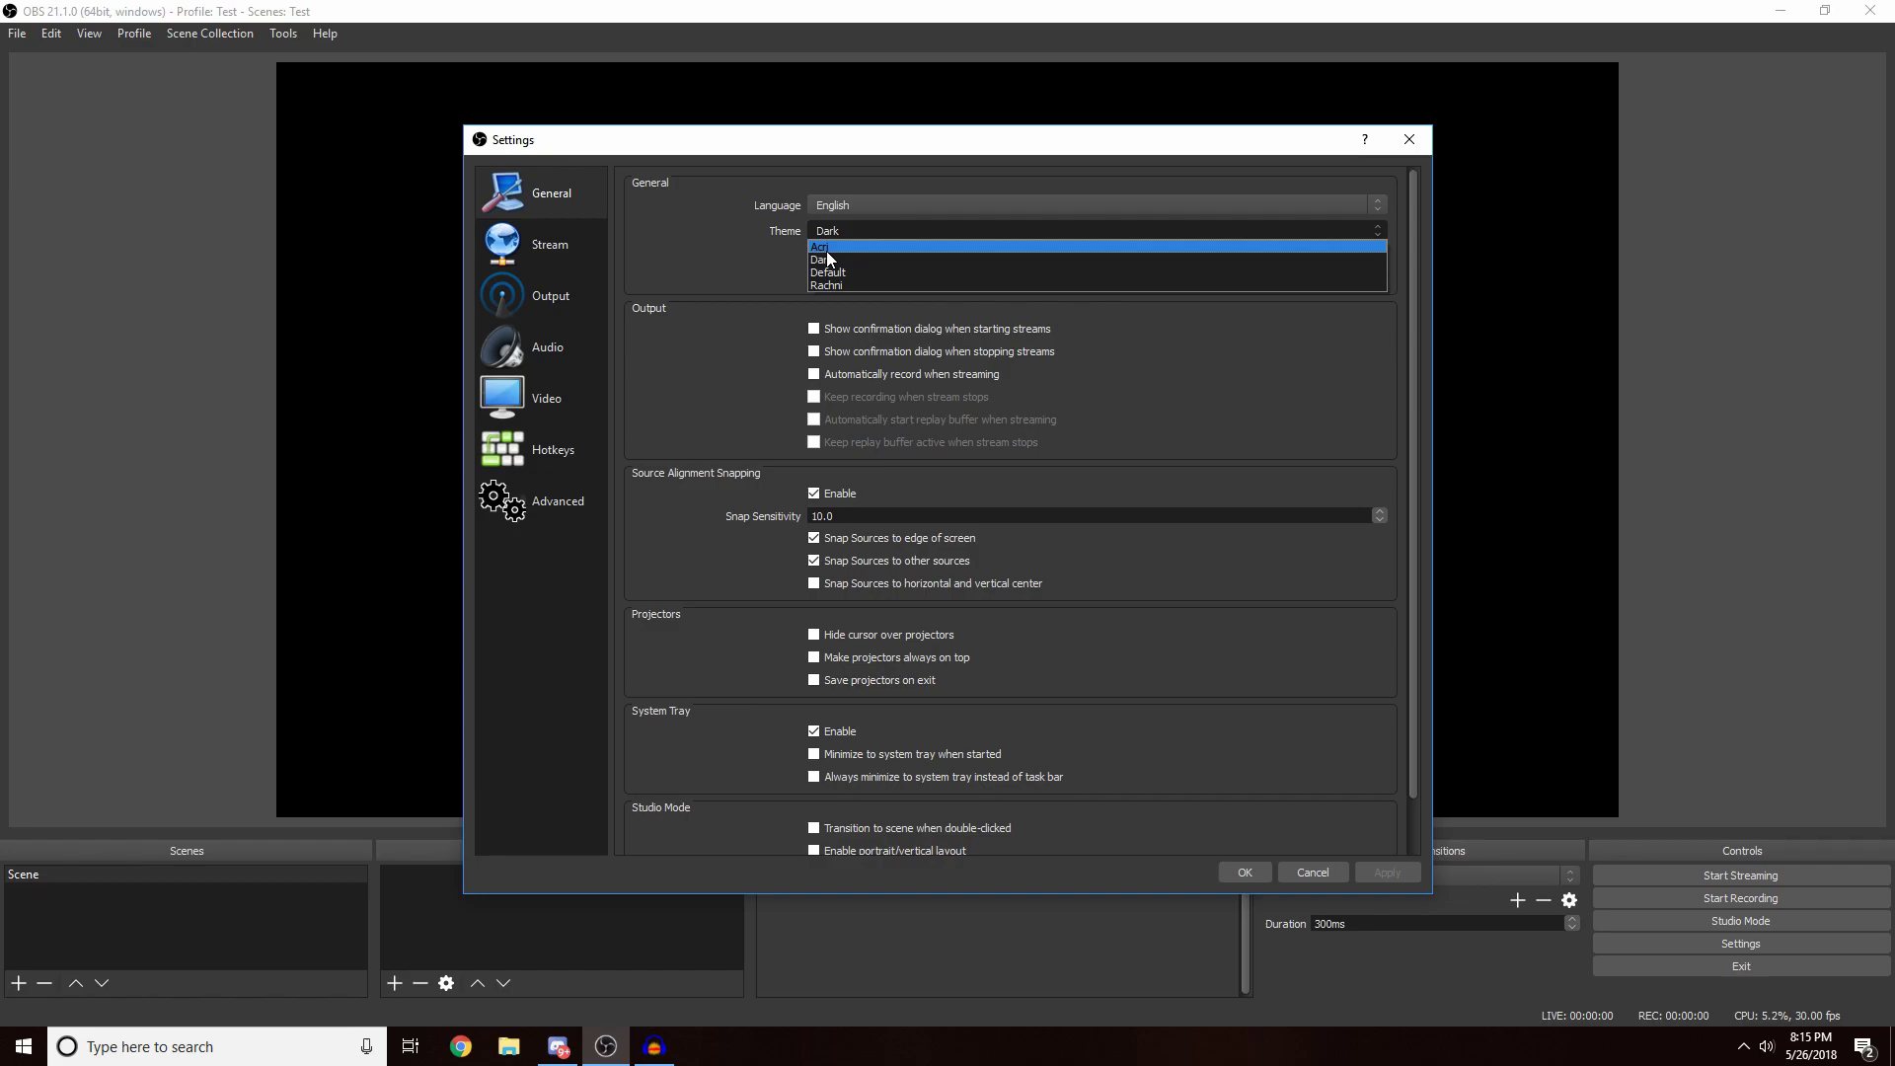
left_click(847, 272)
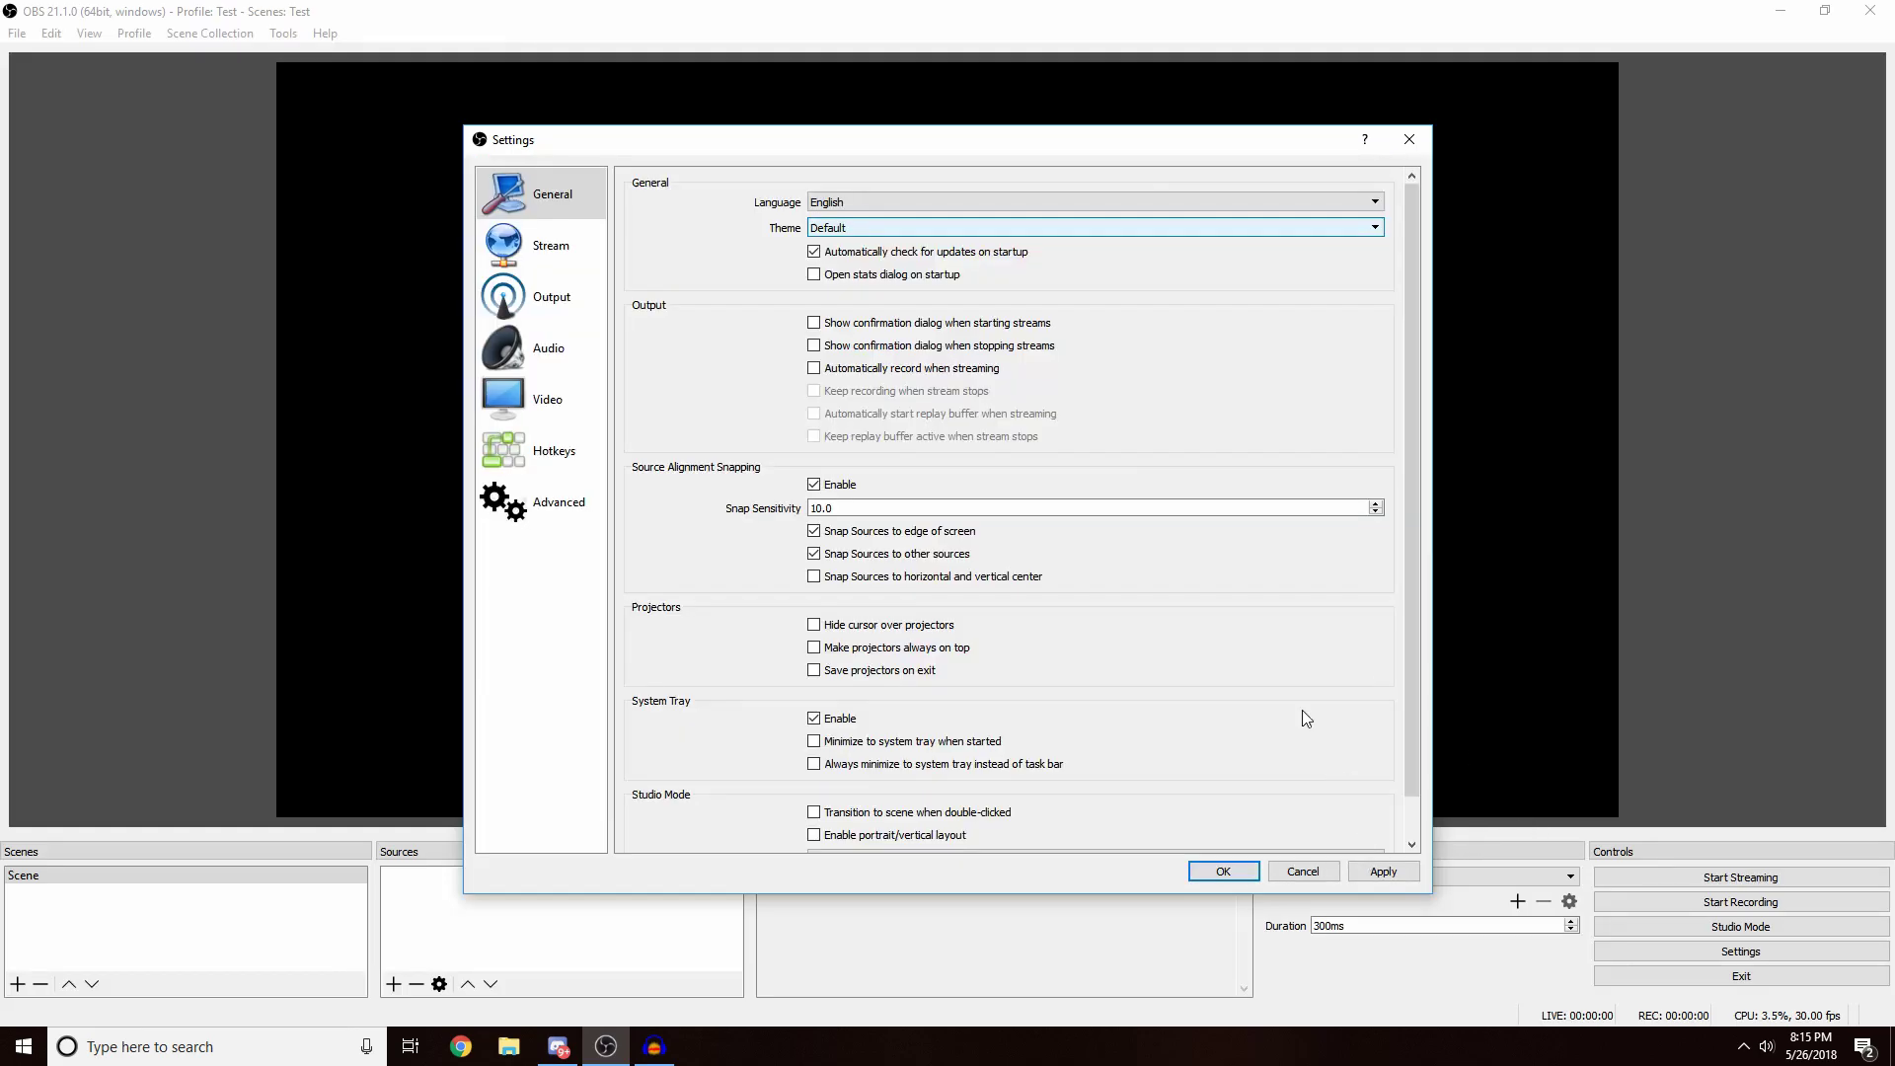
left_click(851, 230)
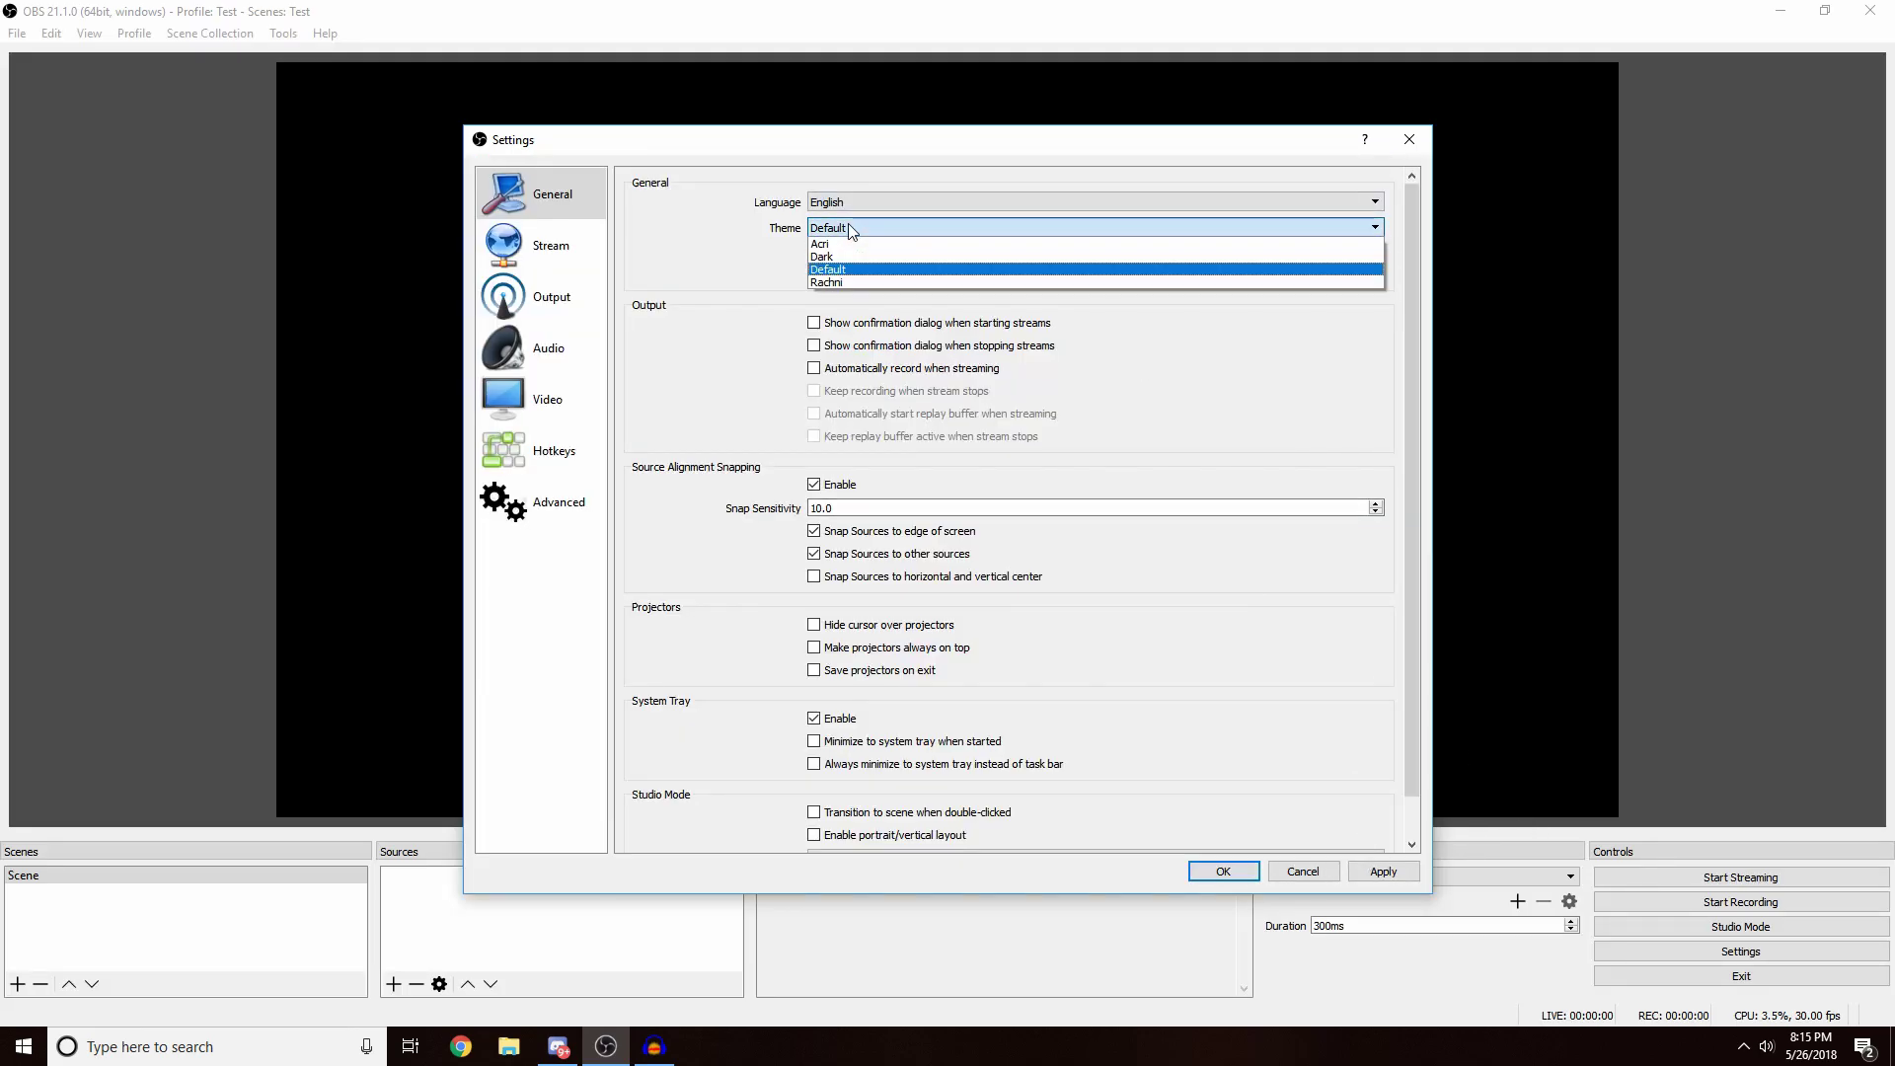
left_click(838, 259)
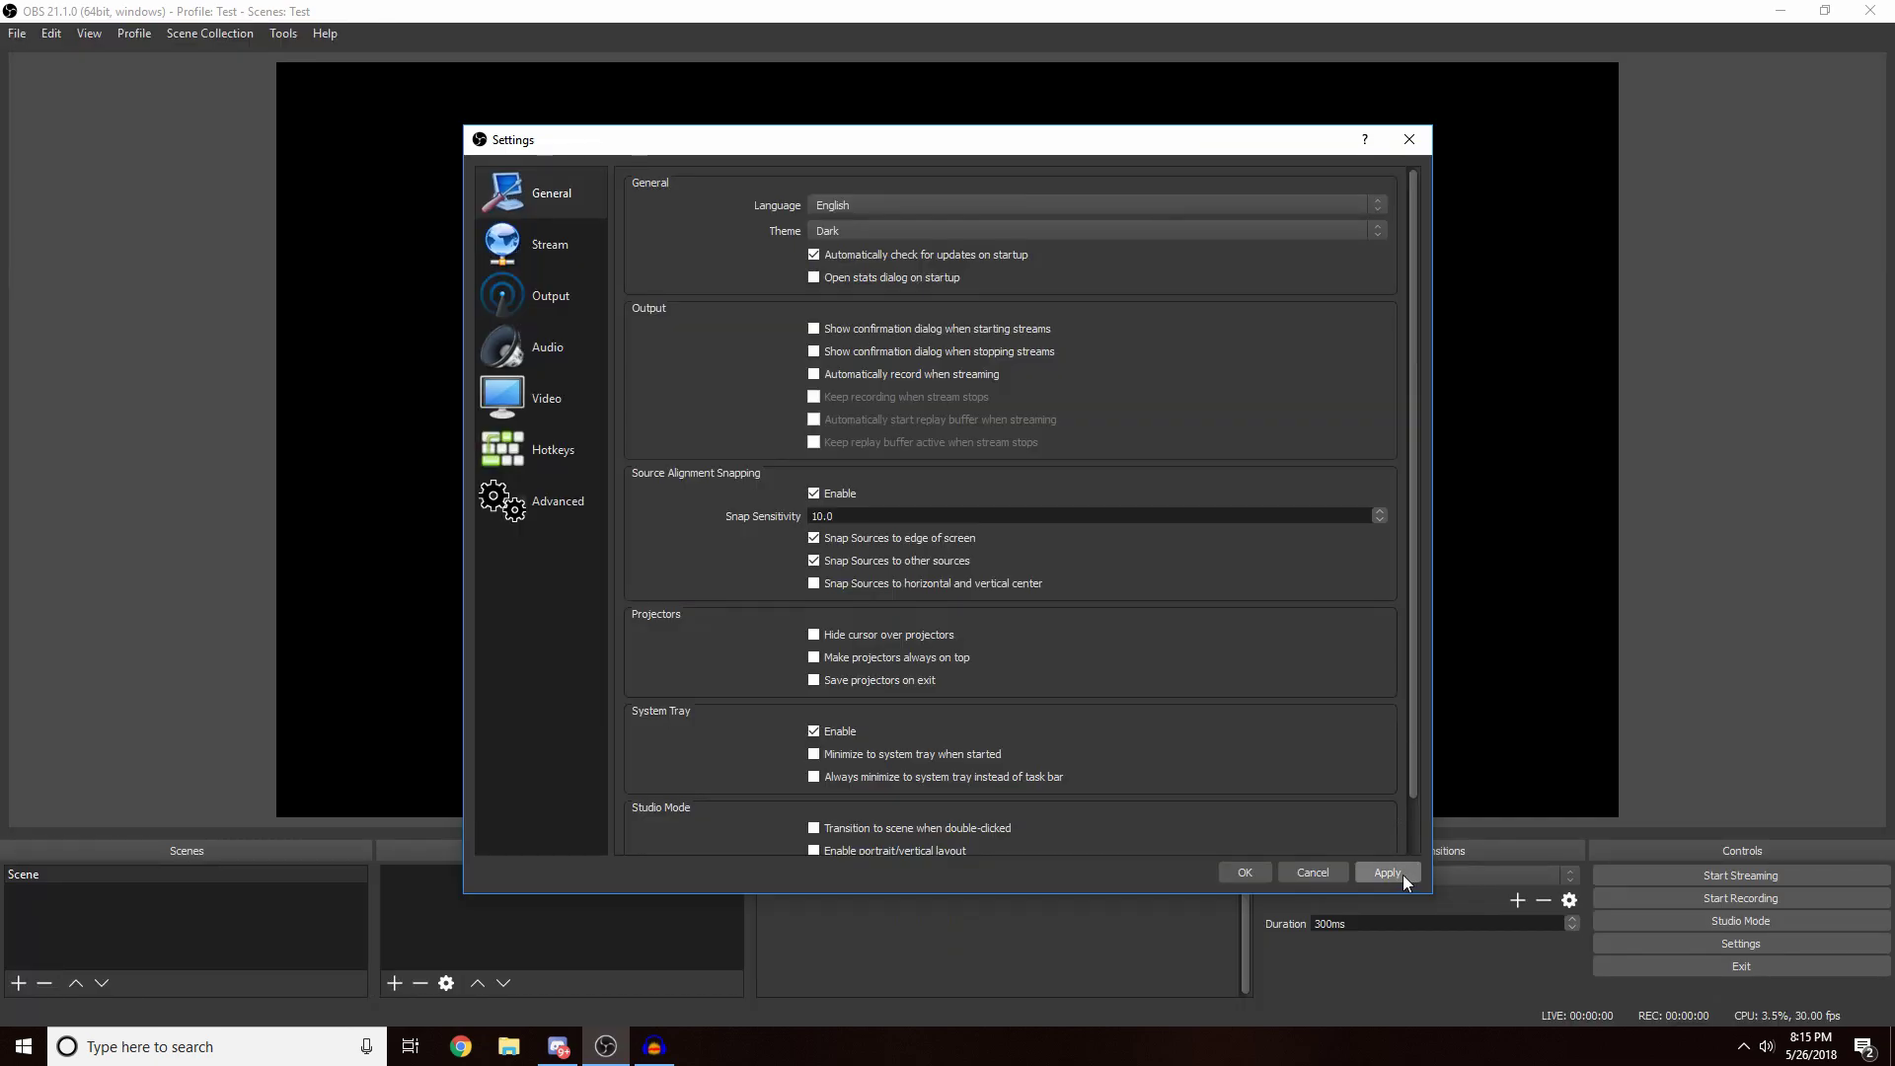
left_click(1401, 873)
Set the streaming service to YouTube / YouTube Gaming and enter the stream key
left_click(542, 247)
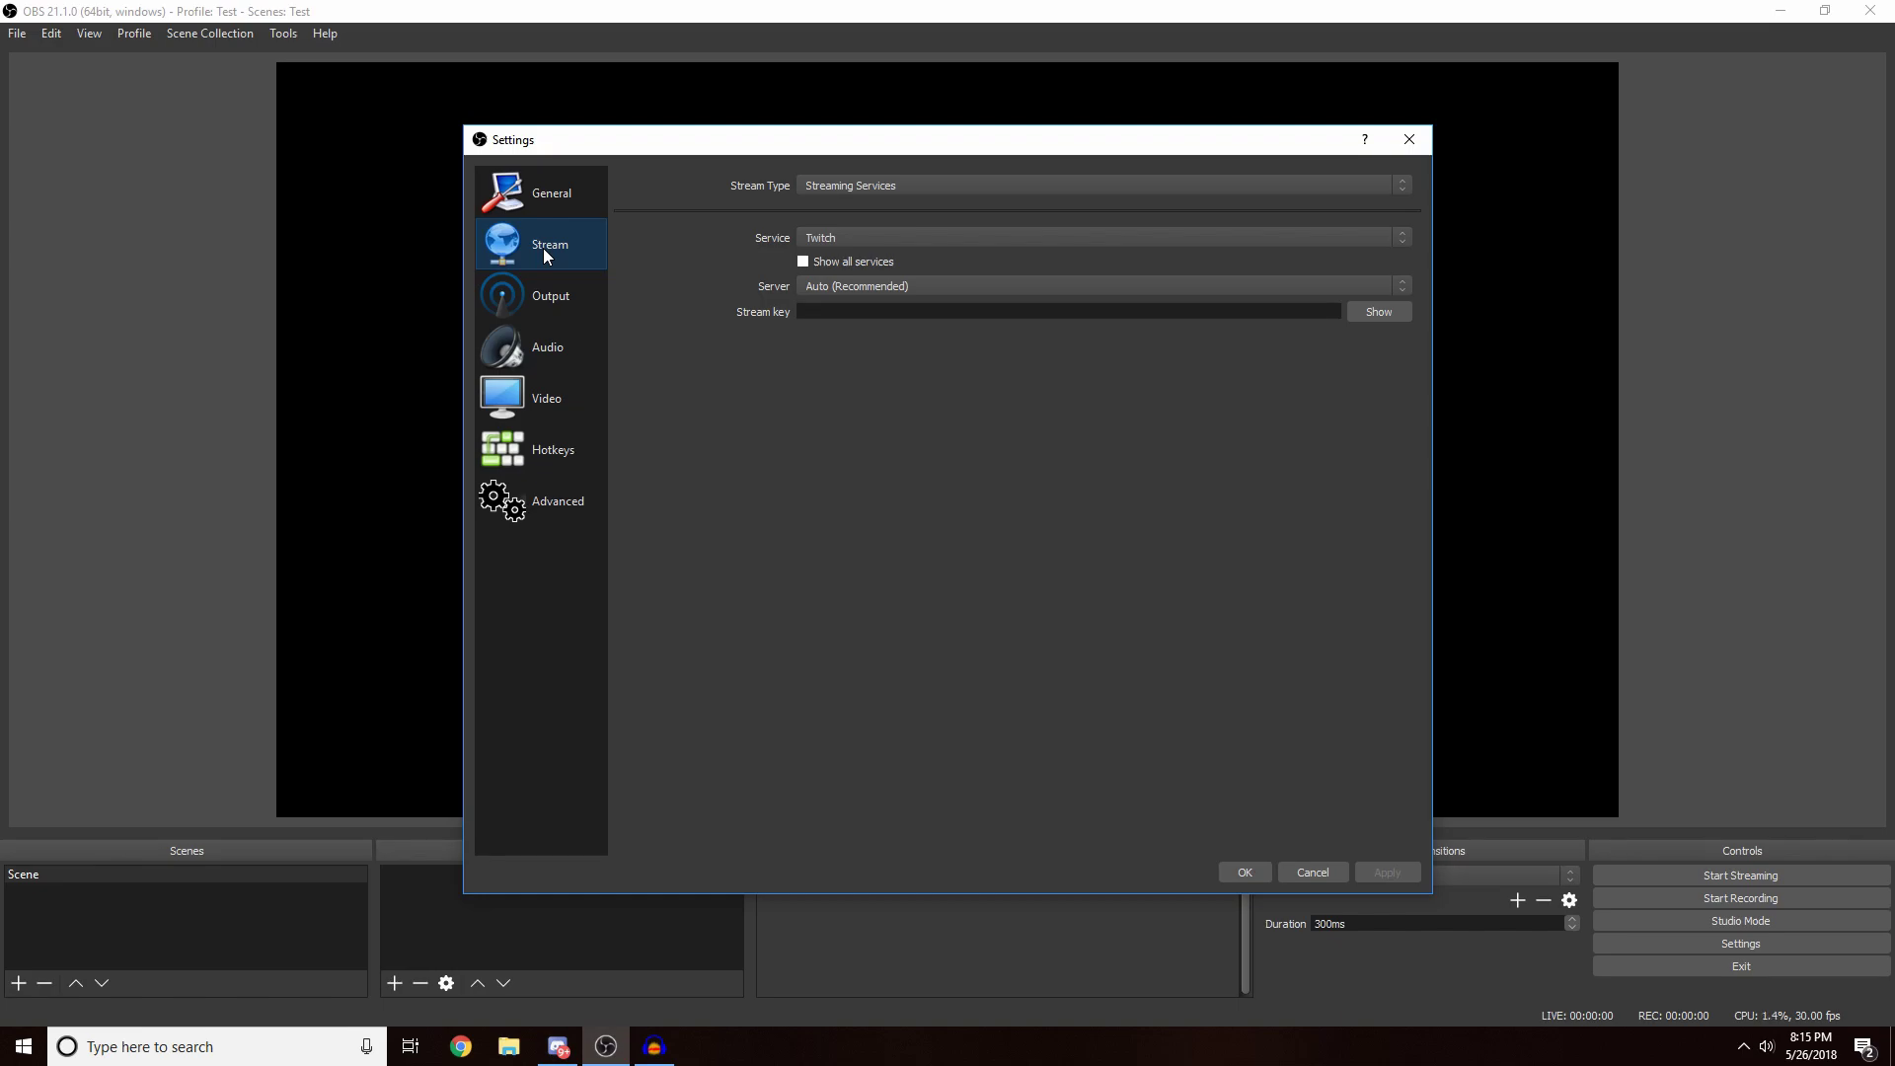
left_click(837, 183)
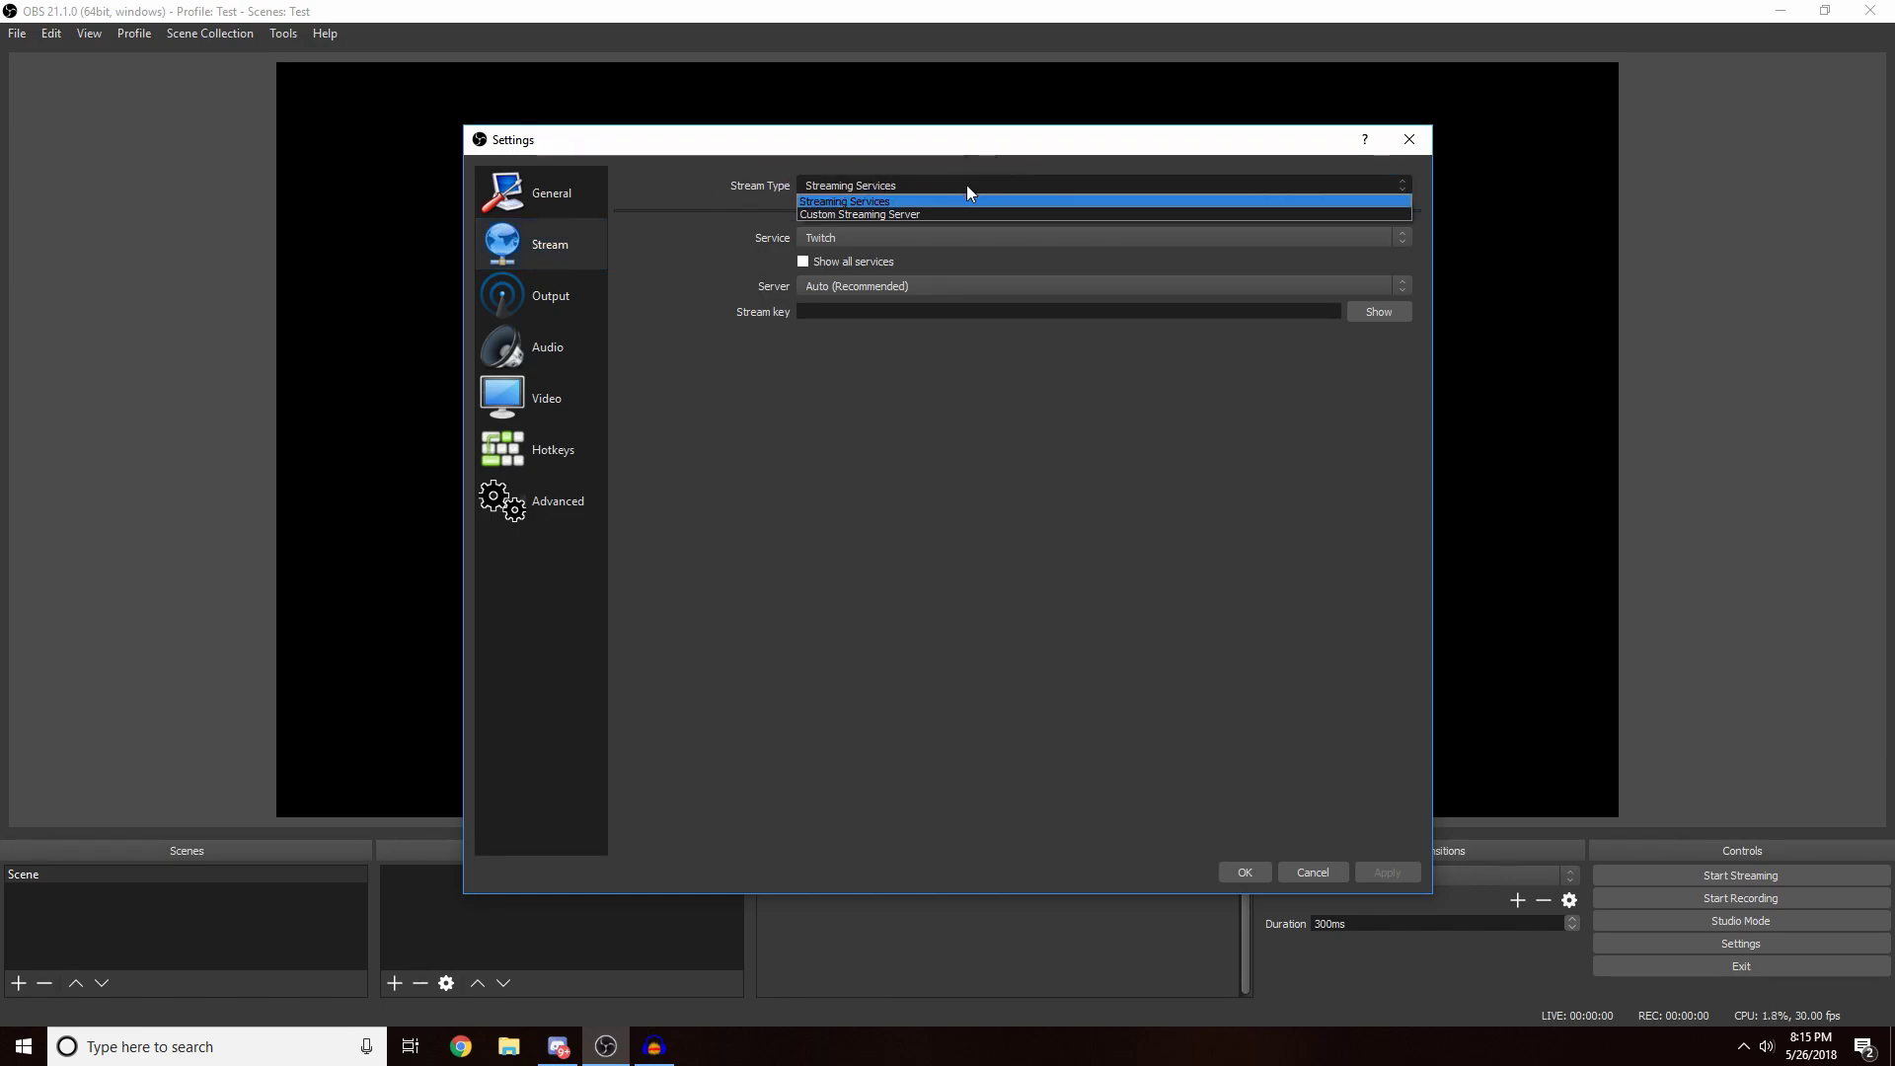
left_click(867, 203)
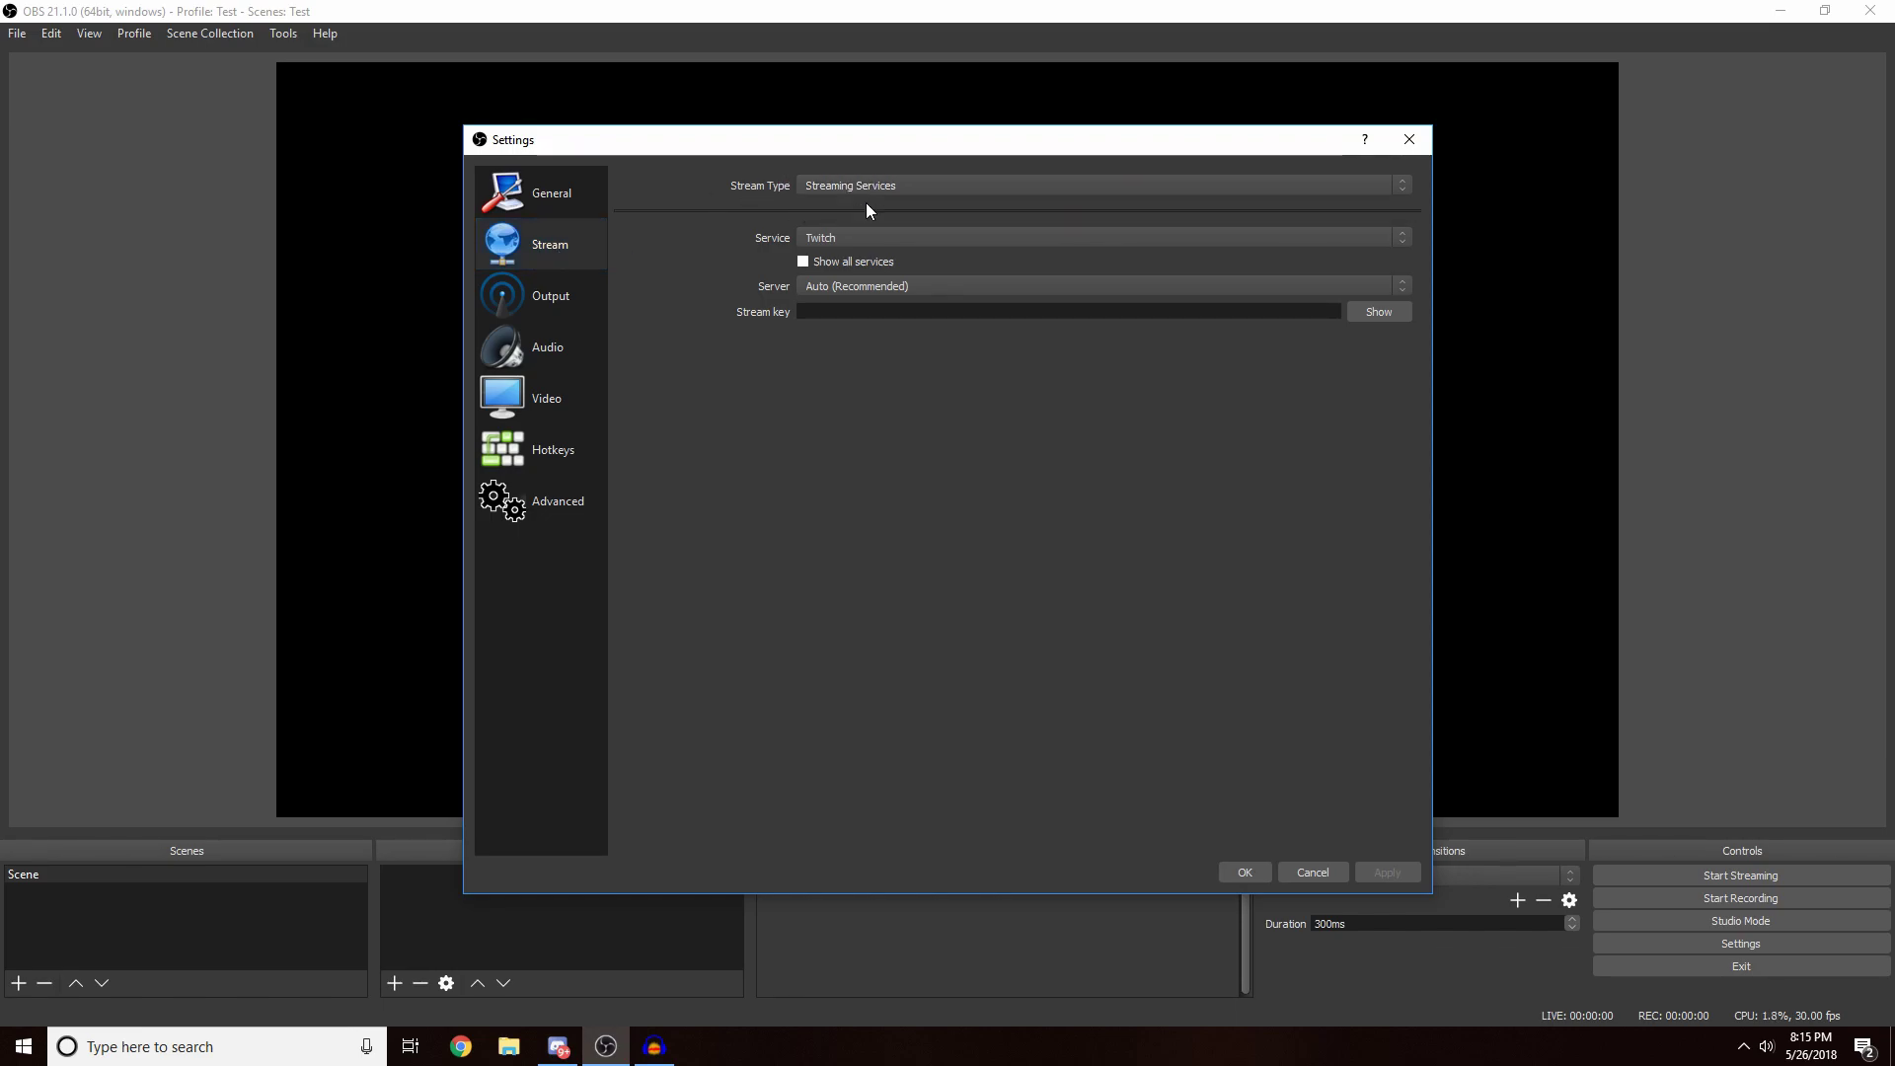
left_click(928, 237)
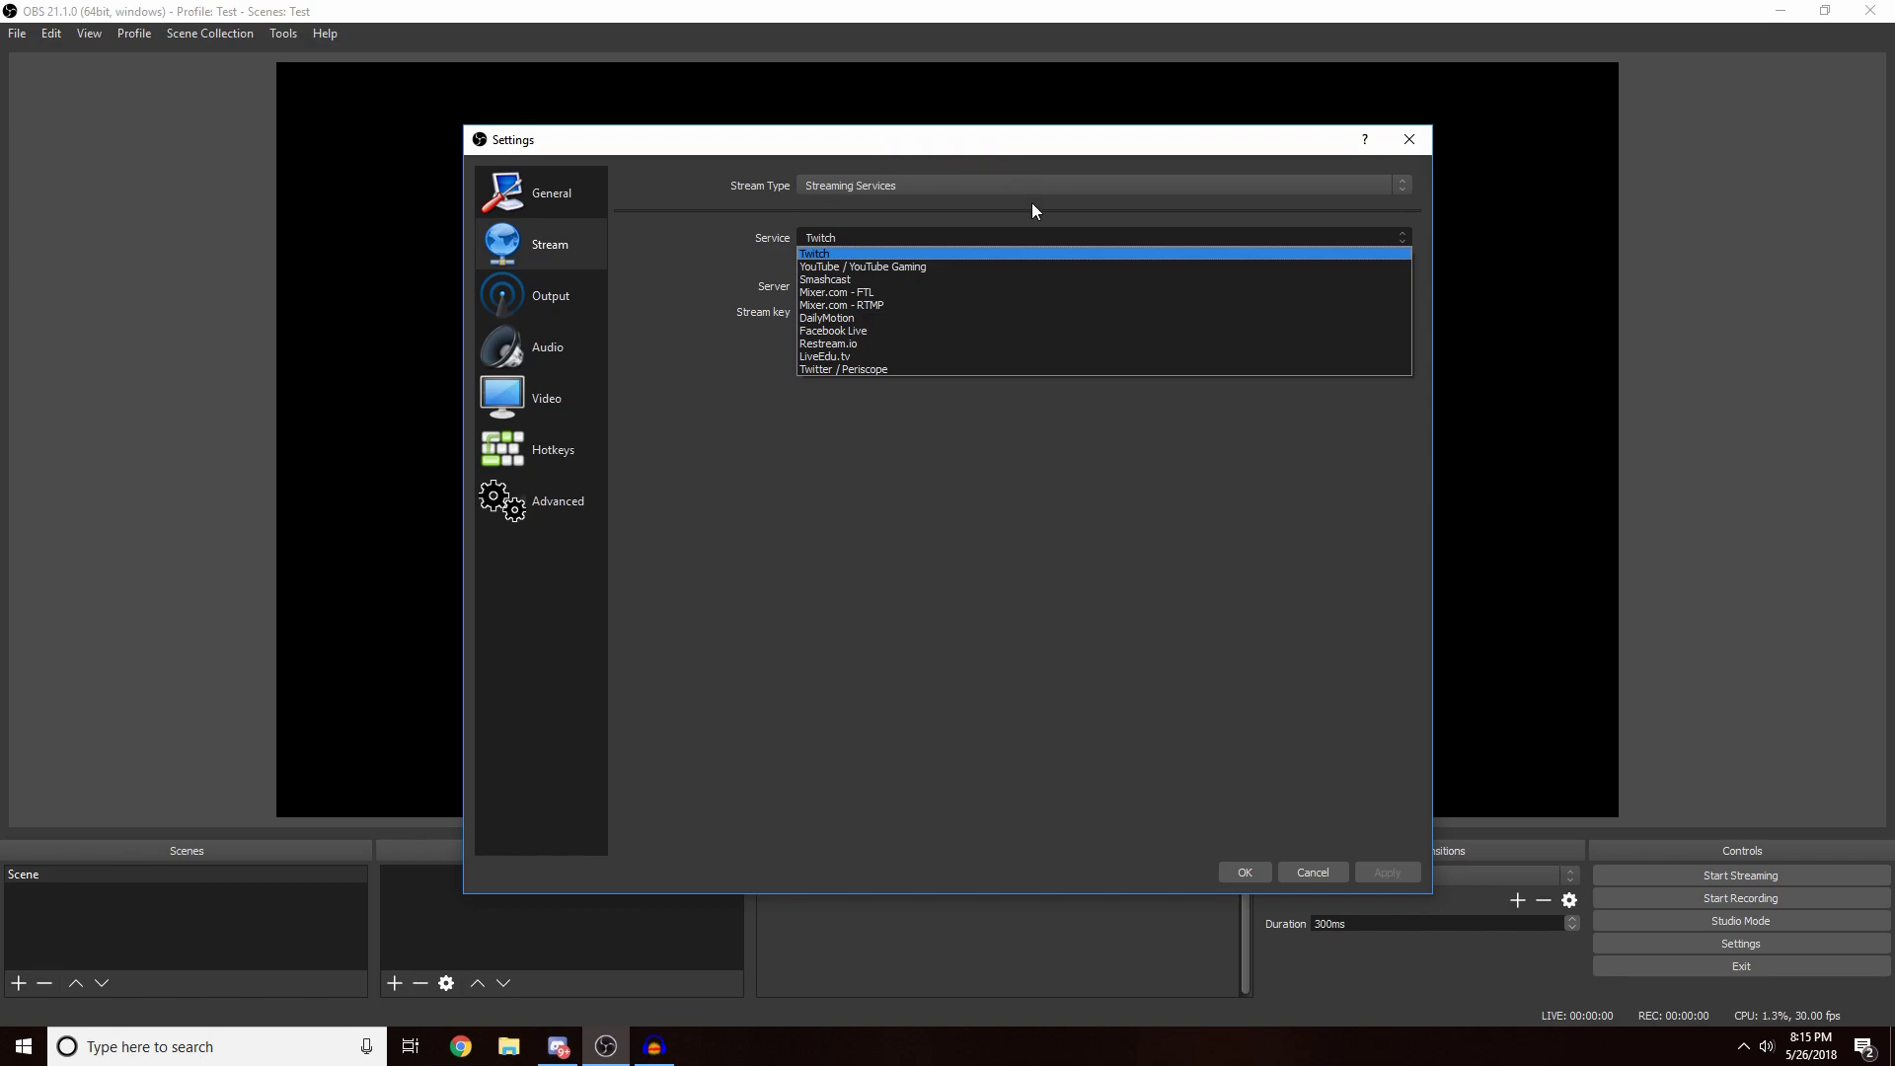
left_click(998, 267)
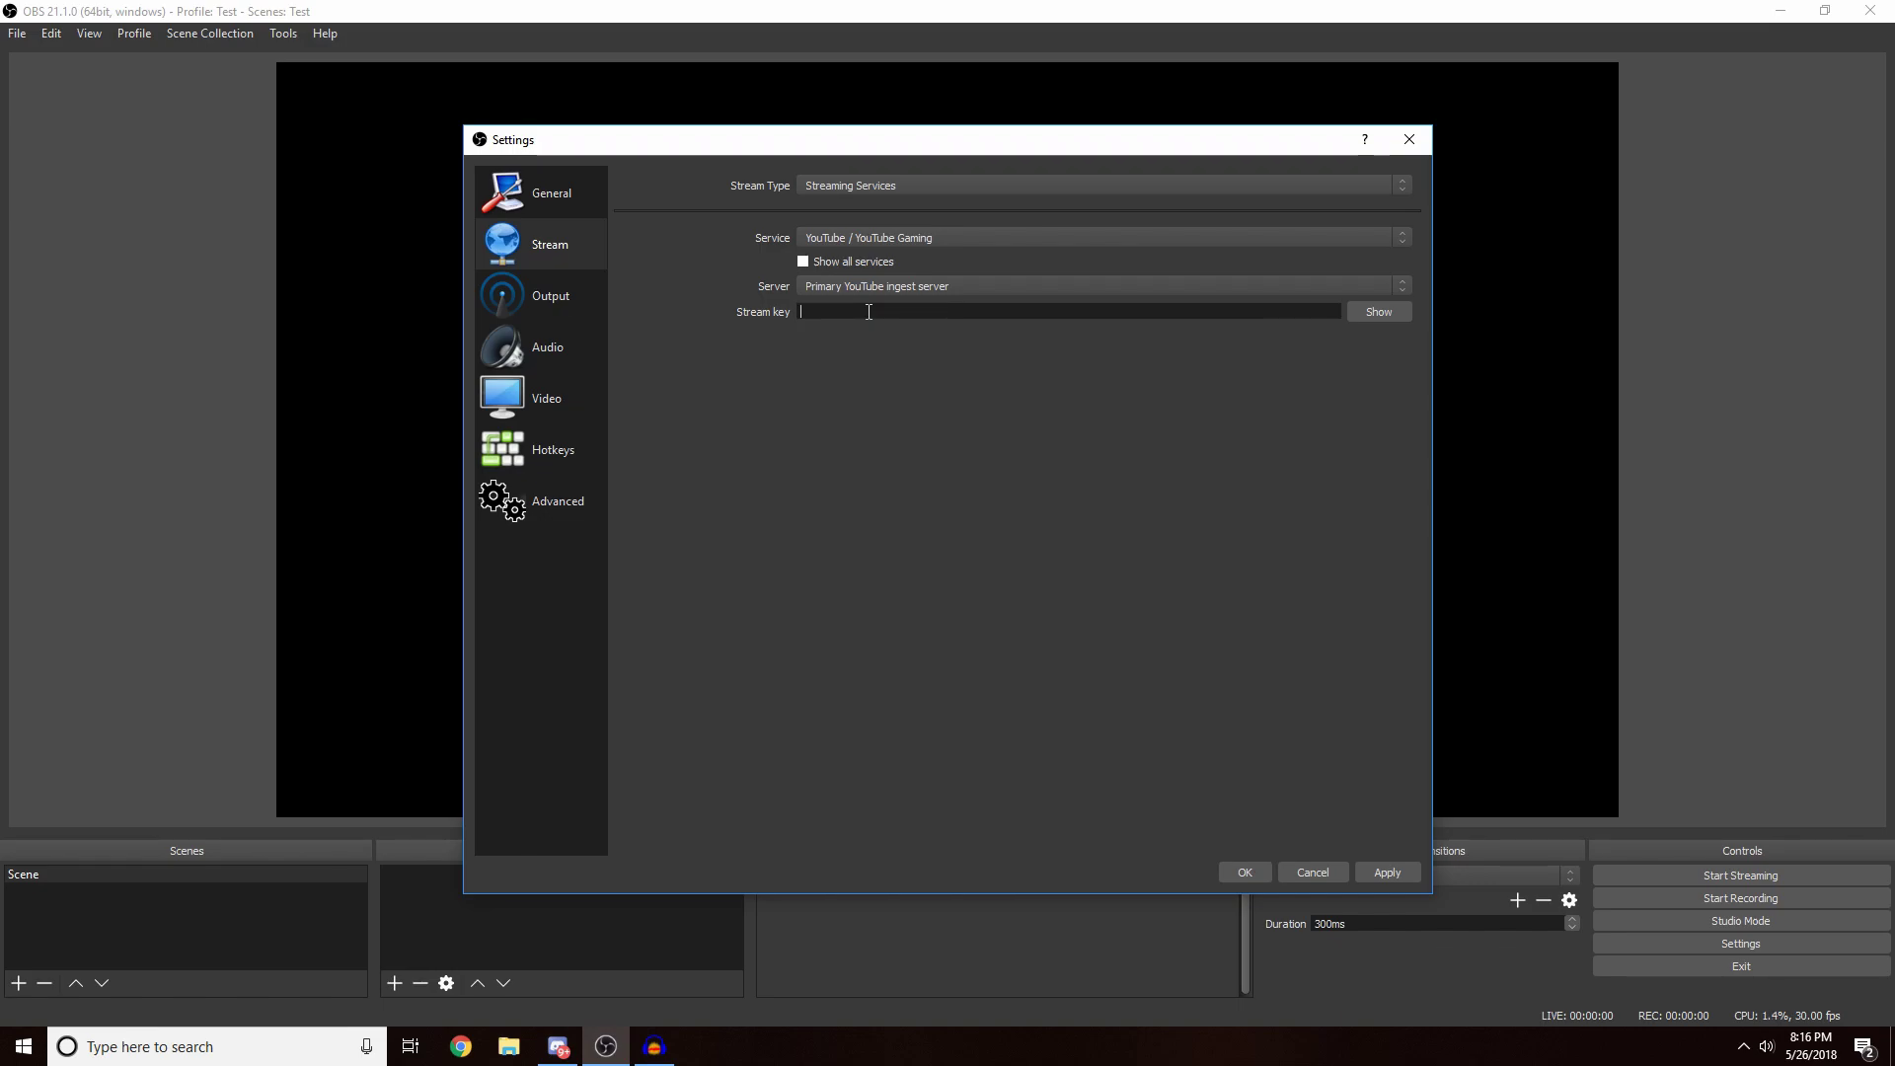
type("••••••••••••••••••••••••••••••••••")
left_click(537, 297)
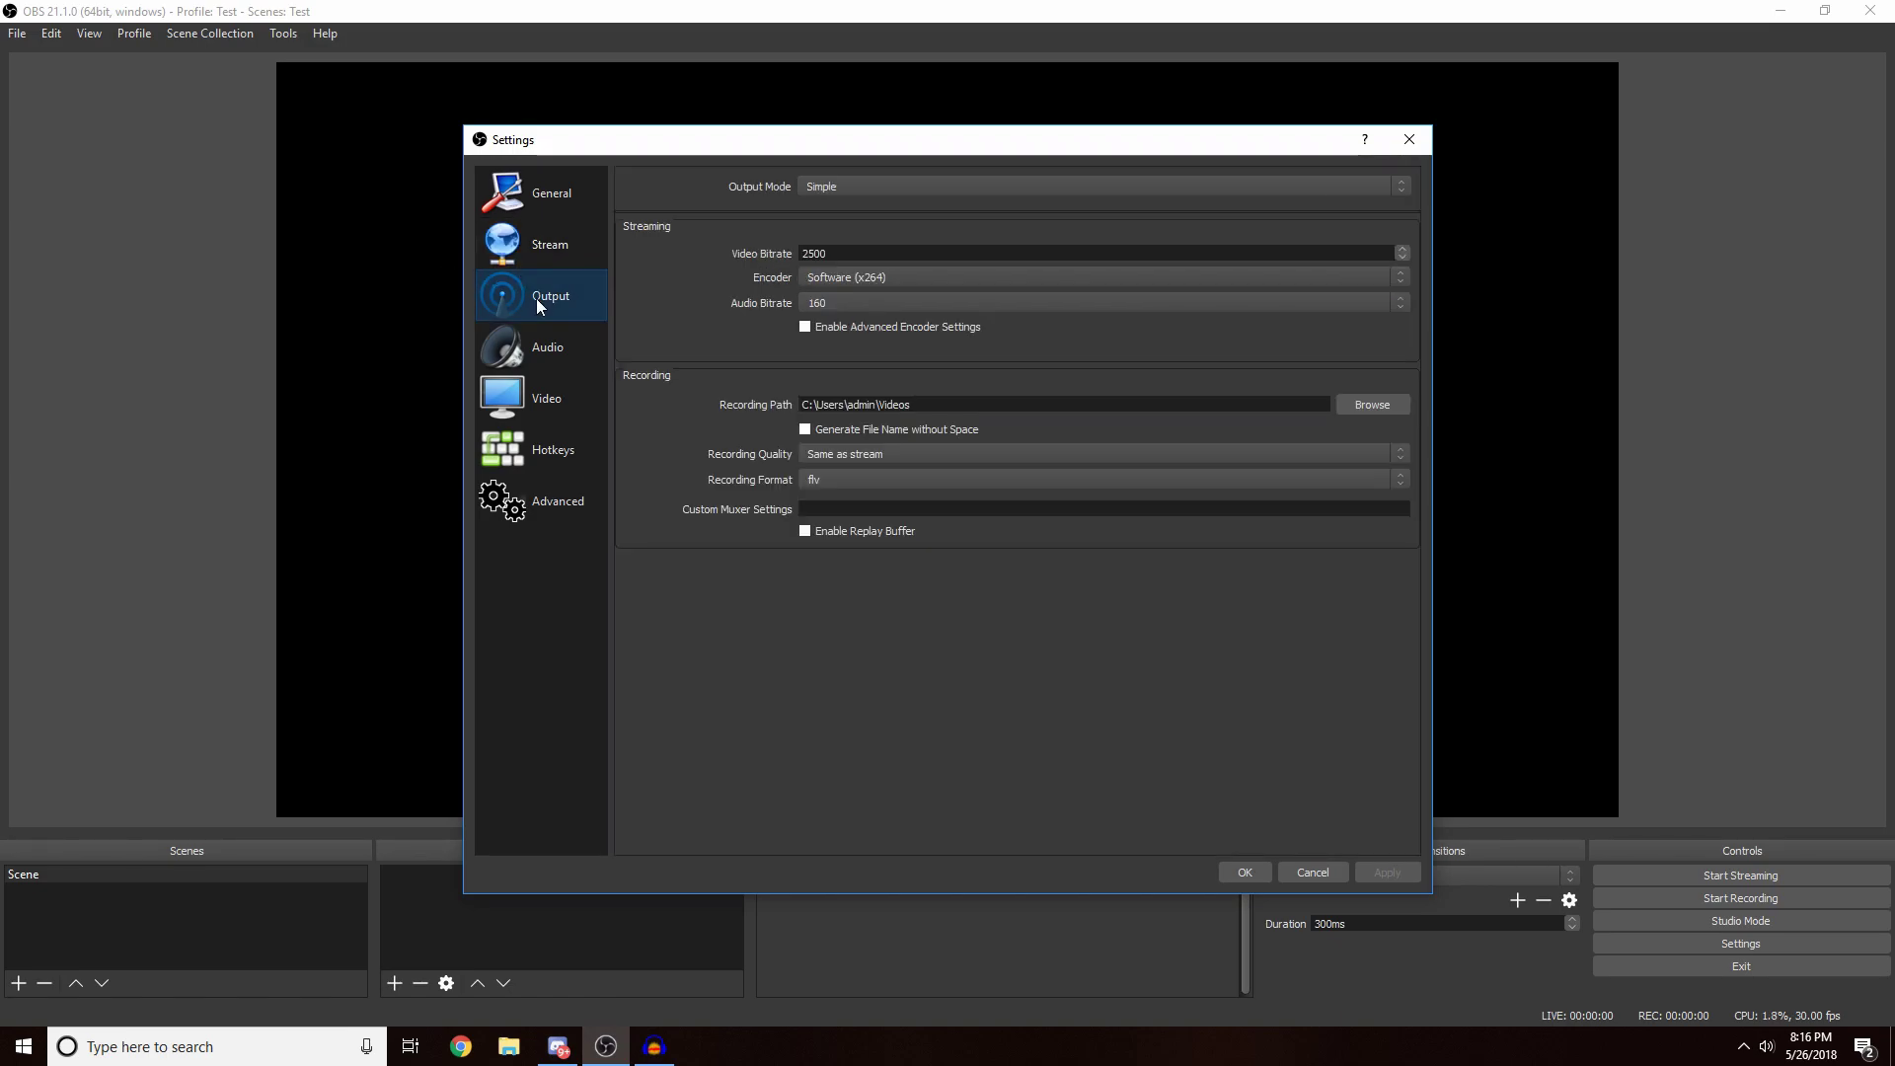
Switch output to Advanced mode with NVENC H.264 encoder and 1280x720 rescaled output
left_click(906, 188)
left_click(826, 215)
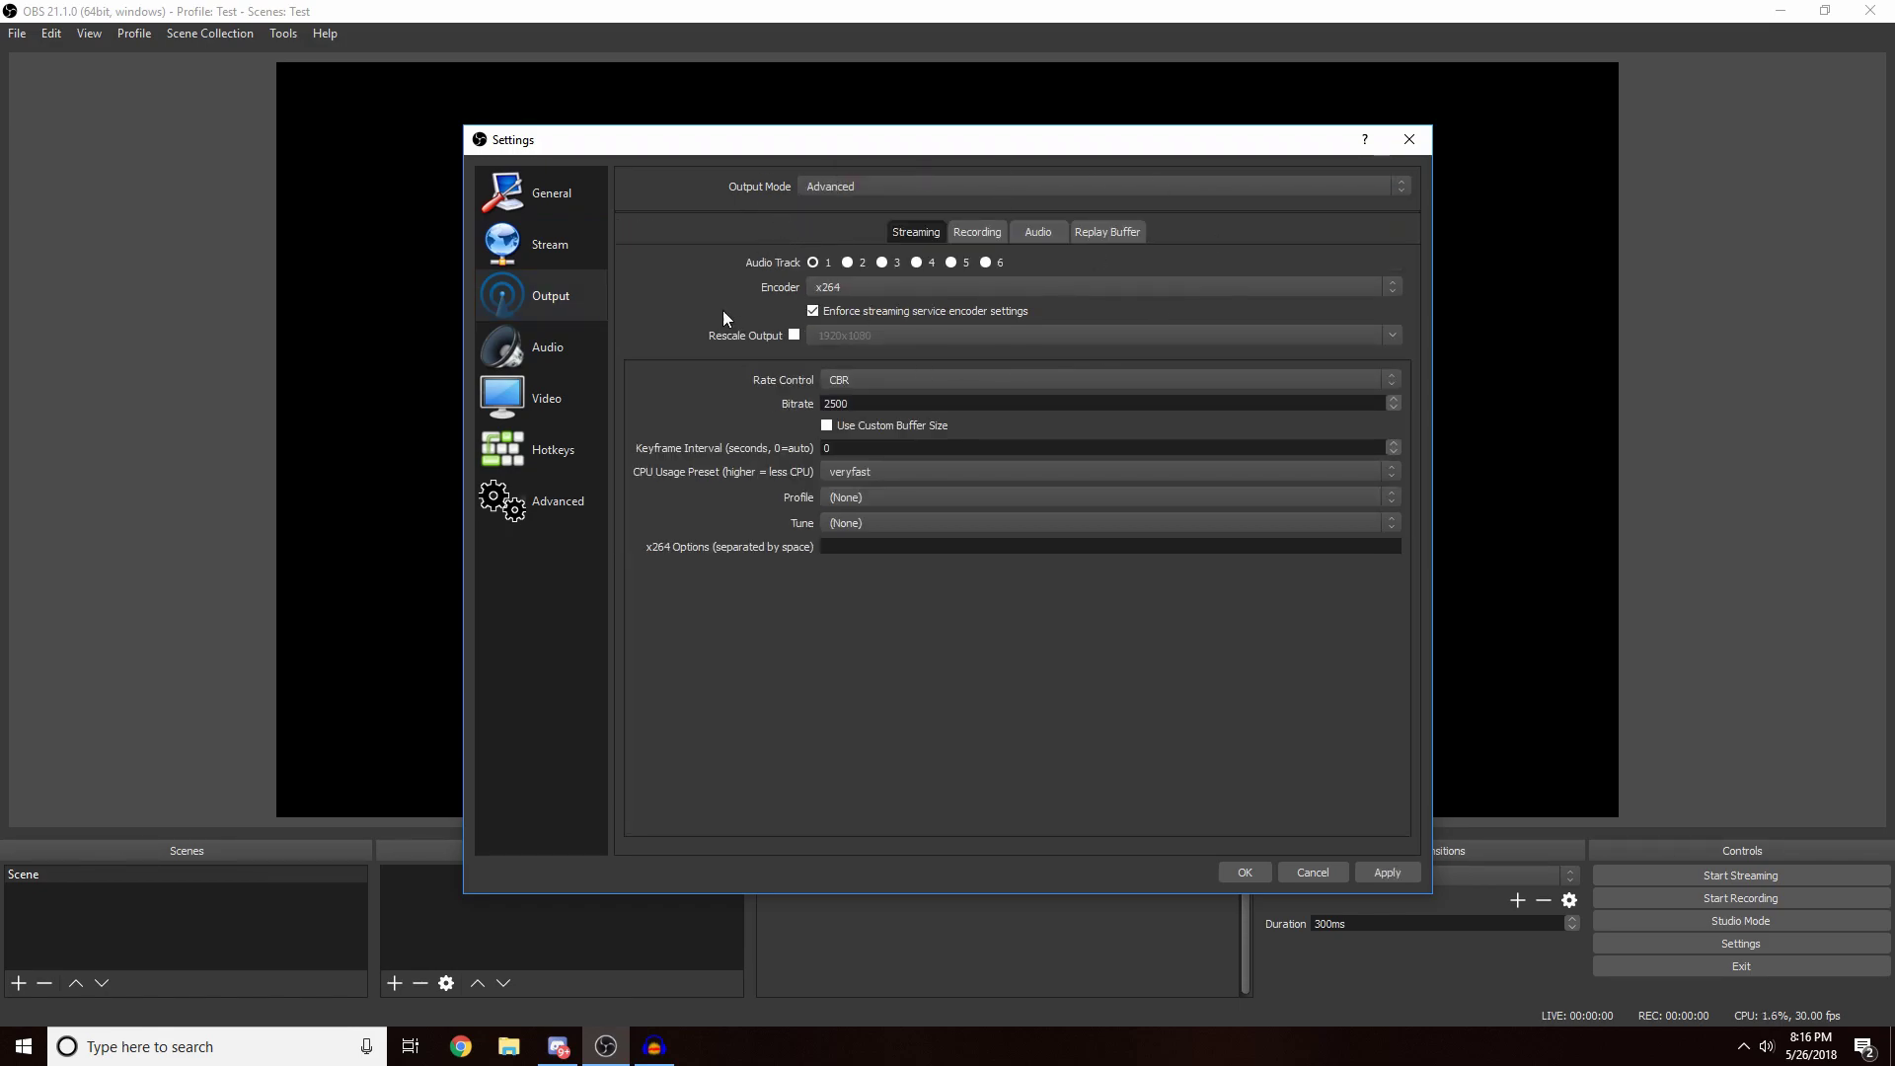
left_click(1019, 286)
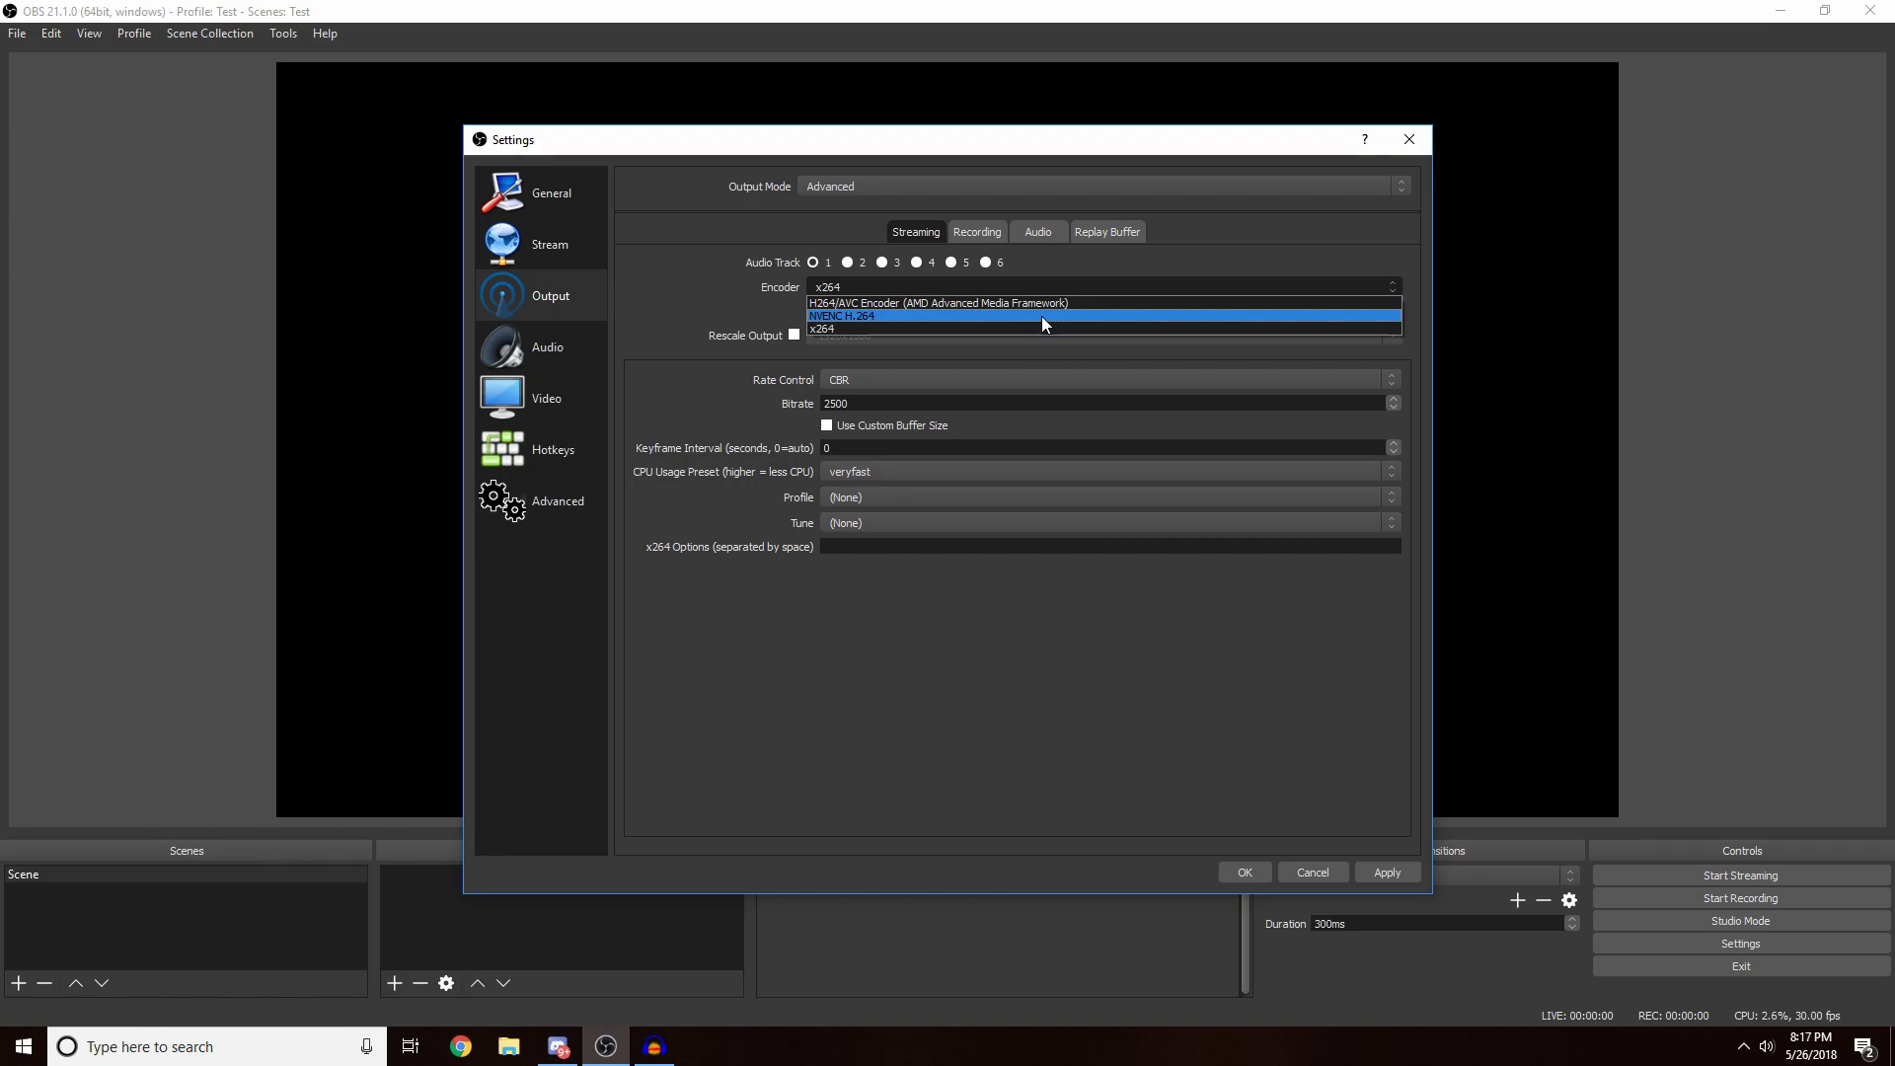
left_click(855, 316)
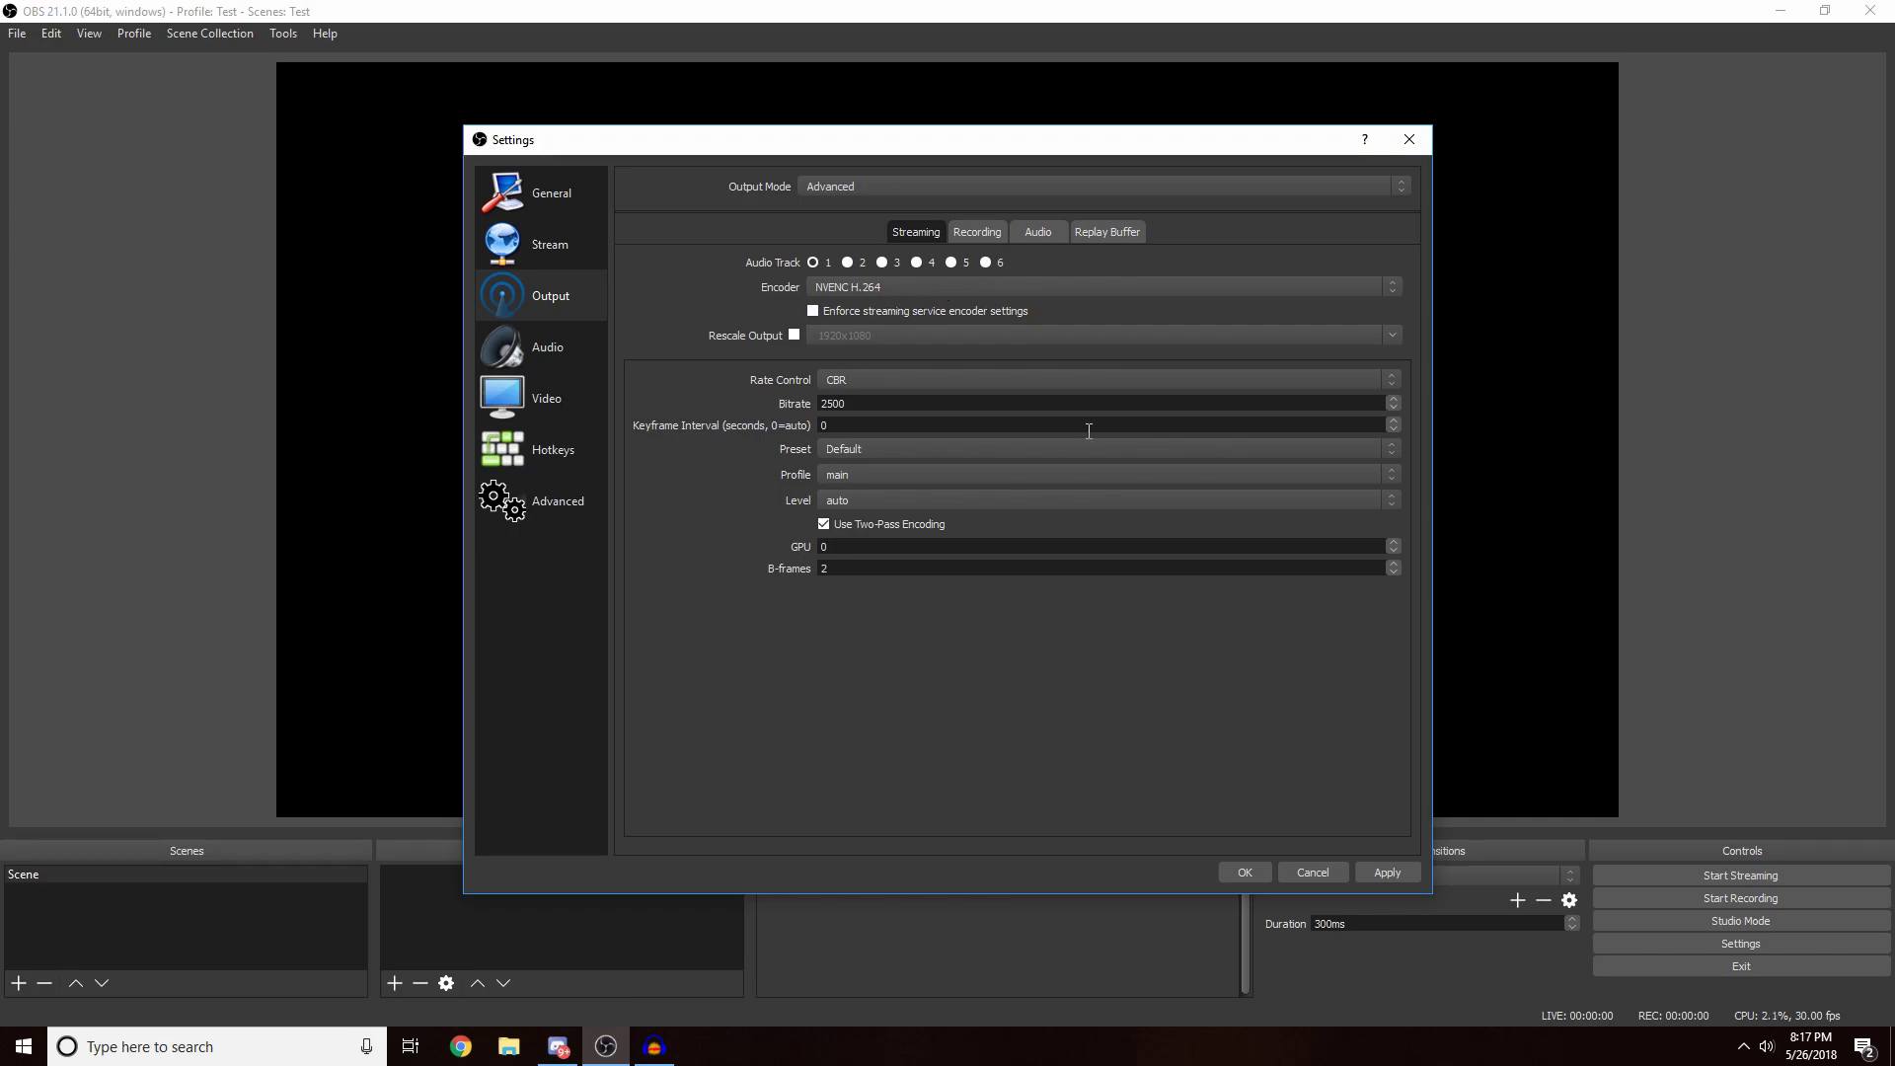
left_click(790, 335)
left_click(1391, 335)
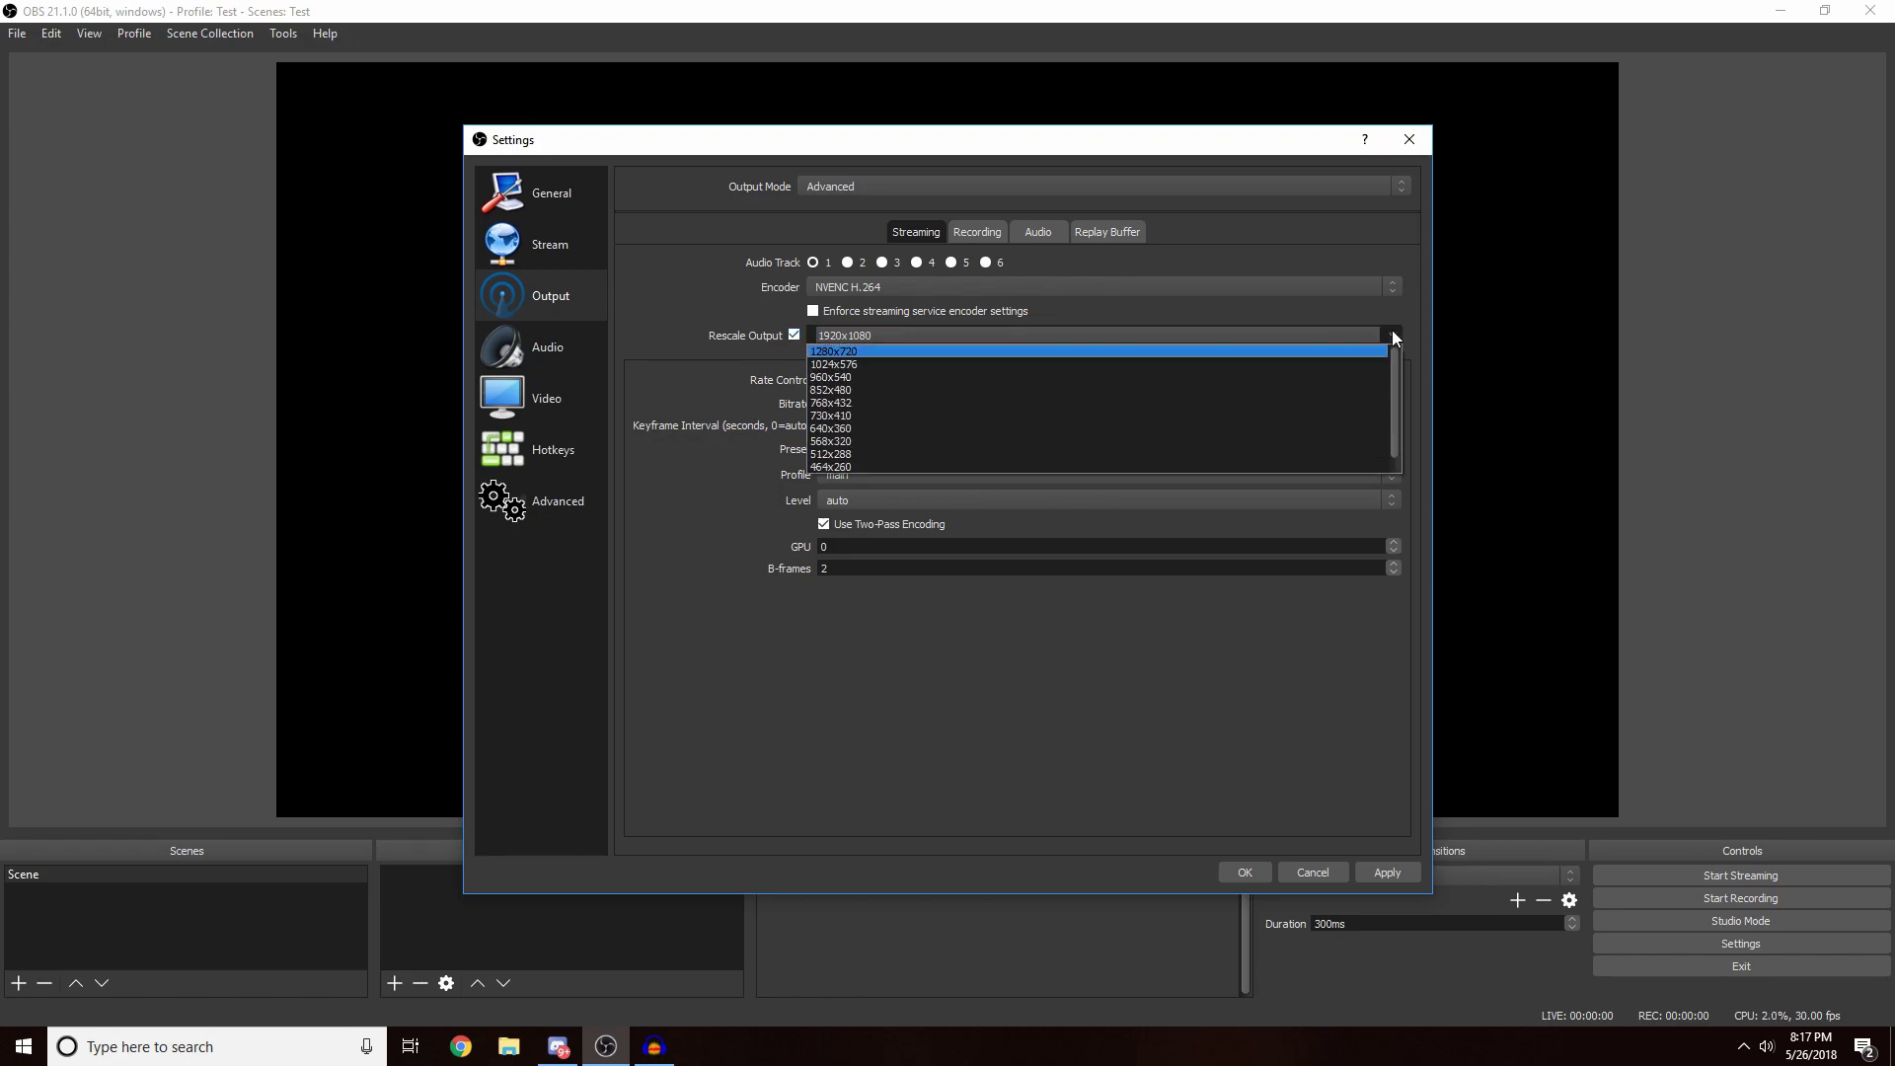
left_click(954, 352)
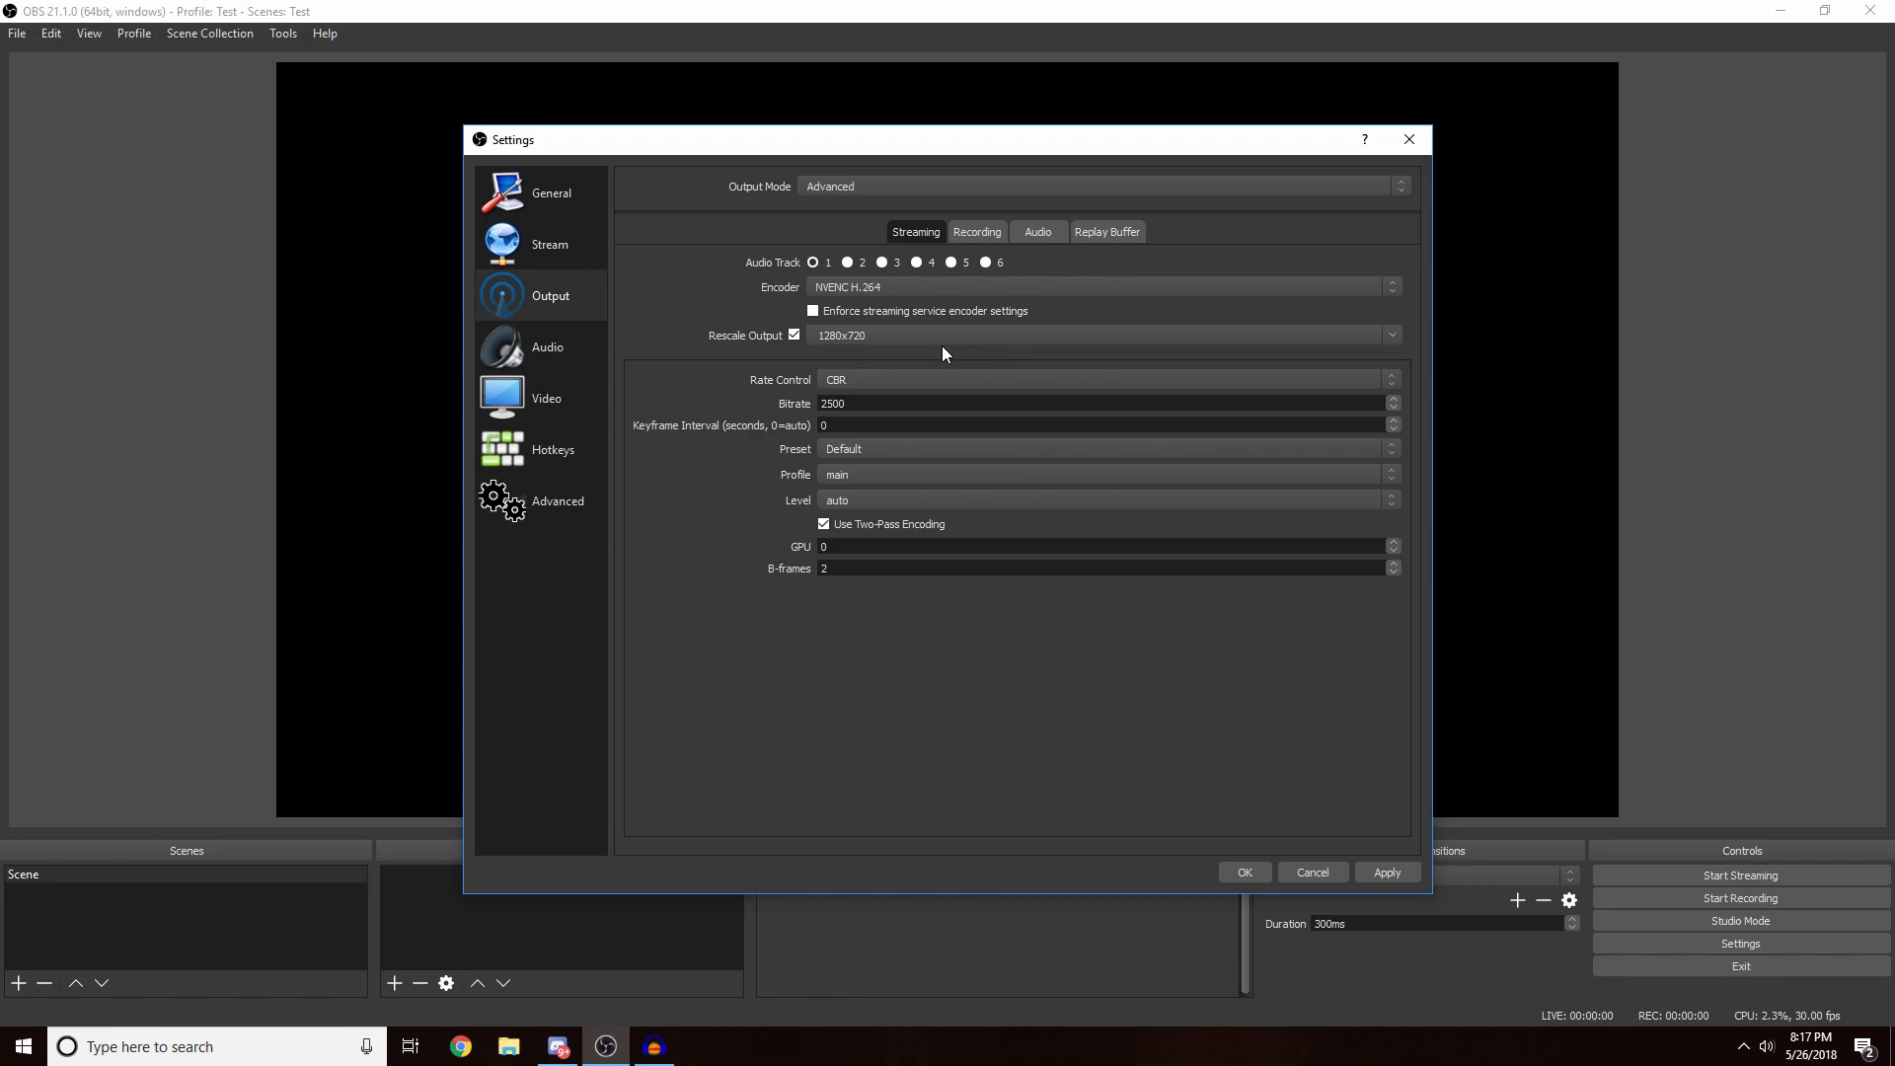
left_click(885, 378)
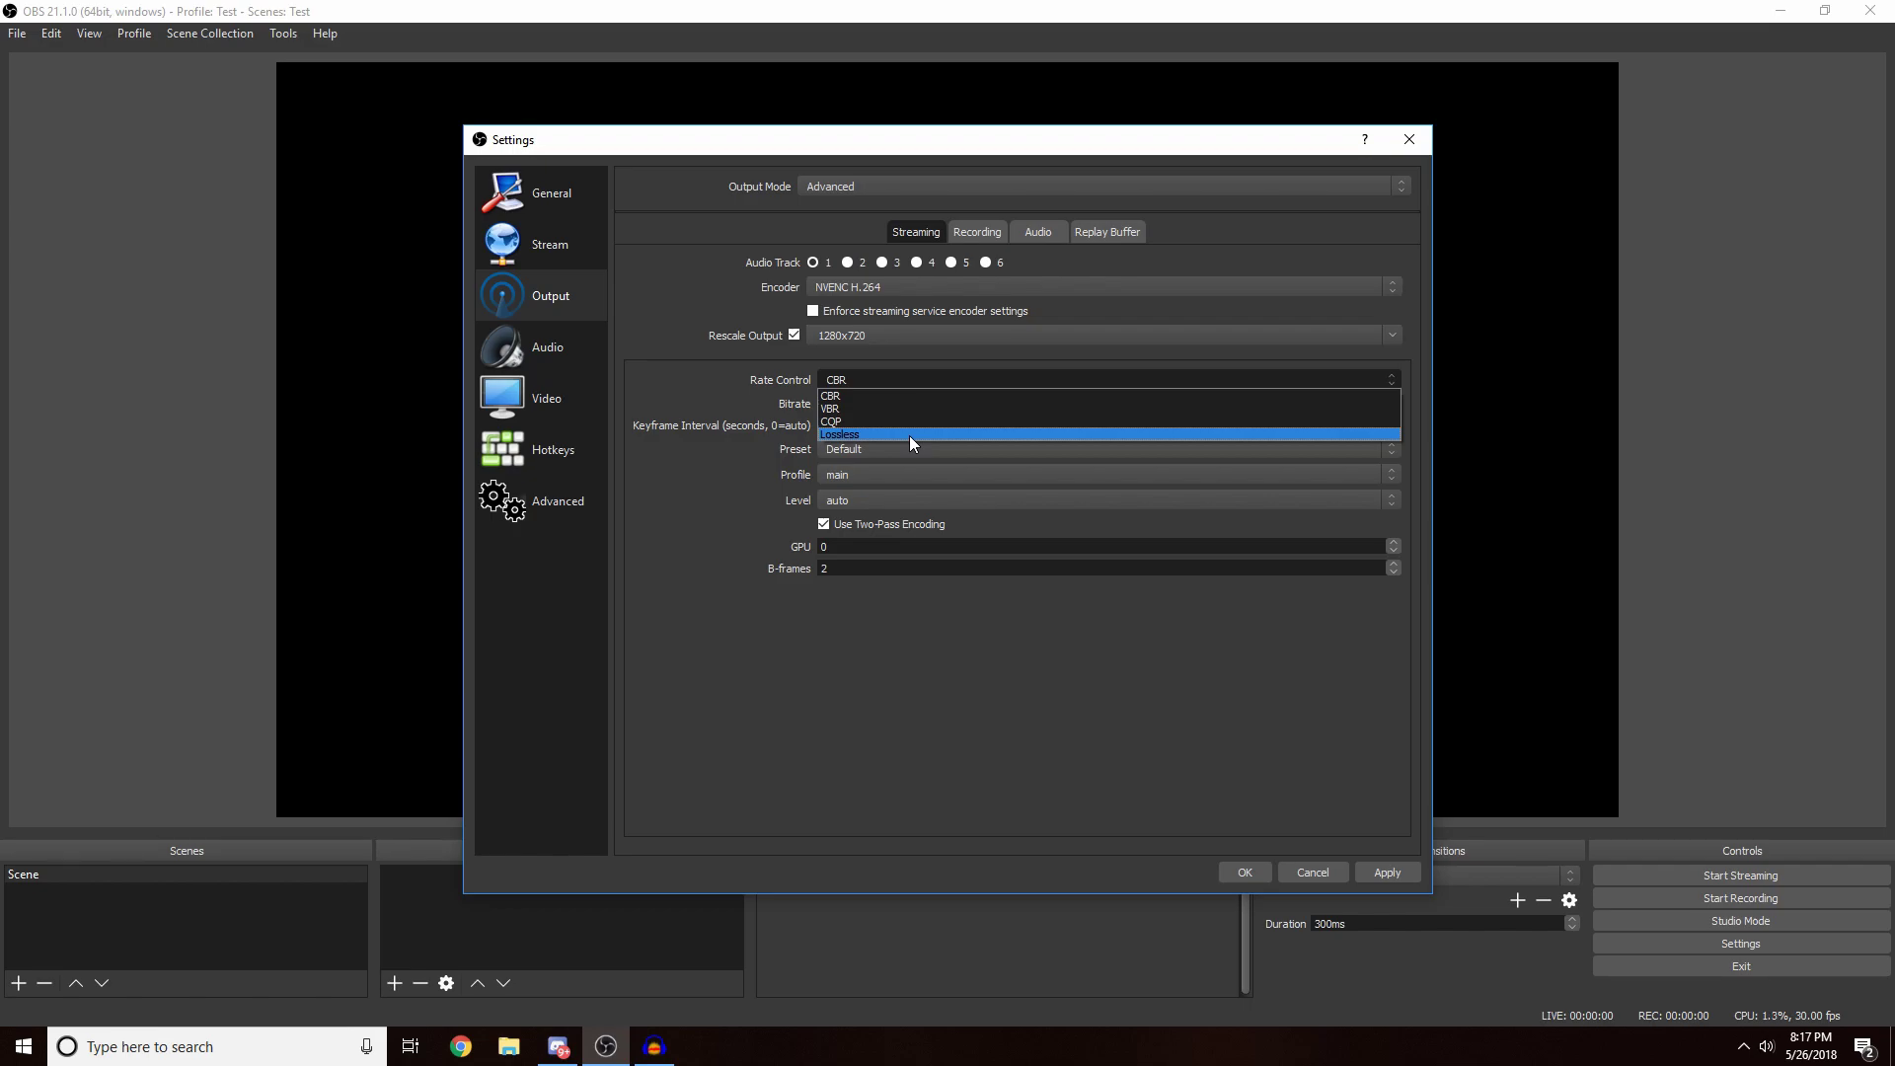
Keep CBR rate control and set the bitrate to 3500, then apply
left_click(881, 395)
key("Tab")
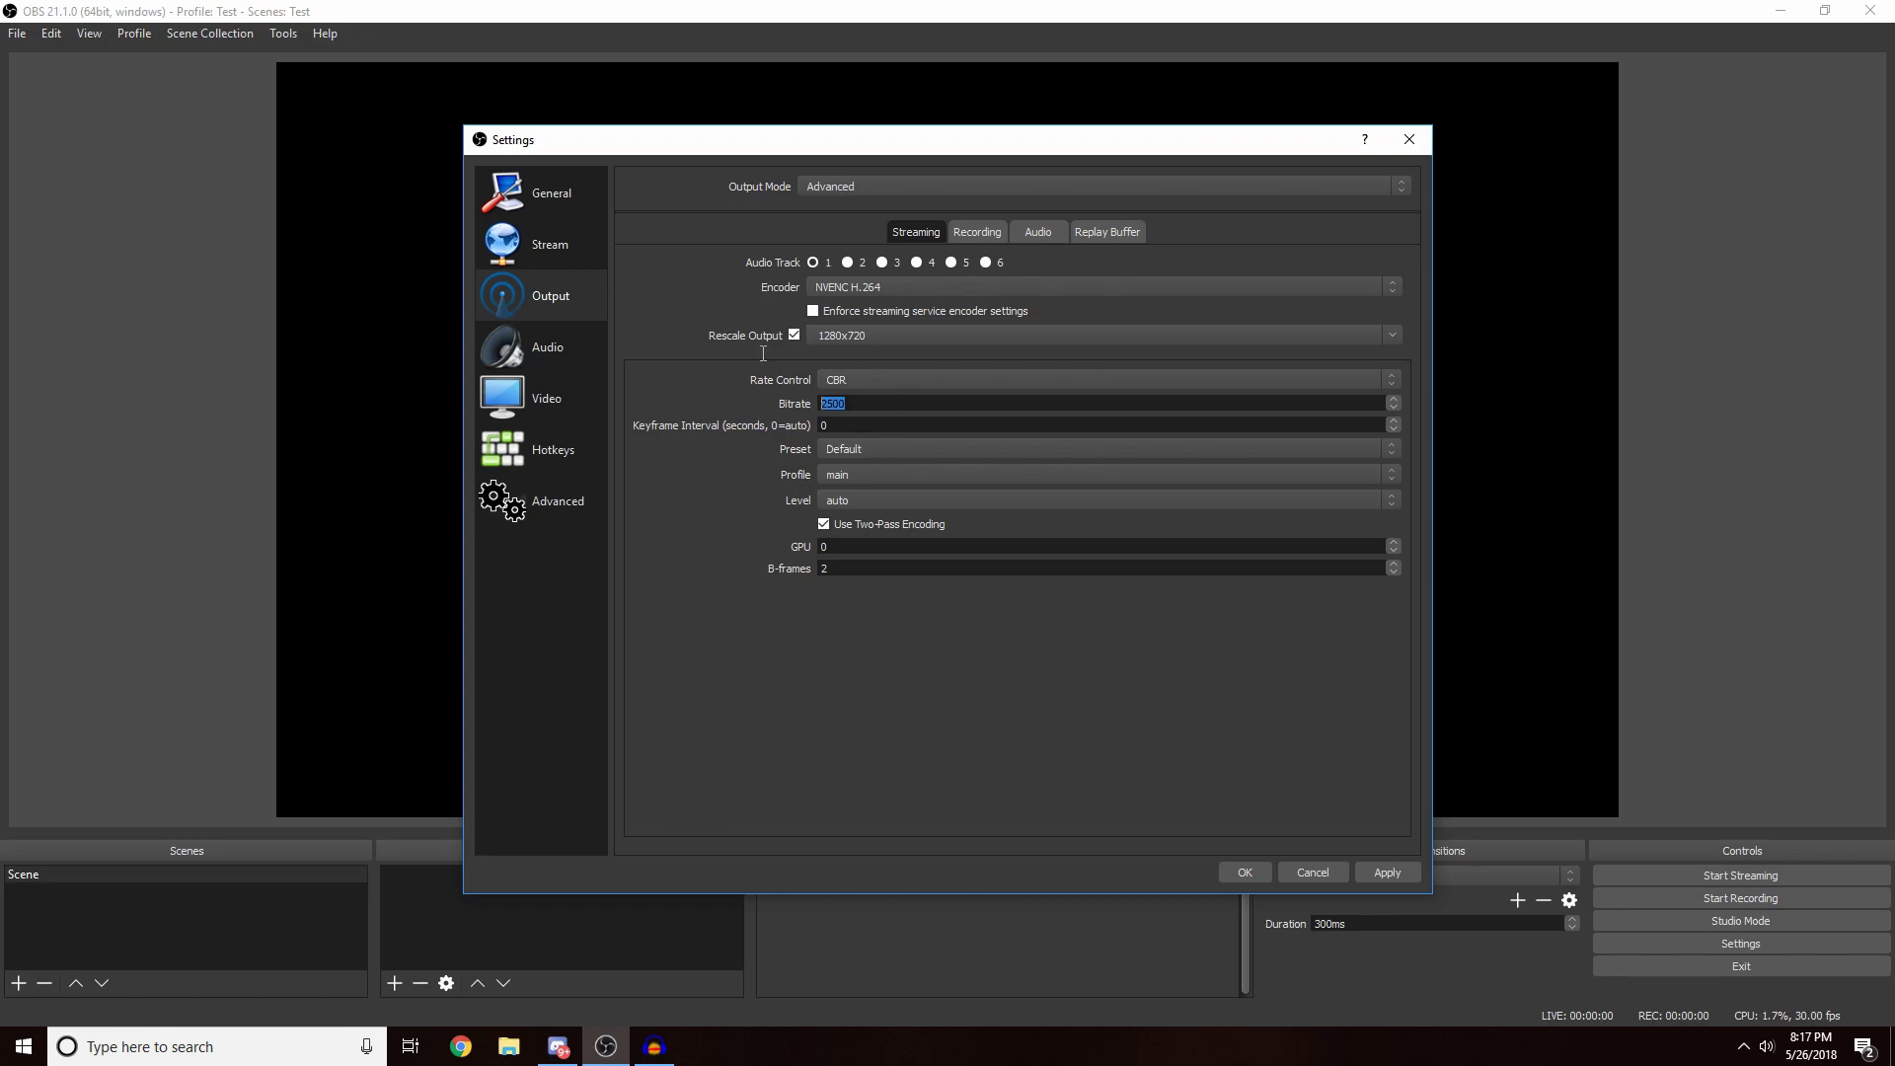
type("3000")
key("BackSpace")
key("BackSpace")
key("BackSpace")
key("BackSpace")
type("5000")
key("BackSpace")
key("BackSpace")
key("BackSpace")
key("BackSpace")
type("3500")
left_click(1394, 870)
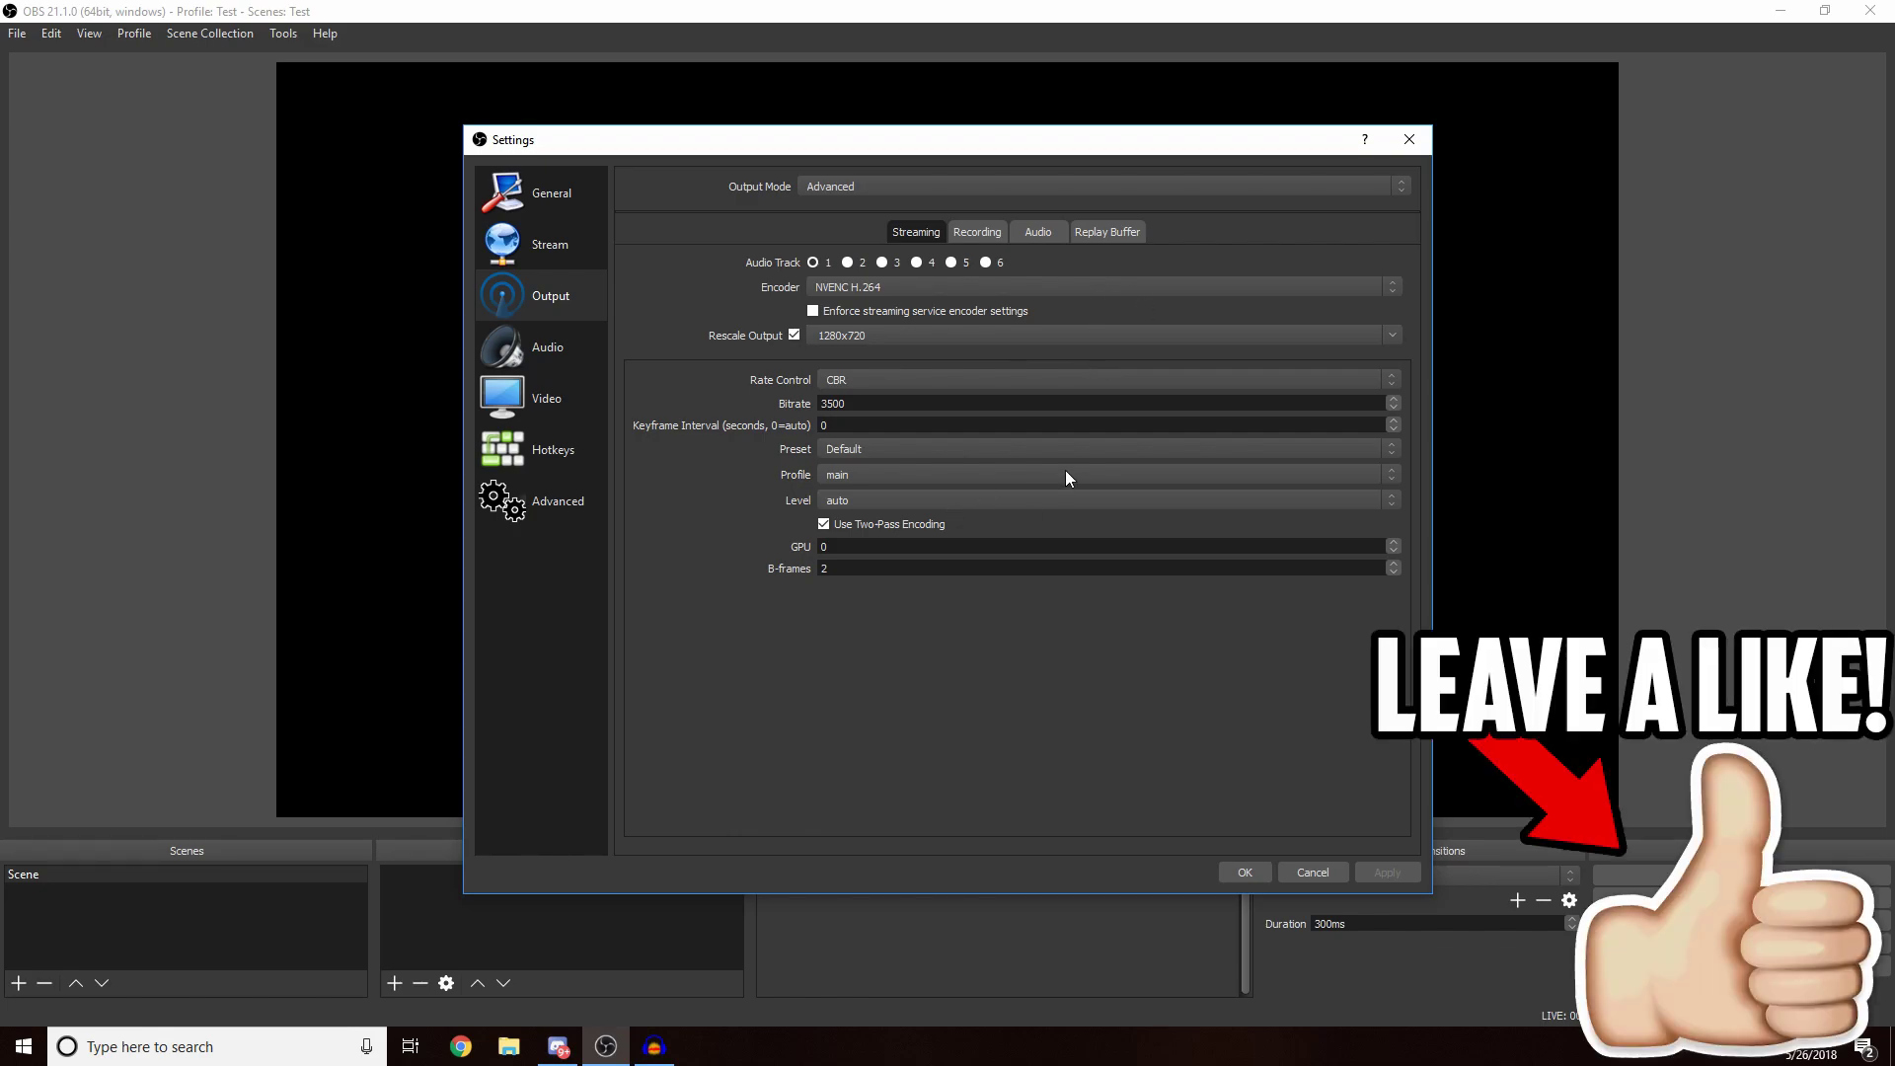
Set keyframe interval 2 and profile high, and turn off two-pass encoding
double_click(876, 424)
type("2")
left_click(869, 449)
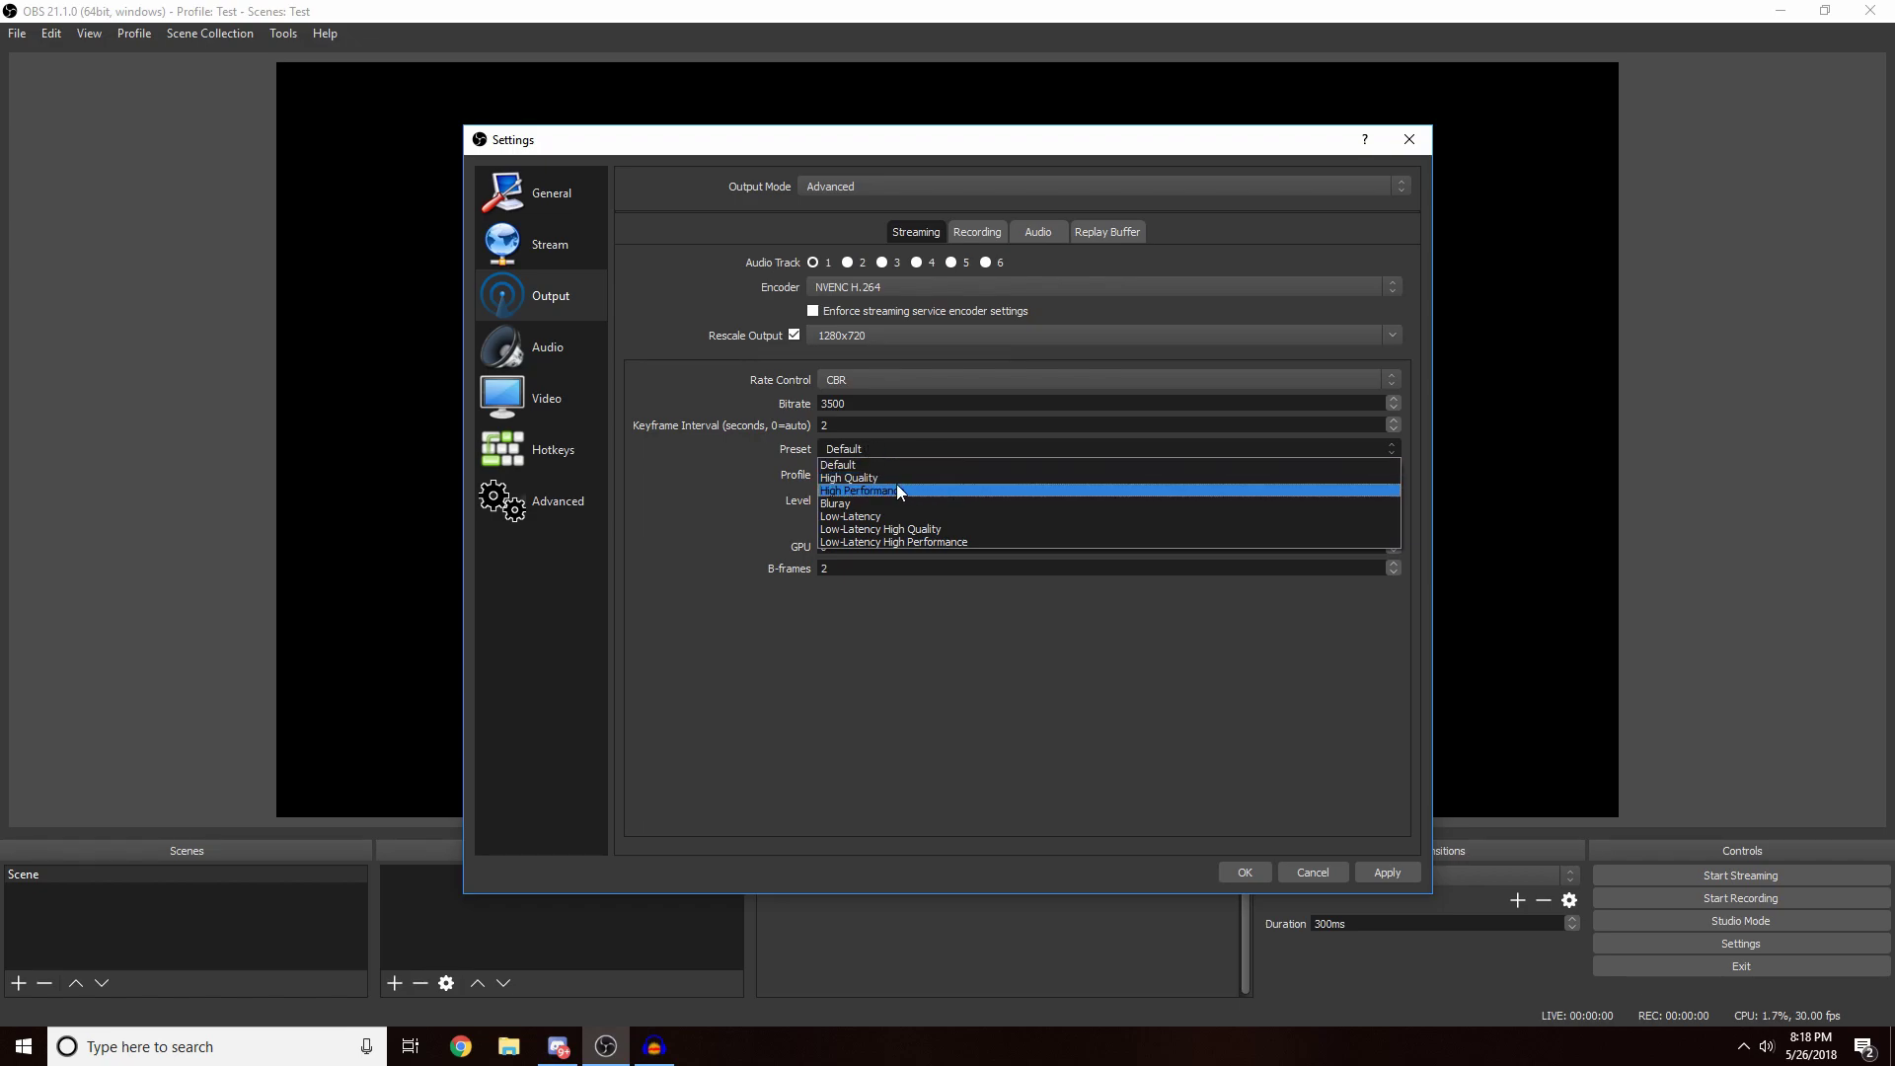
left_click(772, 484)
left_click(854, 476)
left_click(852, 493)
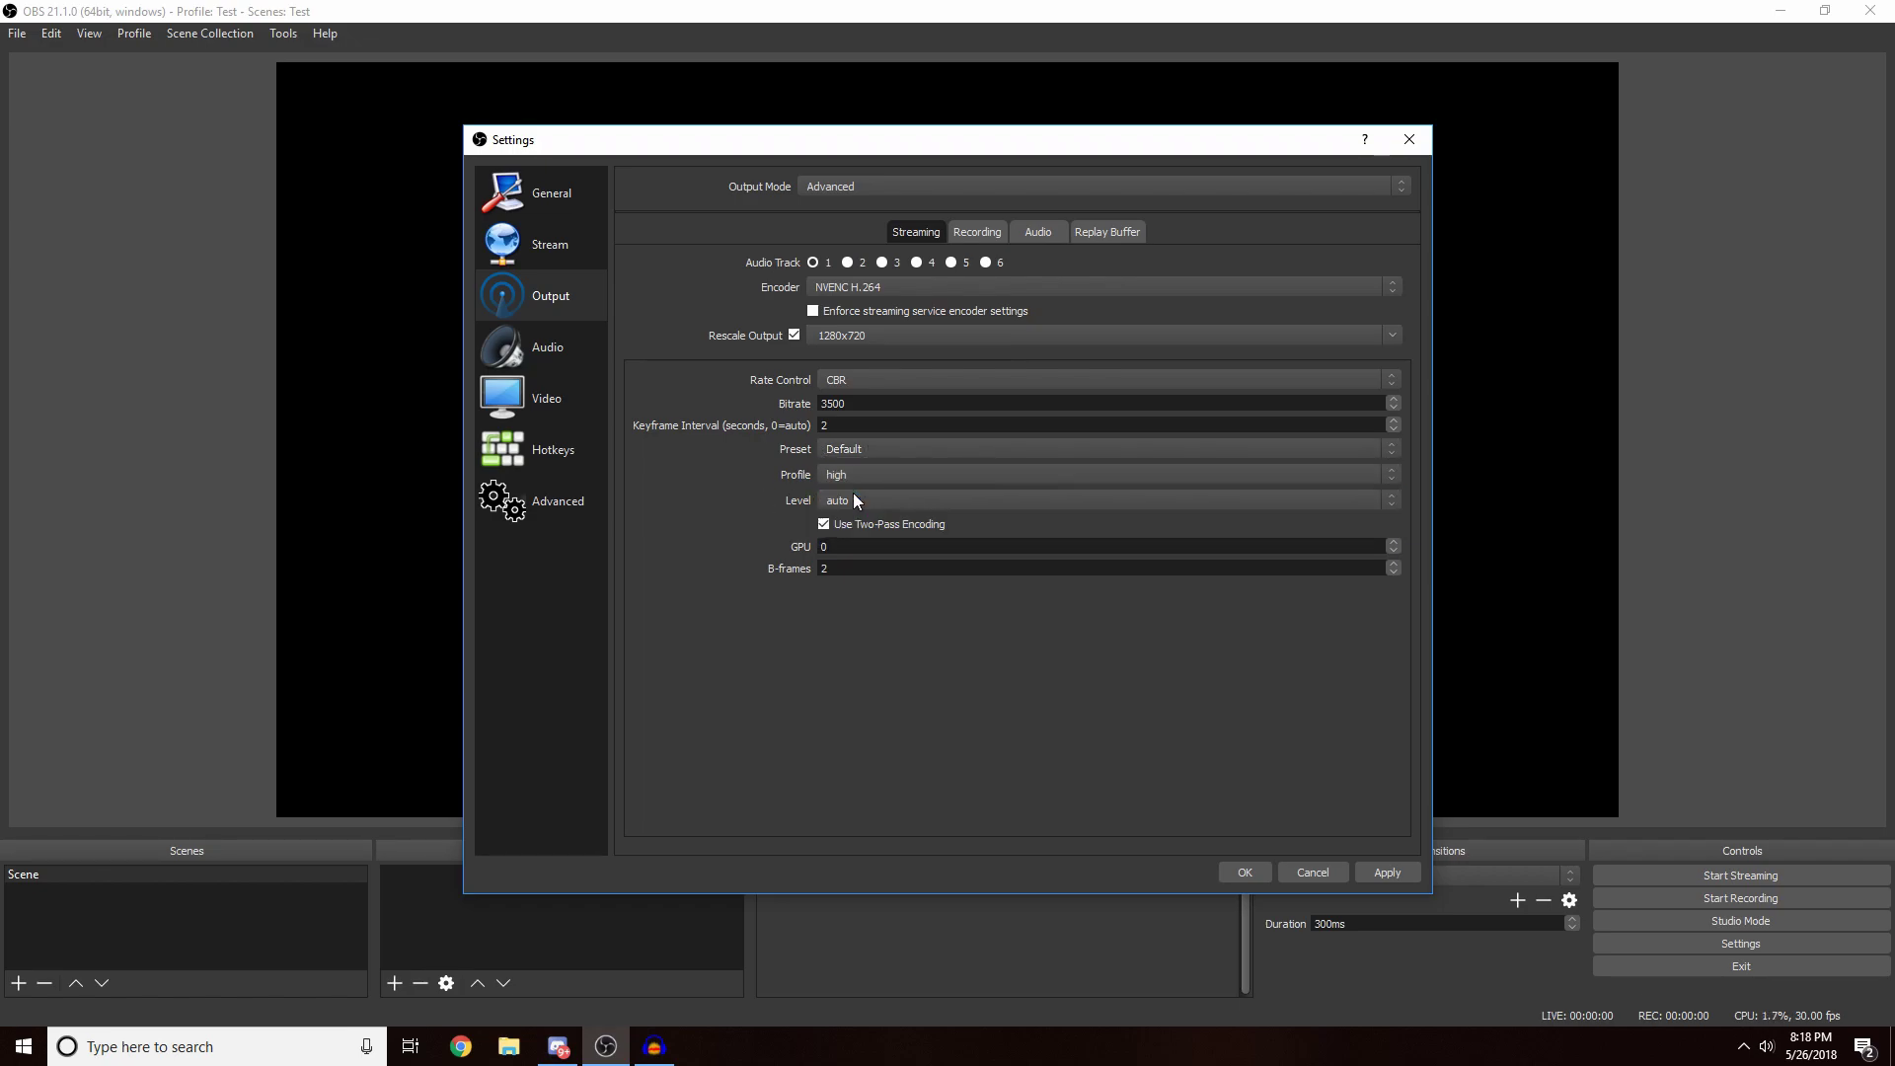
left_click(847, 497)
left_click(847, 509)
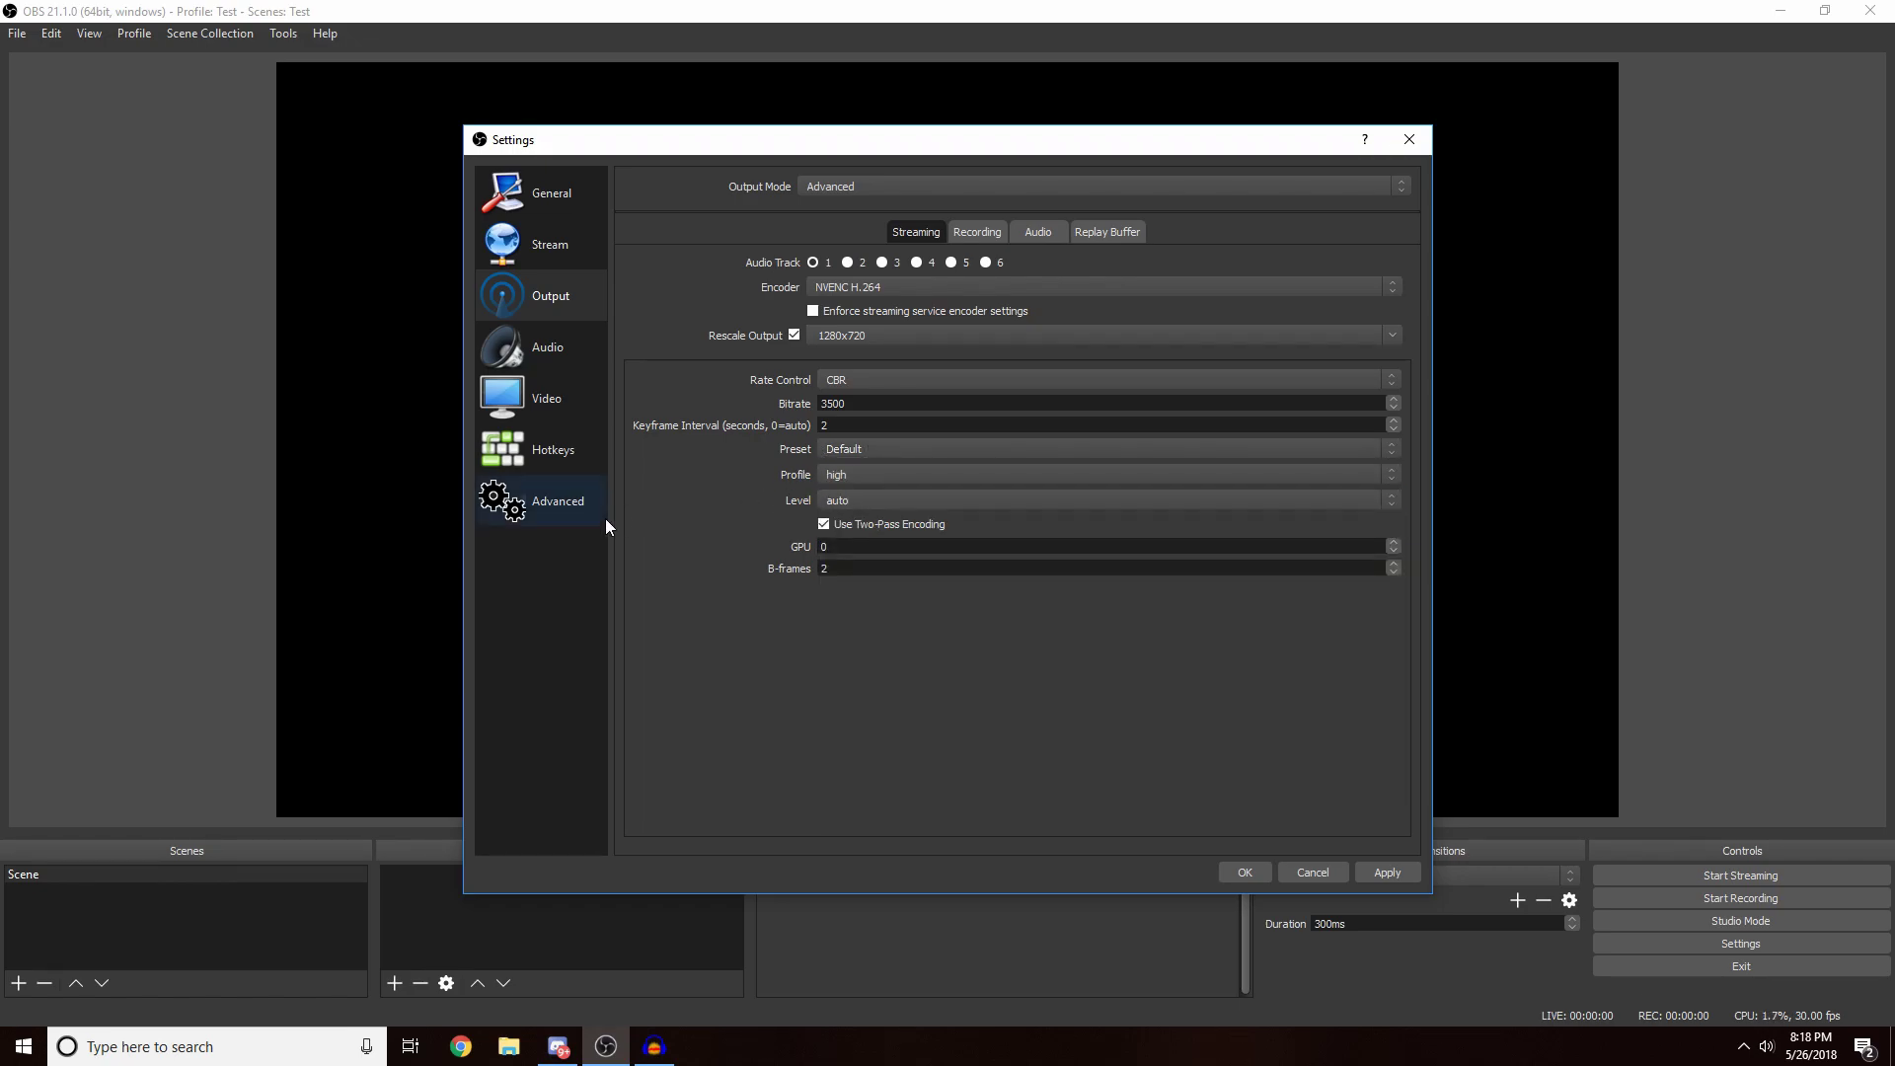
left_click(839, 525)
left_click(536, 346)
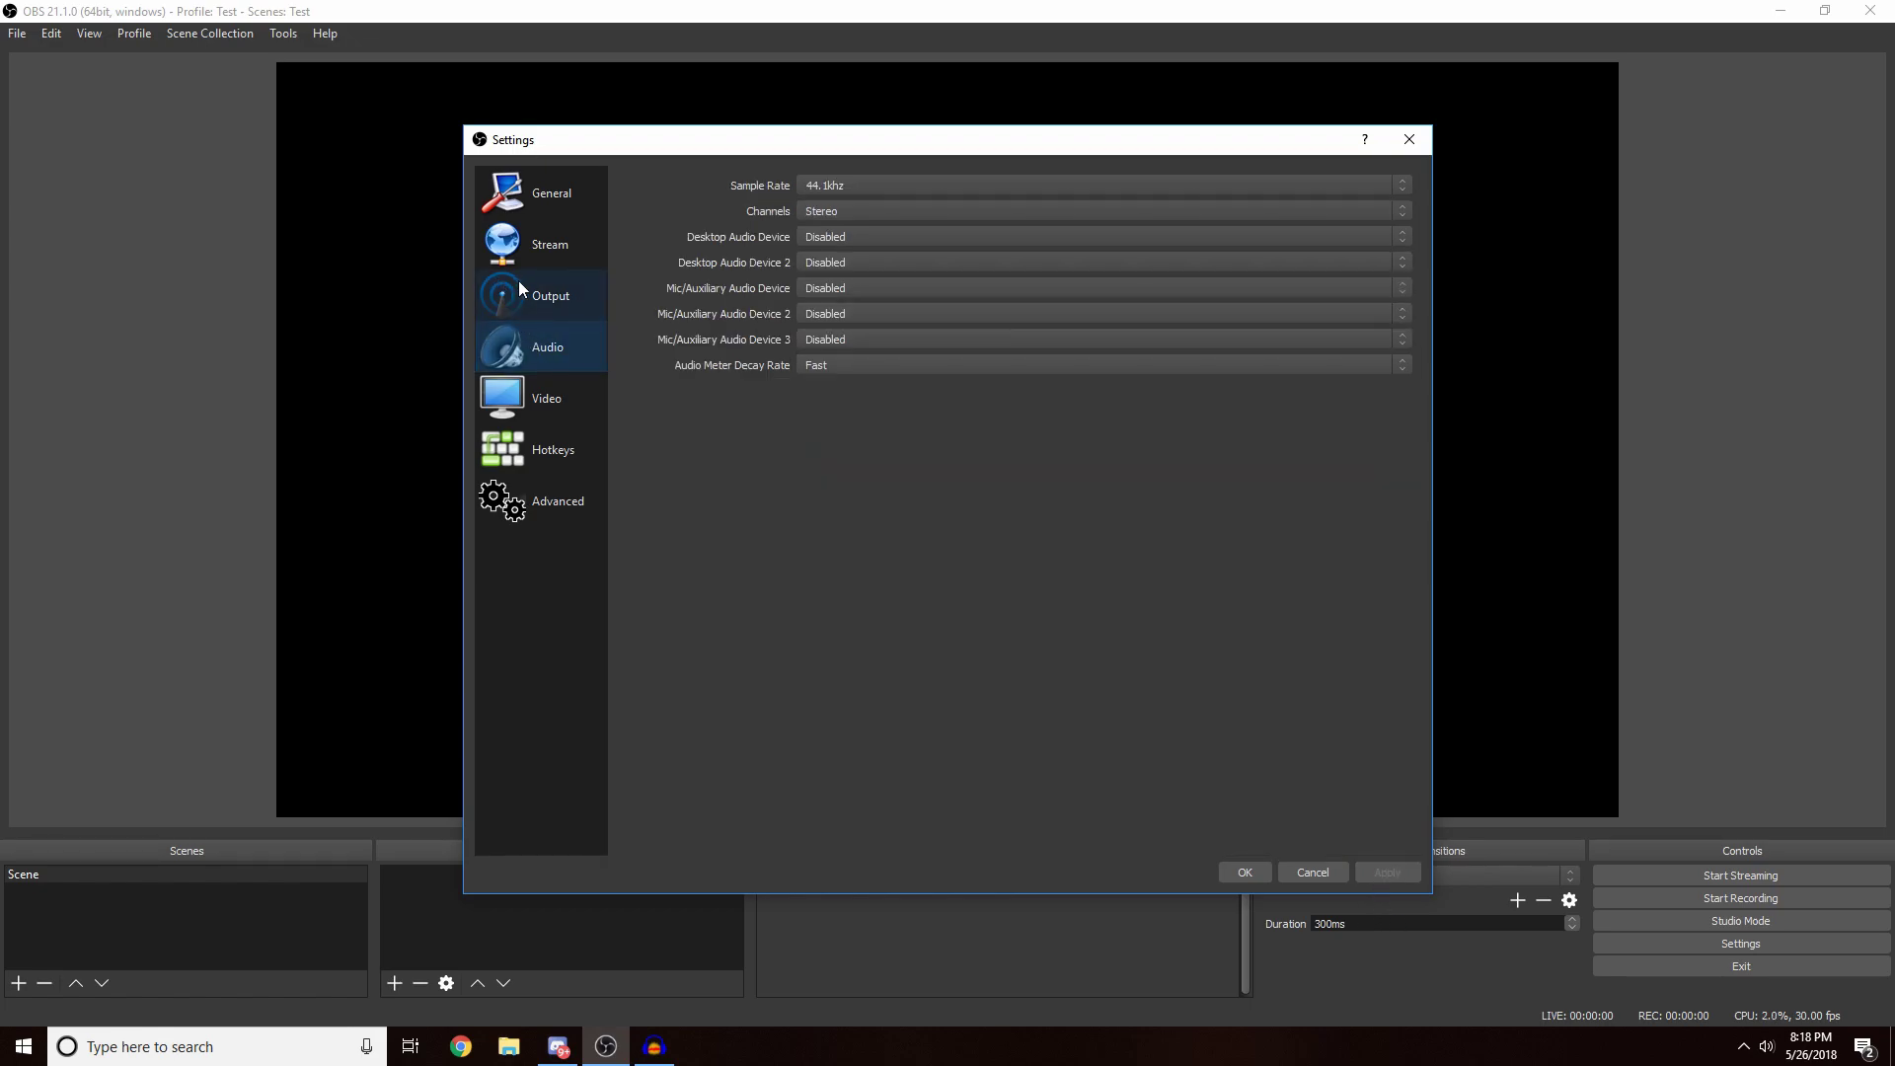
Keep 44.1khz sample rate, set desktop audio to Default and mic to Yeti Stereo Microphone, then apply
left_click(892, 185)
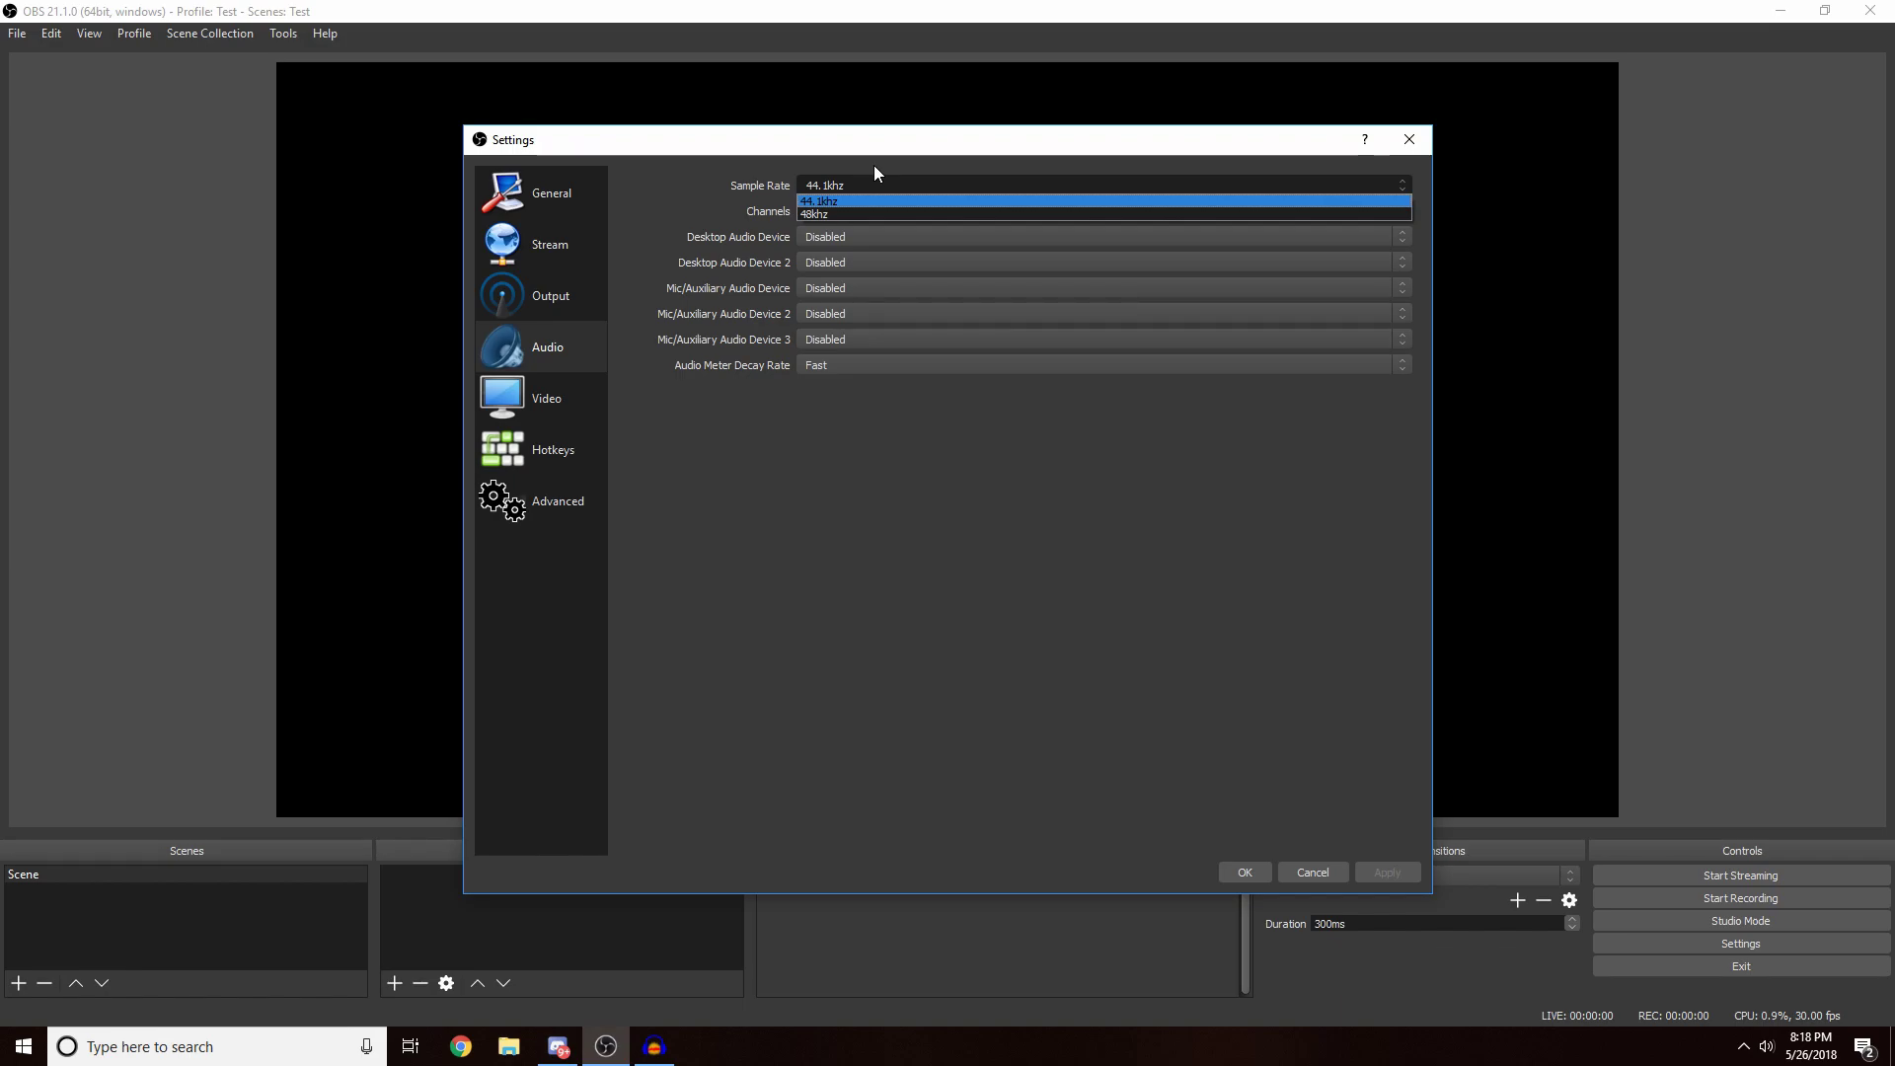
left_click(923, 202)
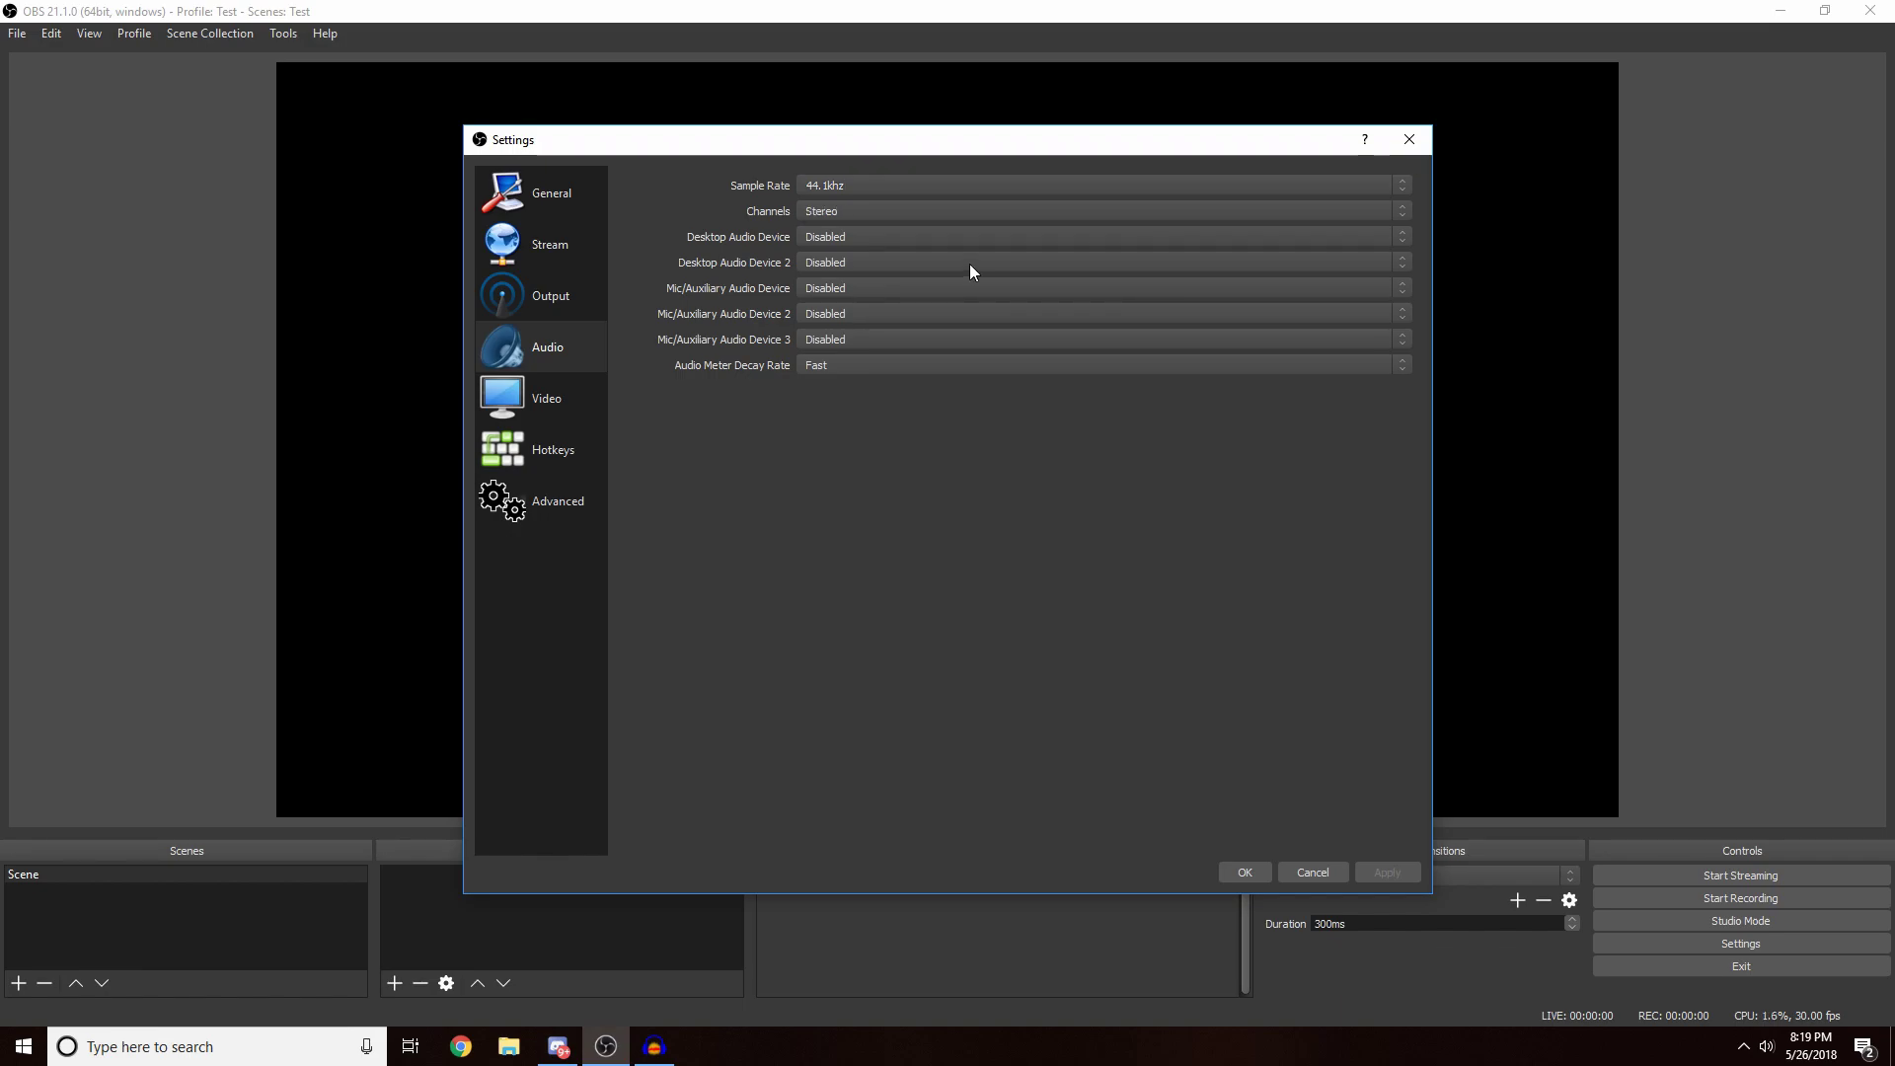
left_click(823, 239)
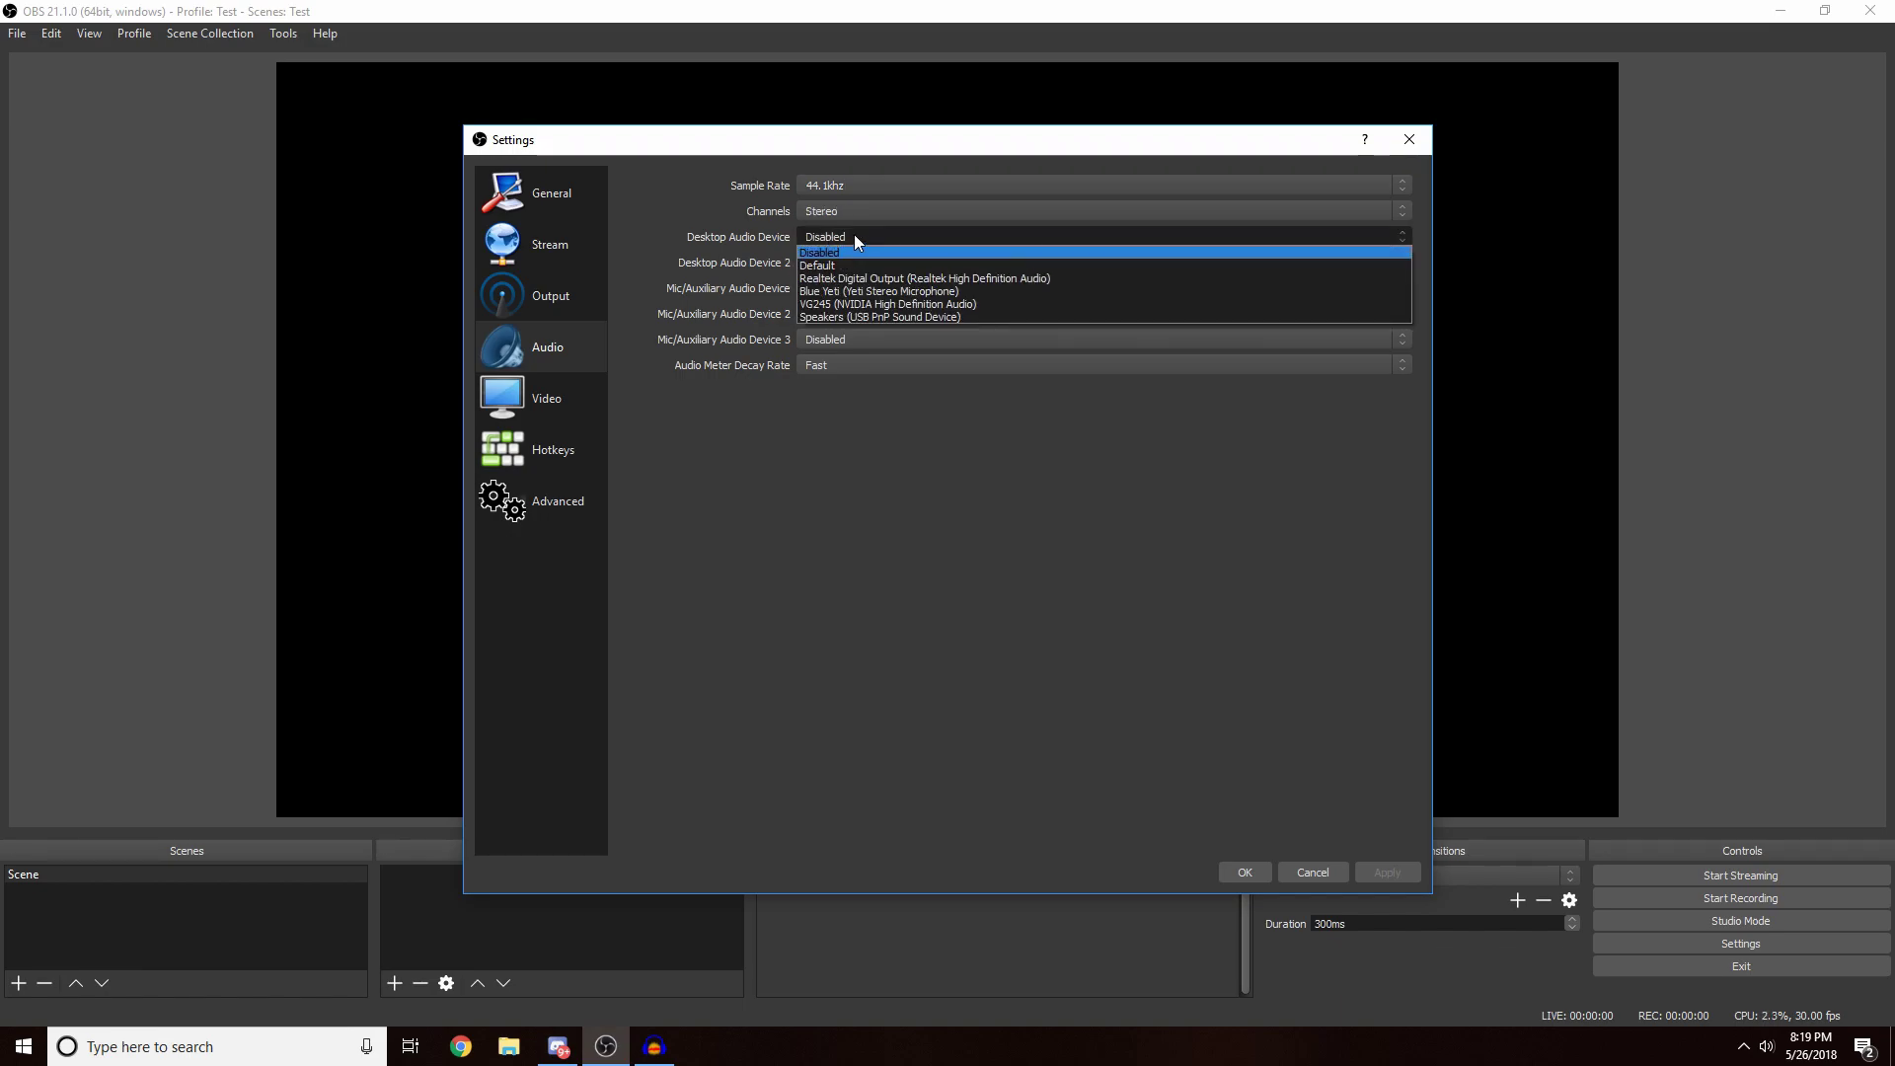
left_click(825, 265)
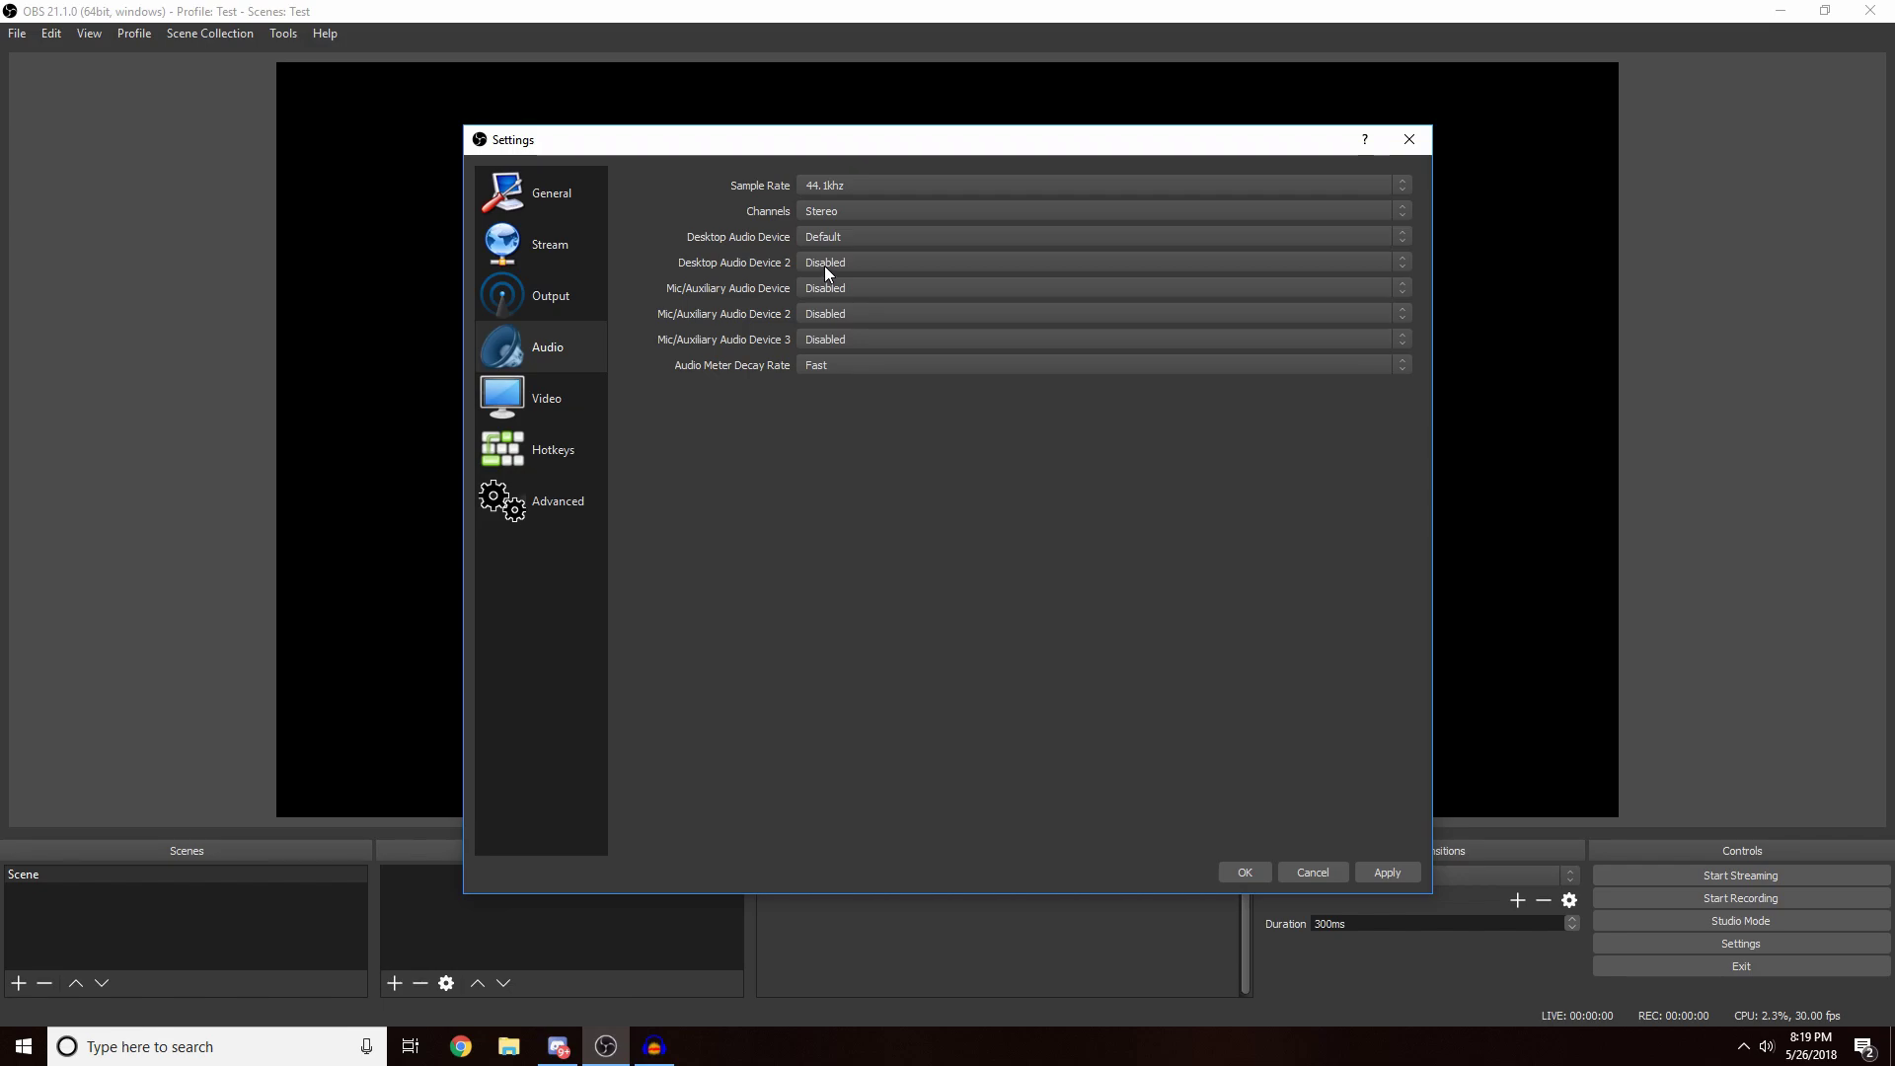
left_click(819, 262)
left_click(809, 255)
left_click(844, 287)
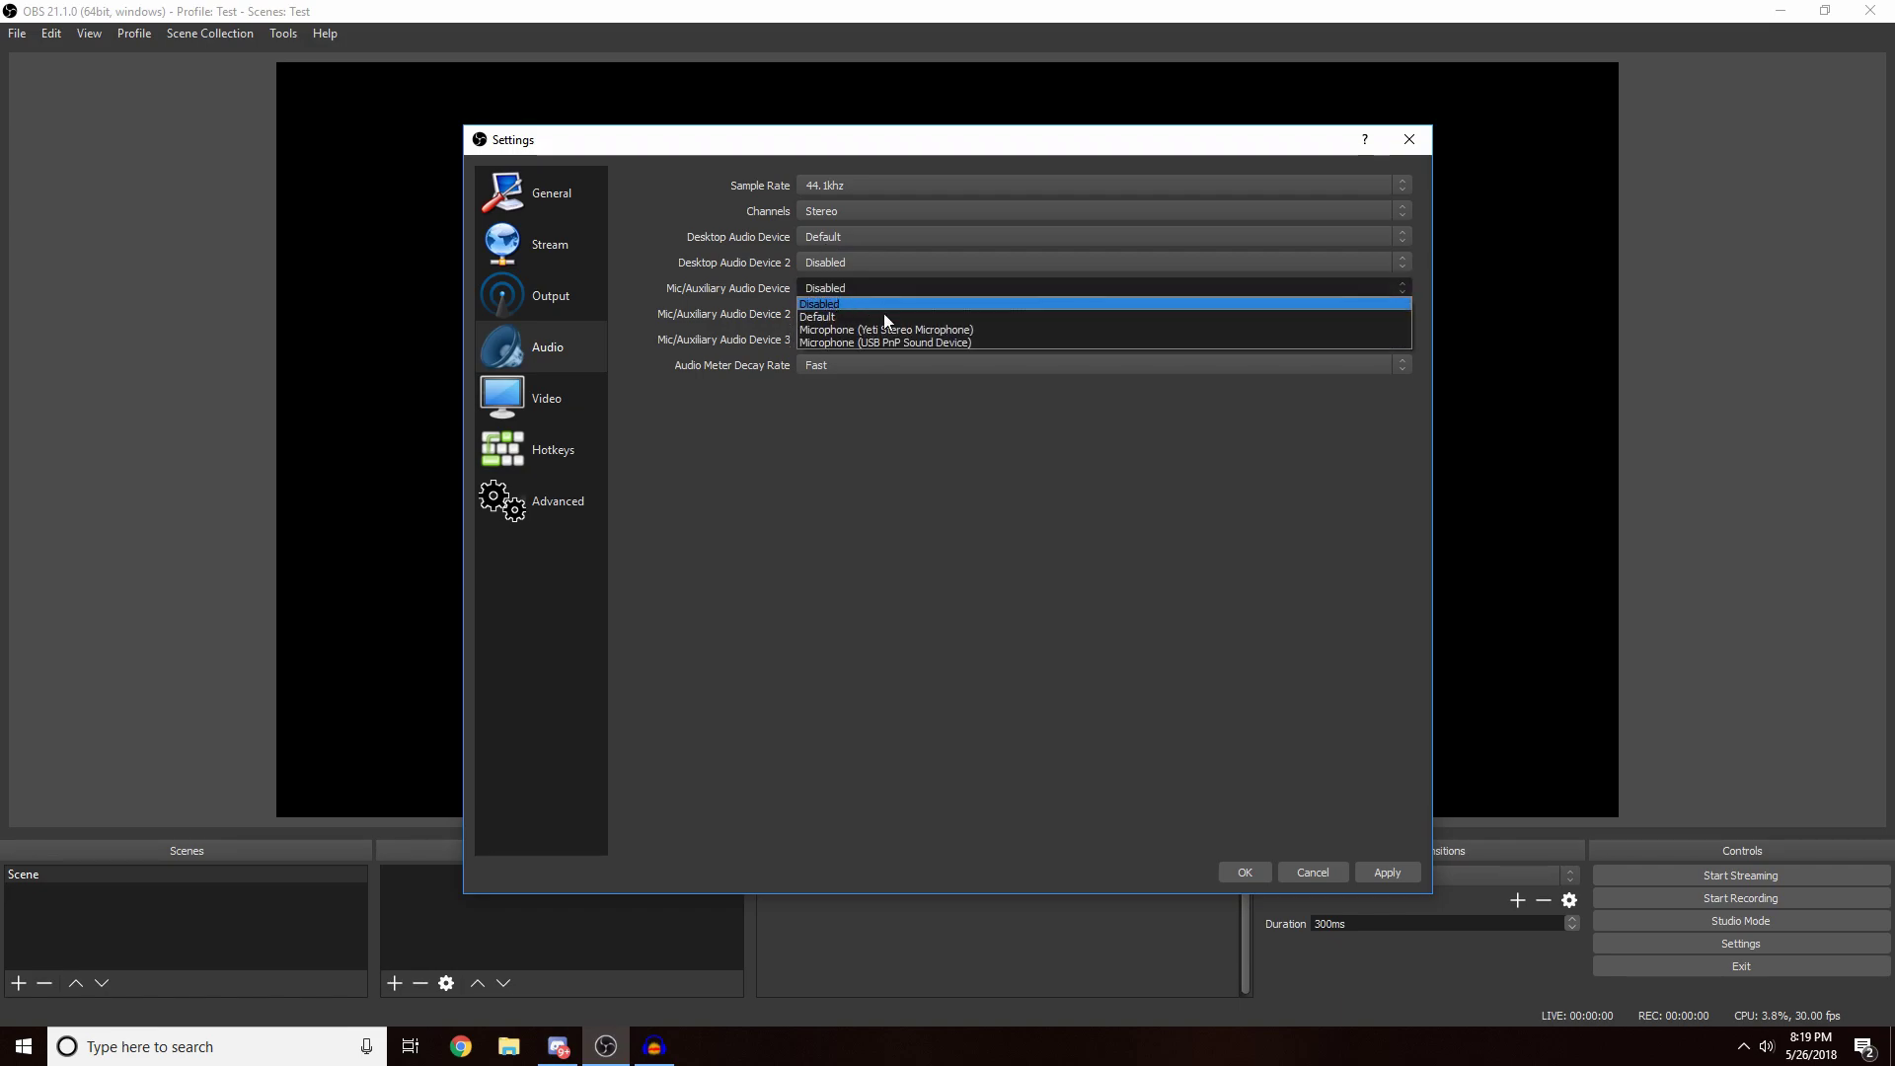
left_click(868, 330)
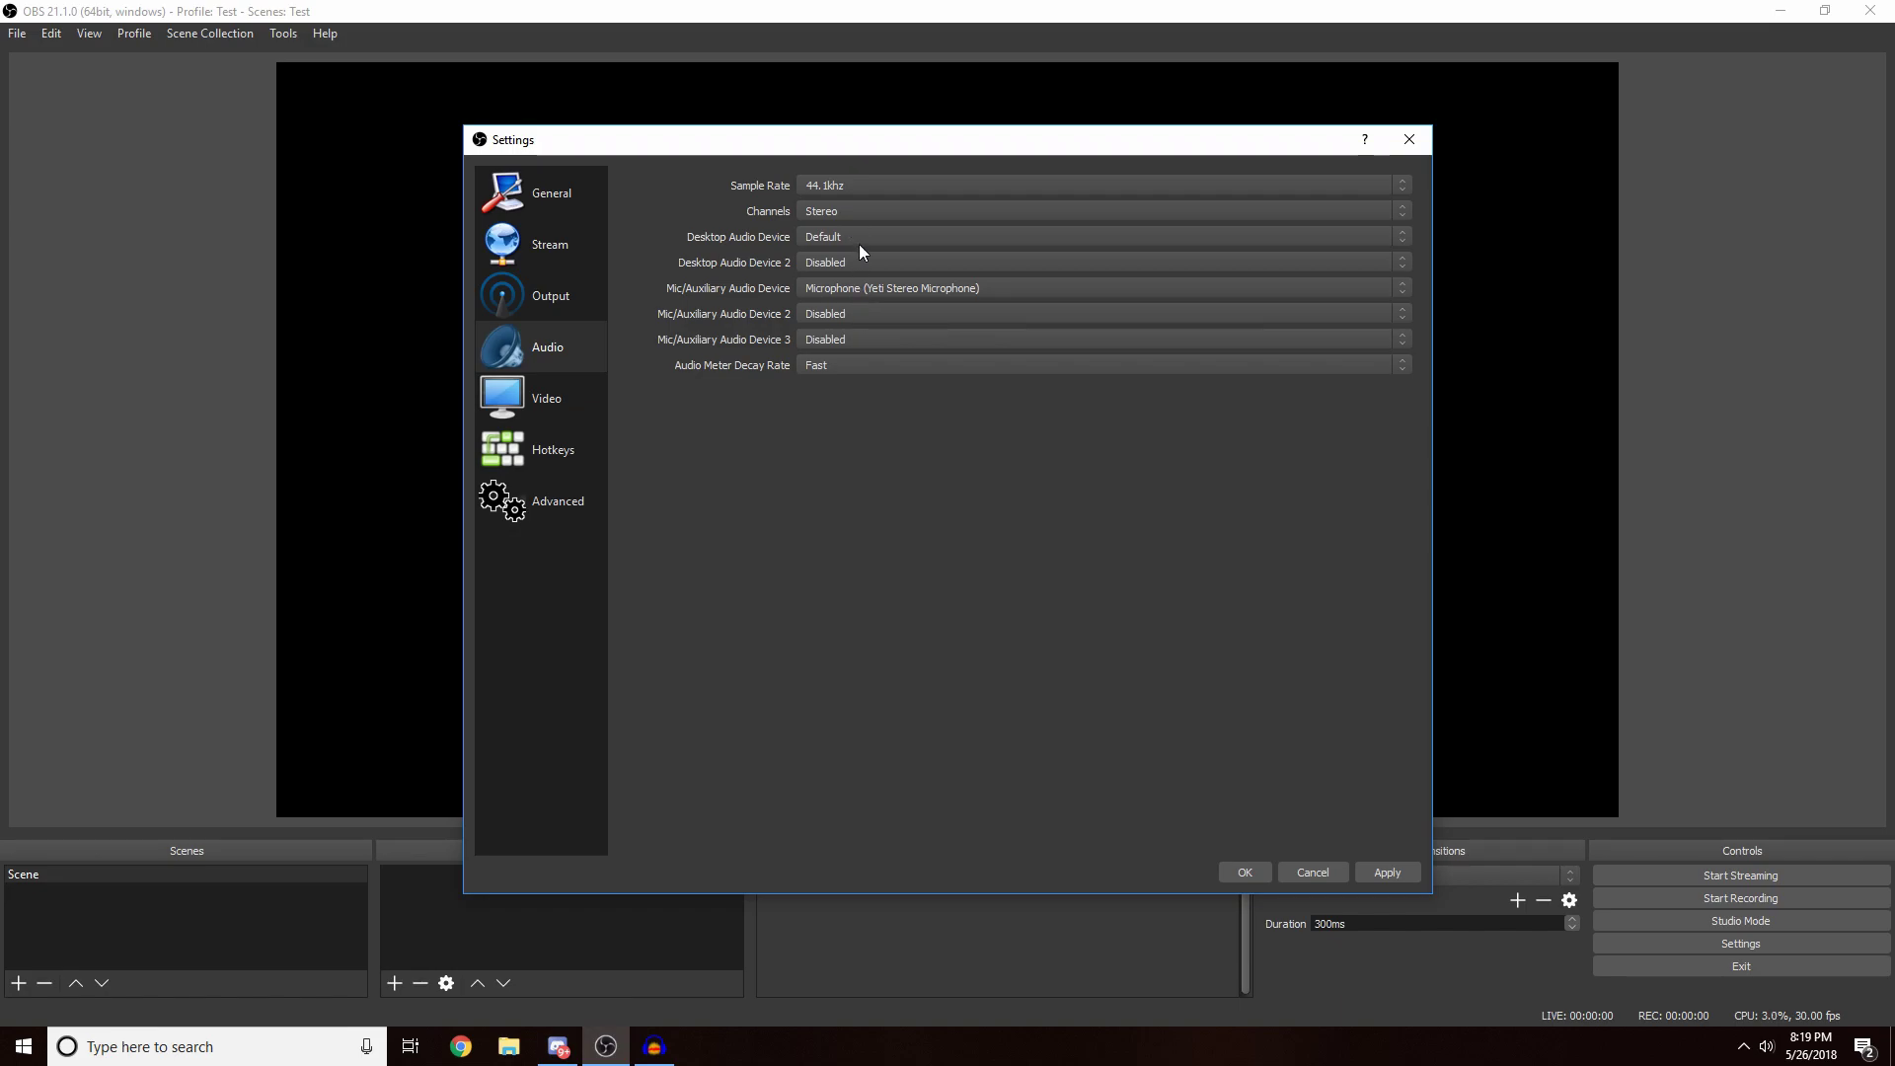
left_click(1367, 876)
Confirm the 1920x1080 base canvas and 1280x720 output resolution in Video settings
left_click(523, 402)
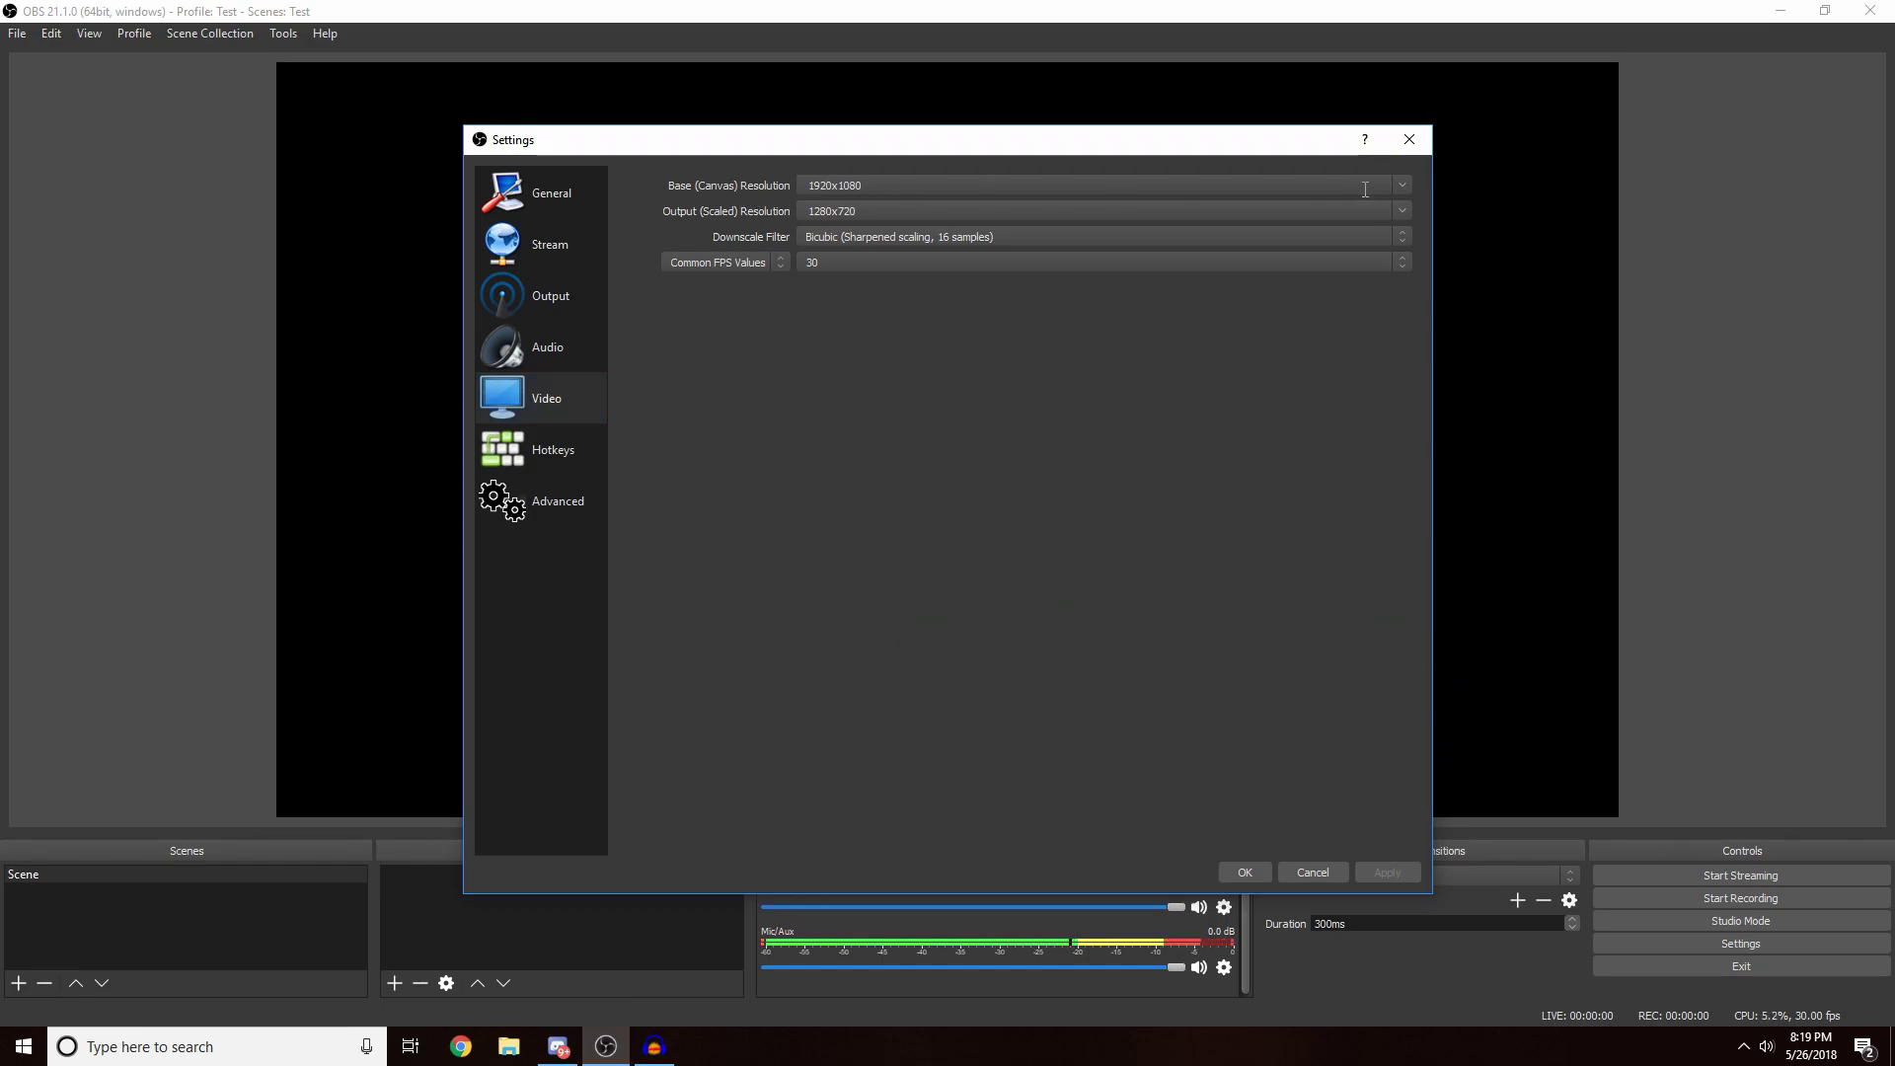
left_click(1401, 186)
left_click(1398, 186)
left_click(1406, 211)
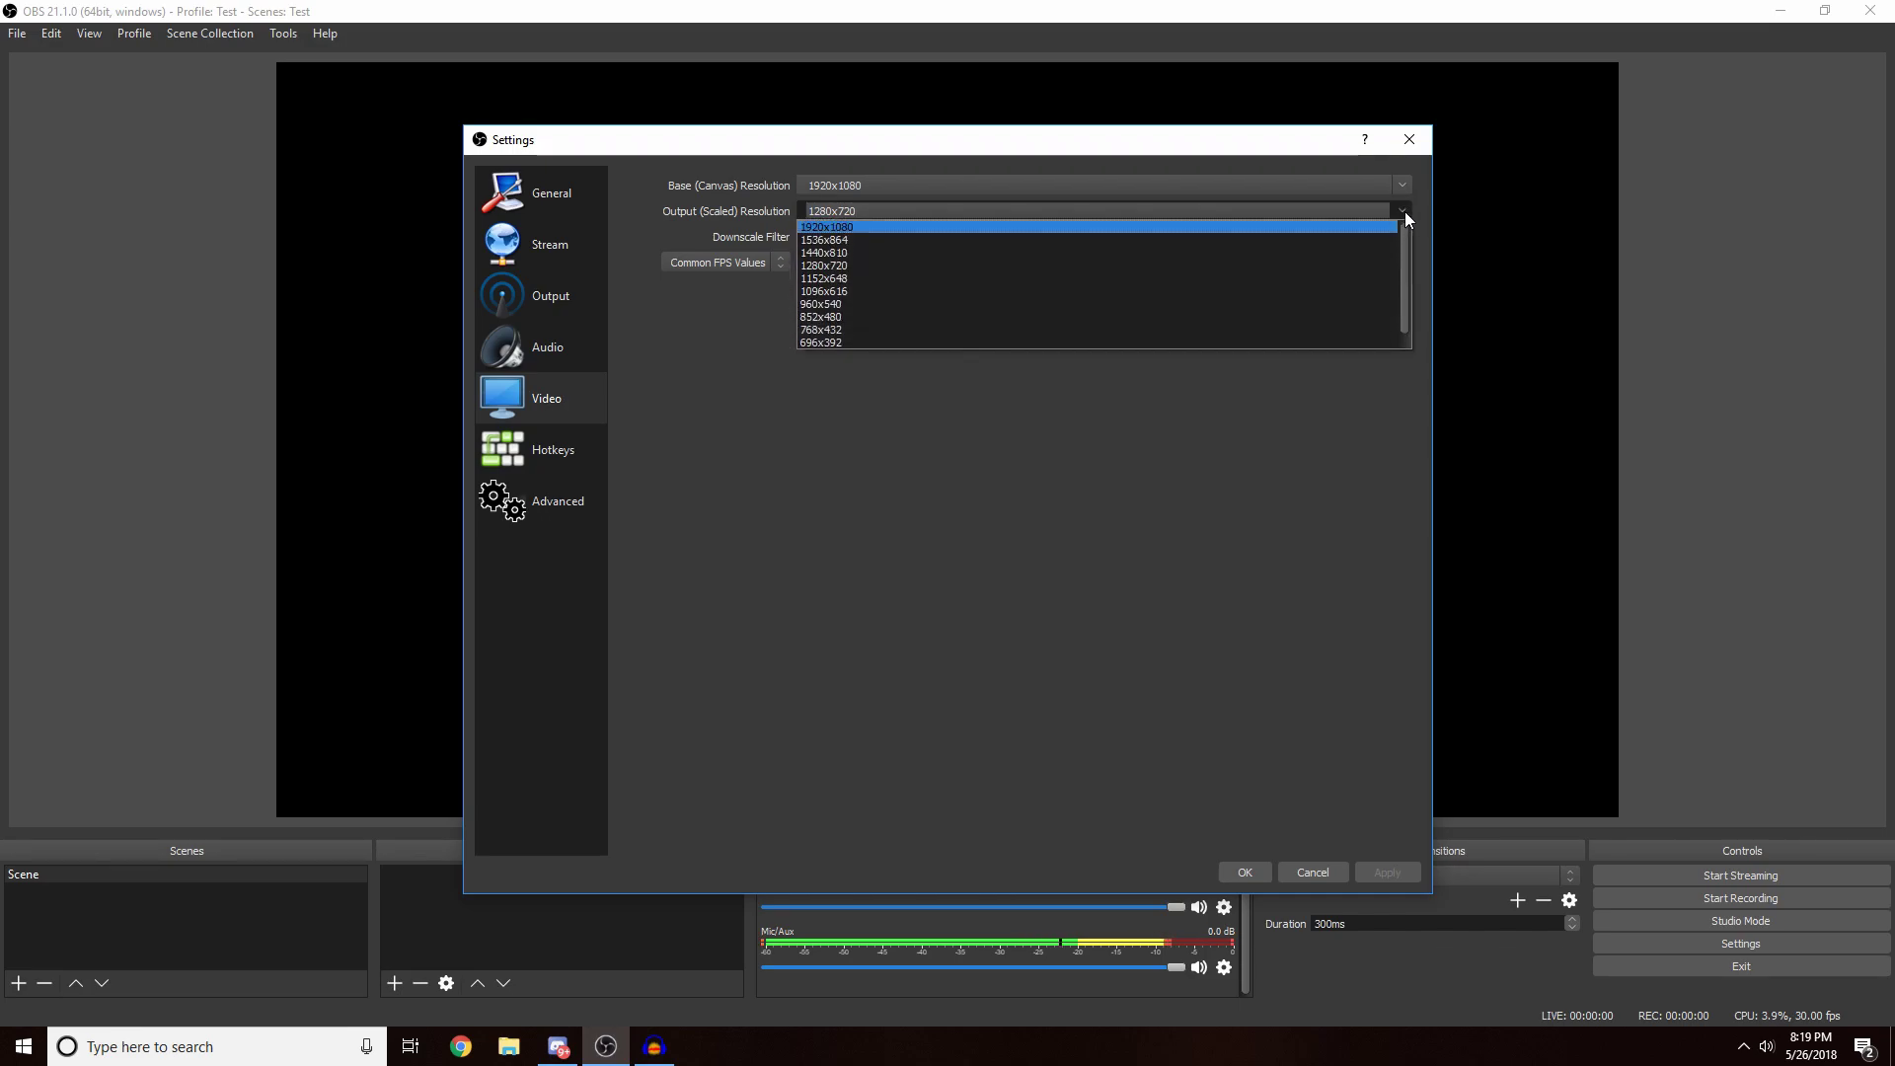
left_click(1406, 212)
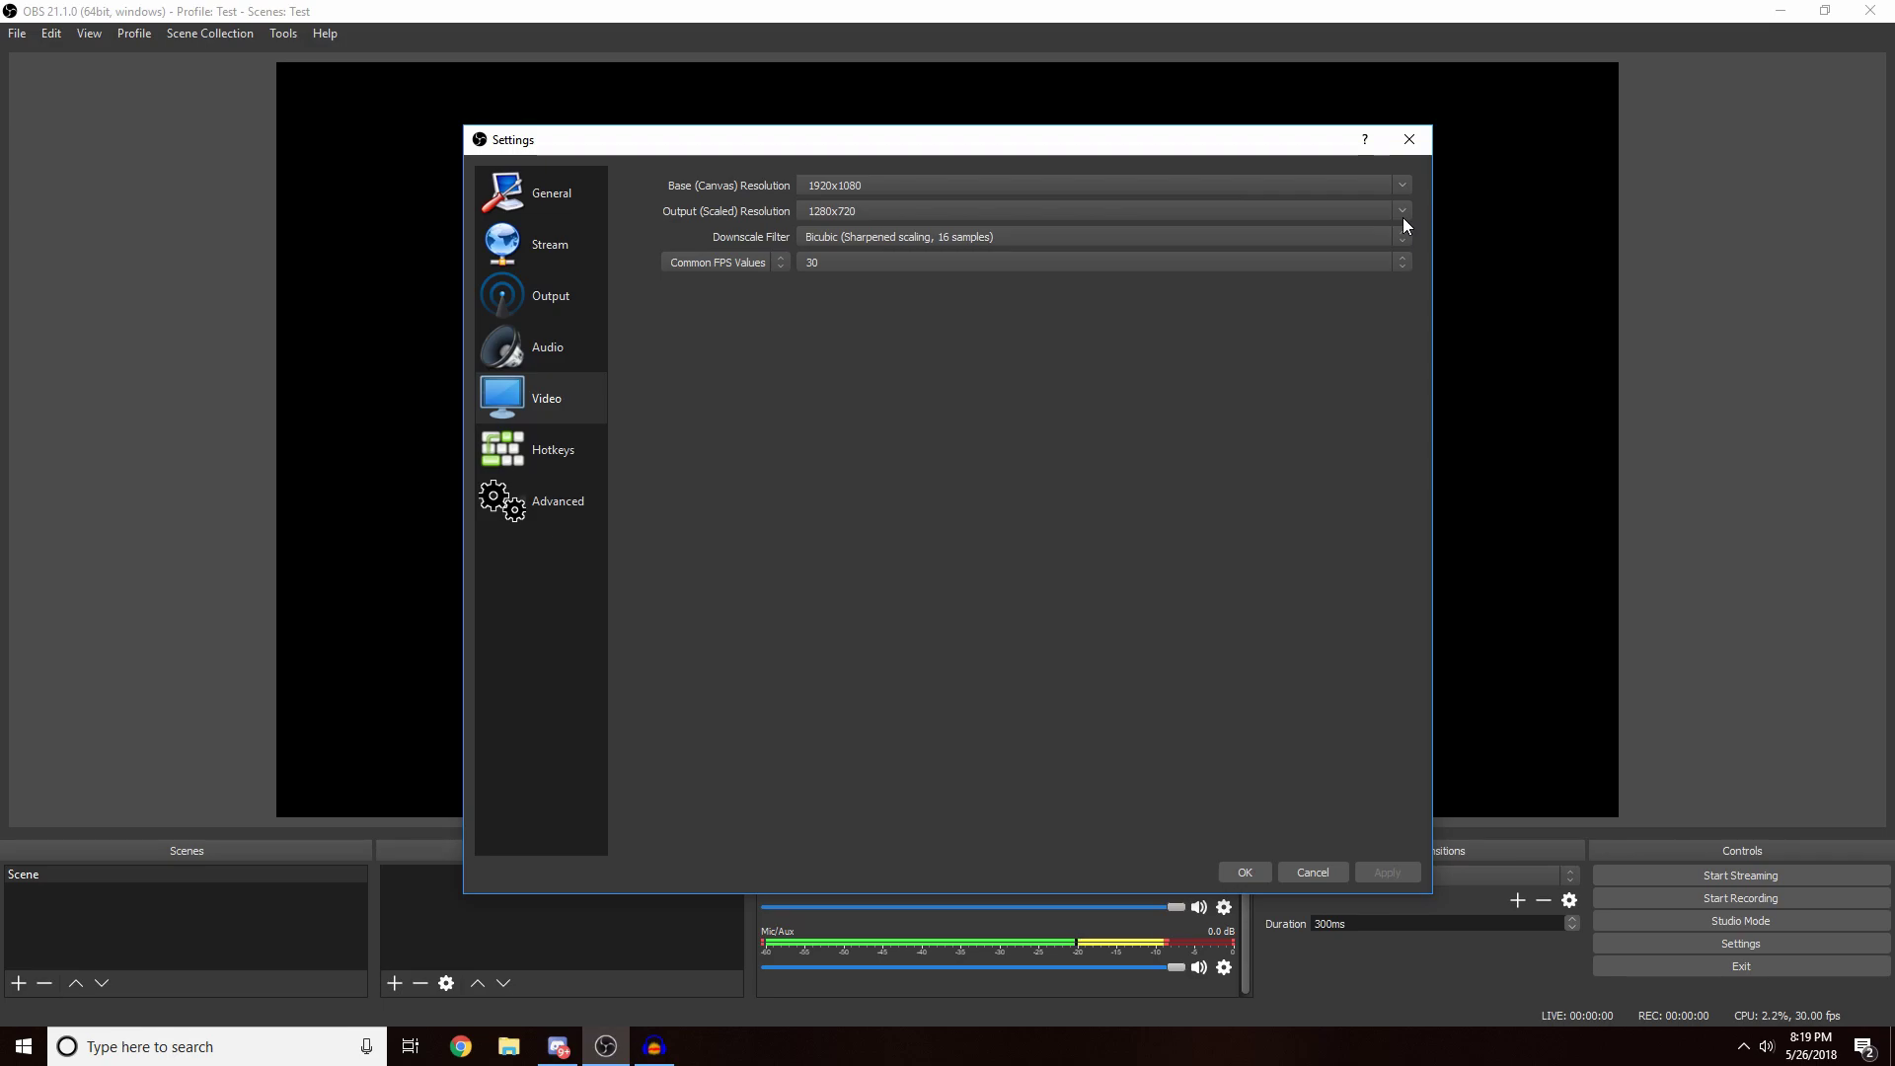
left_click(1402, 213)
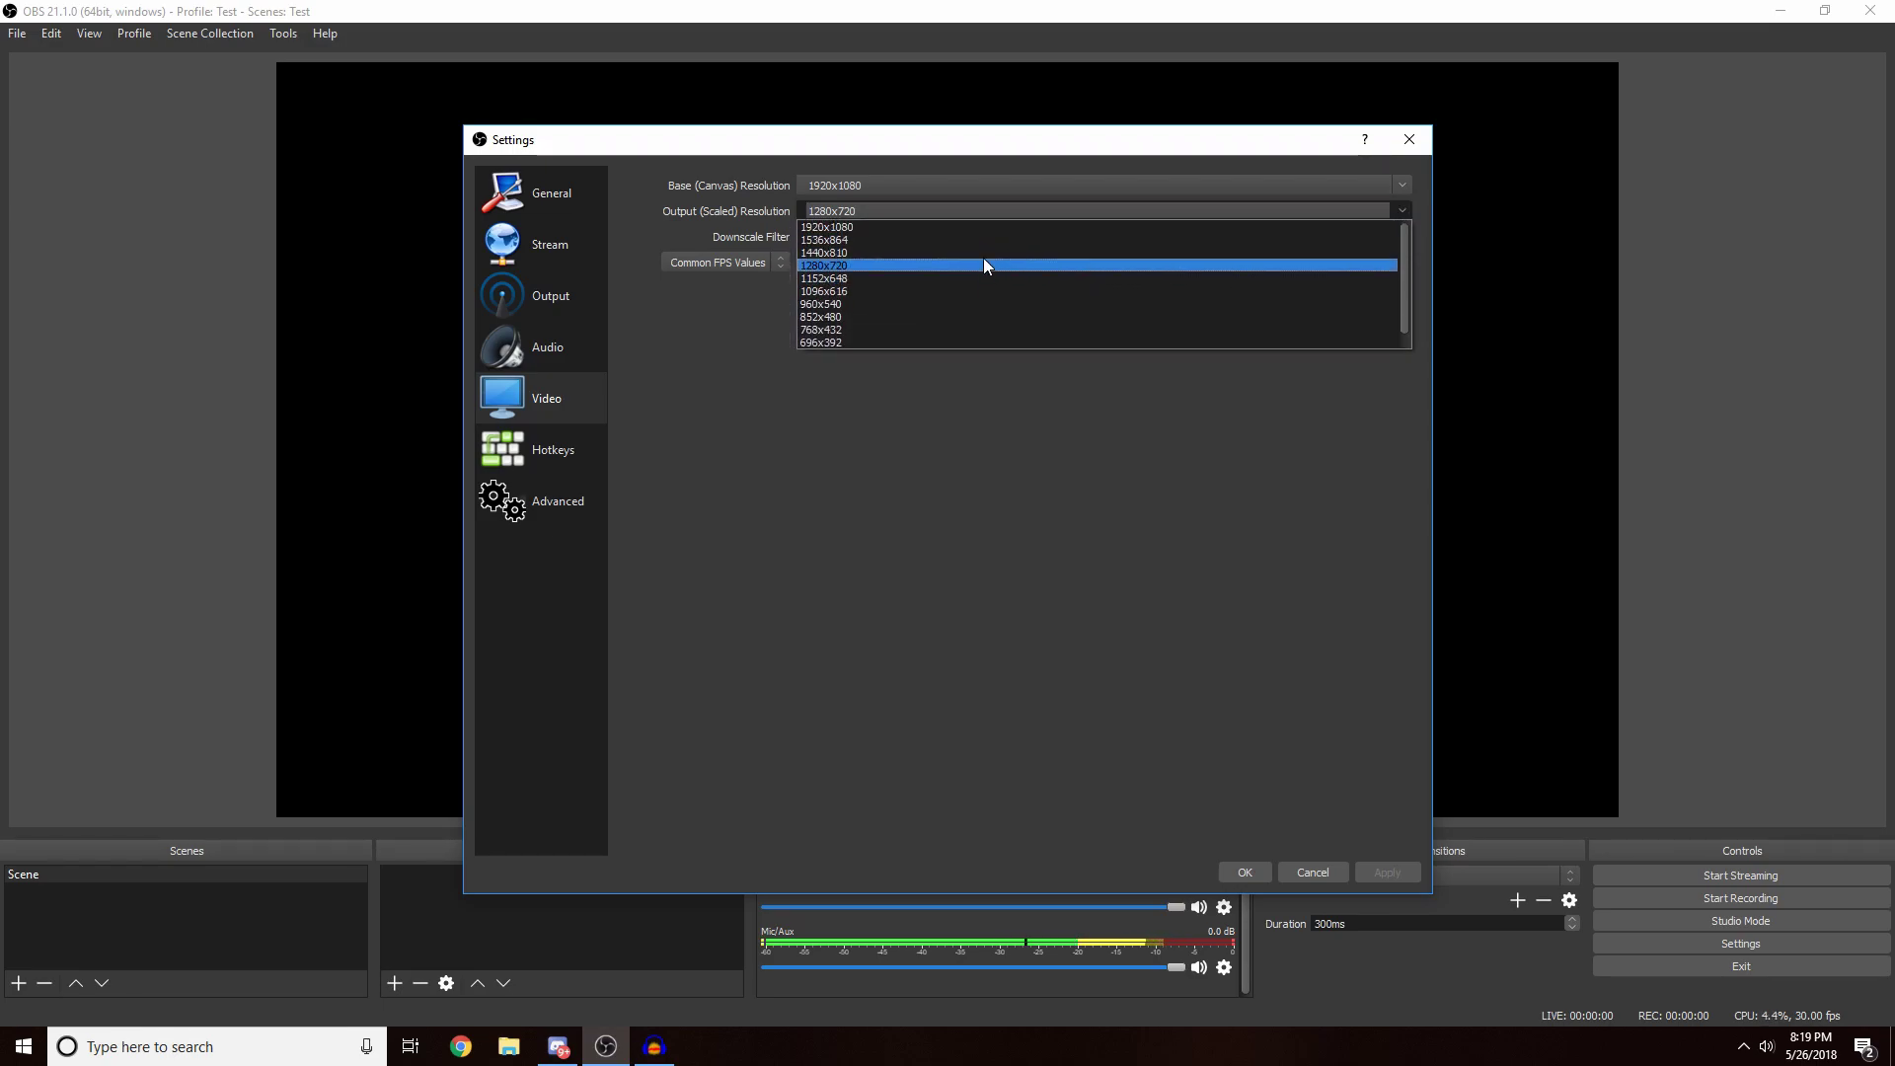
Try Lanczos but keep the Bicubic downscale filter and 30 FPS, then apply
left_click(914, 236)
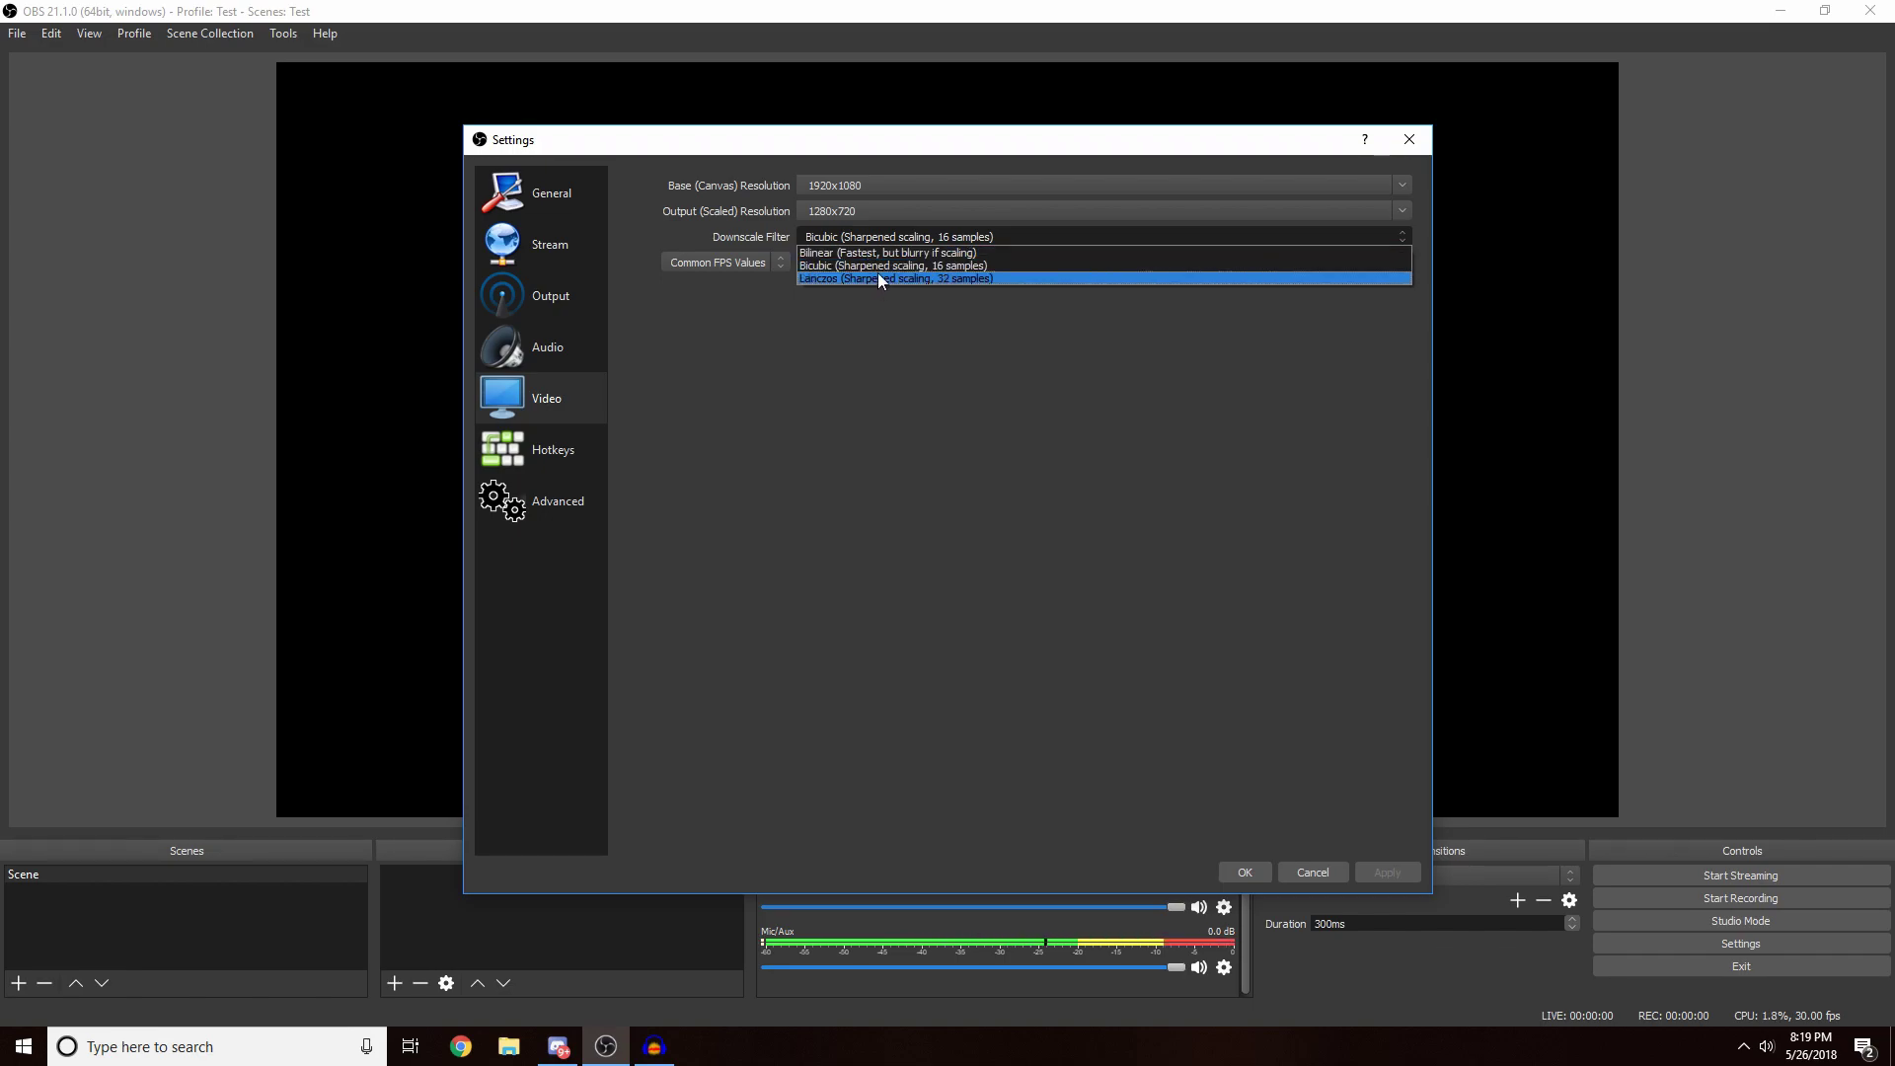
left_click(971, 264)
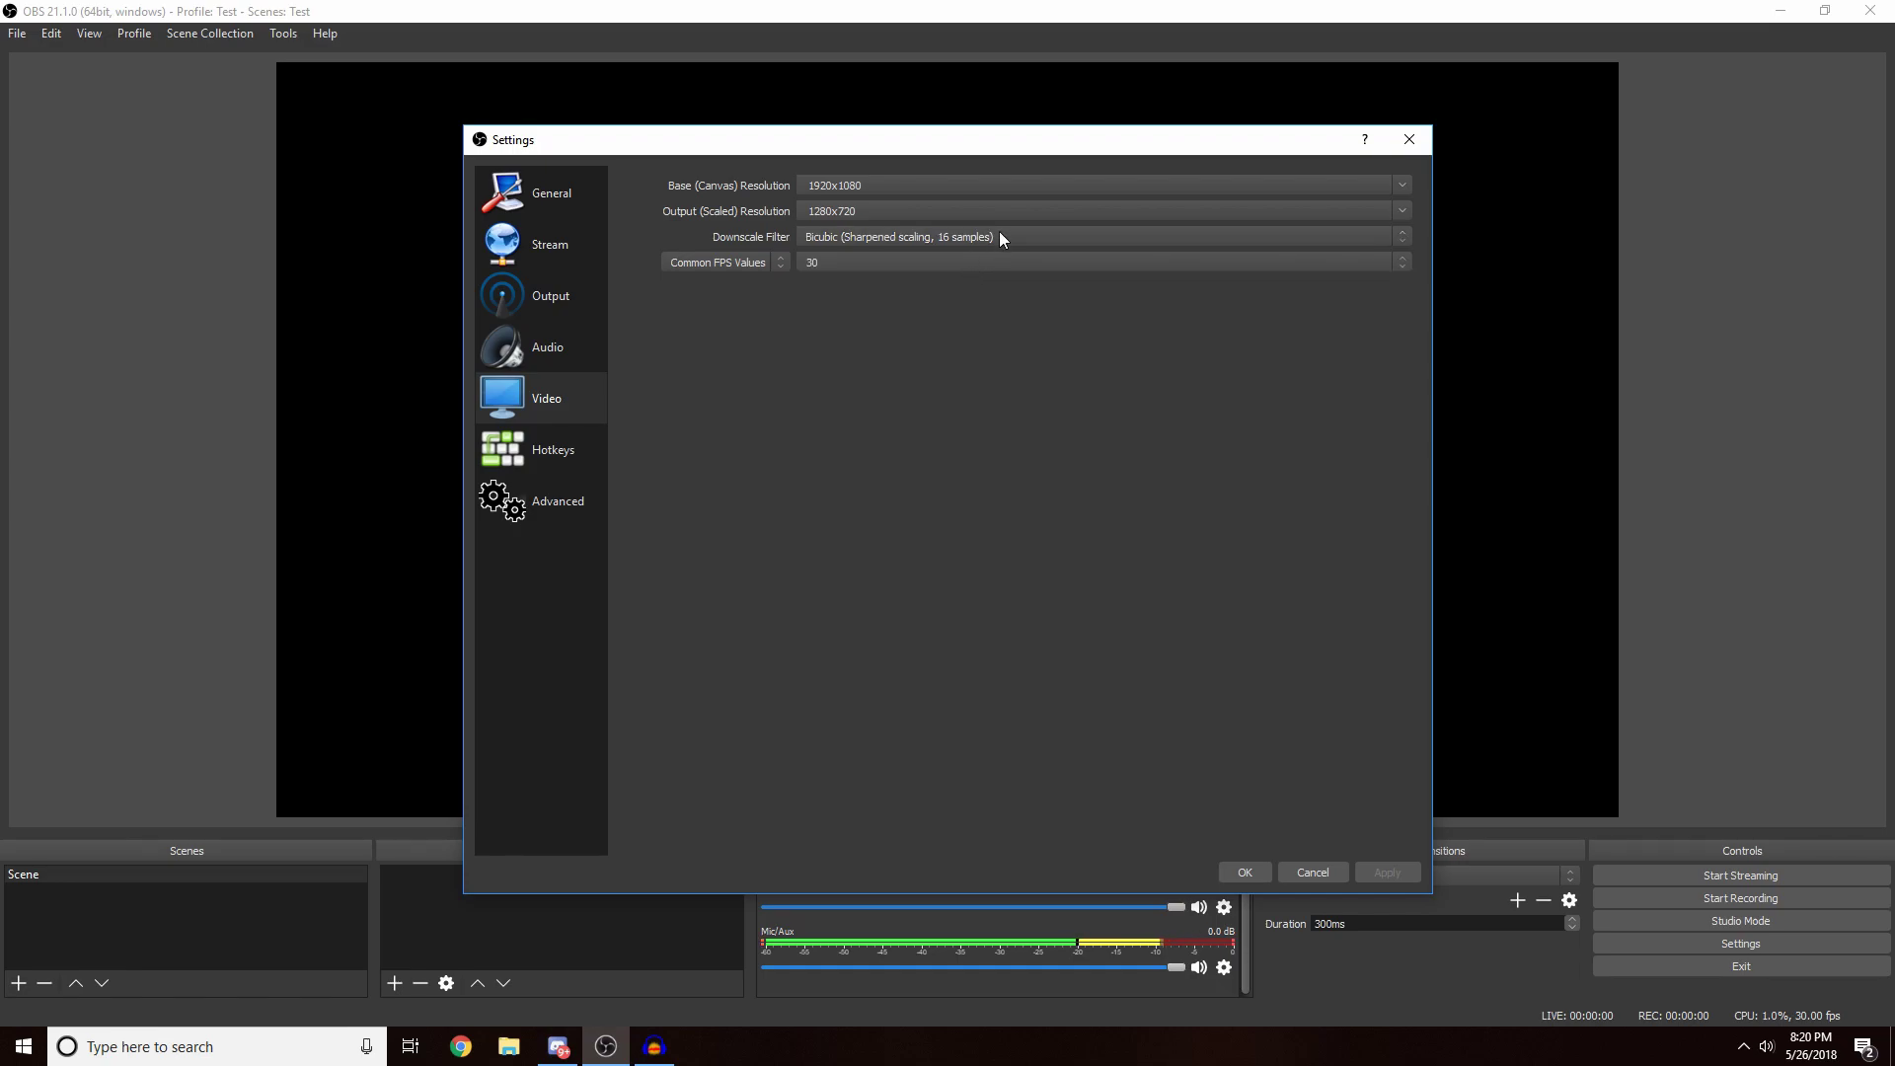
left_click(1008, 233)
left_click(1005, 276)
left_click(987, 241)
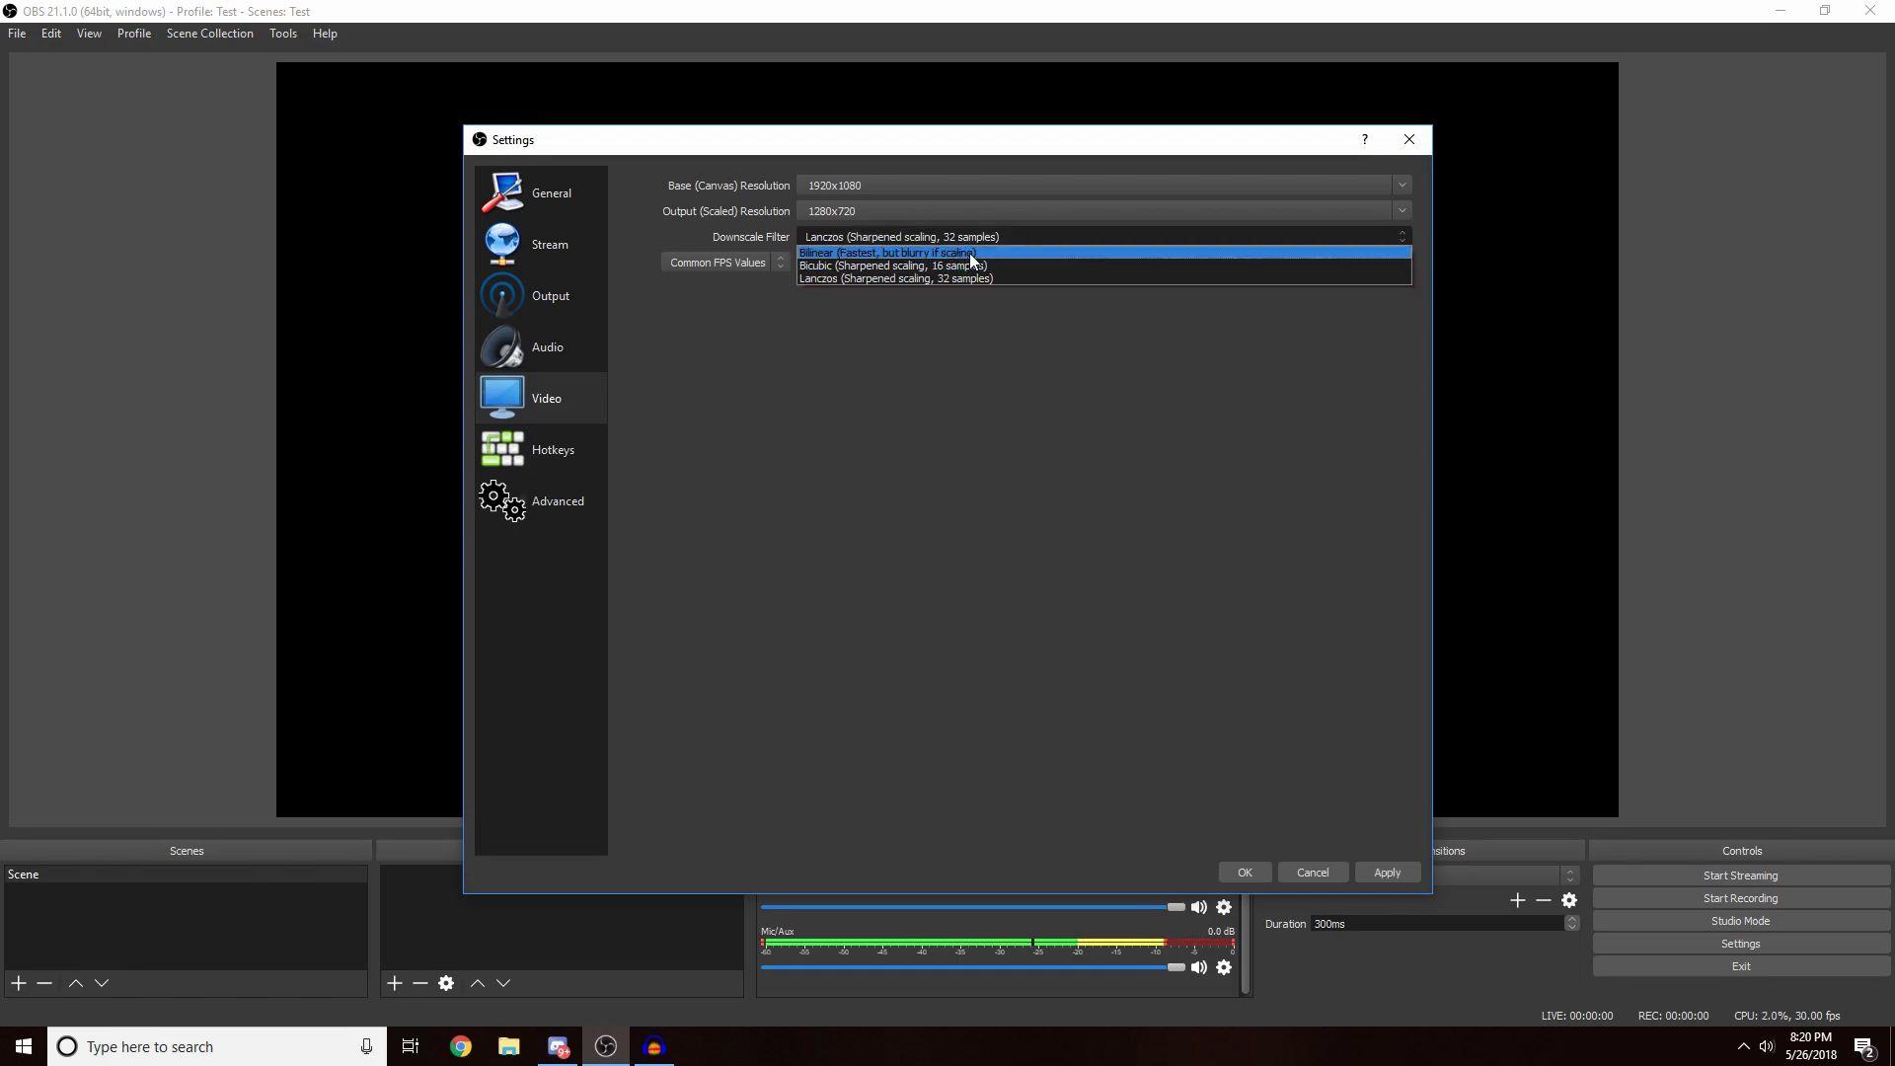
left_click(985, 262)
left_click(1001, 237)
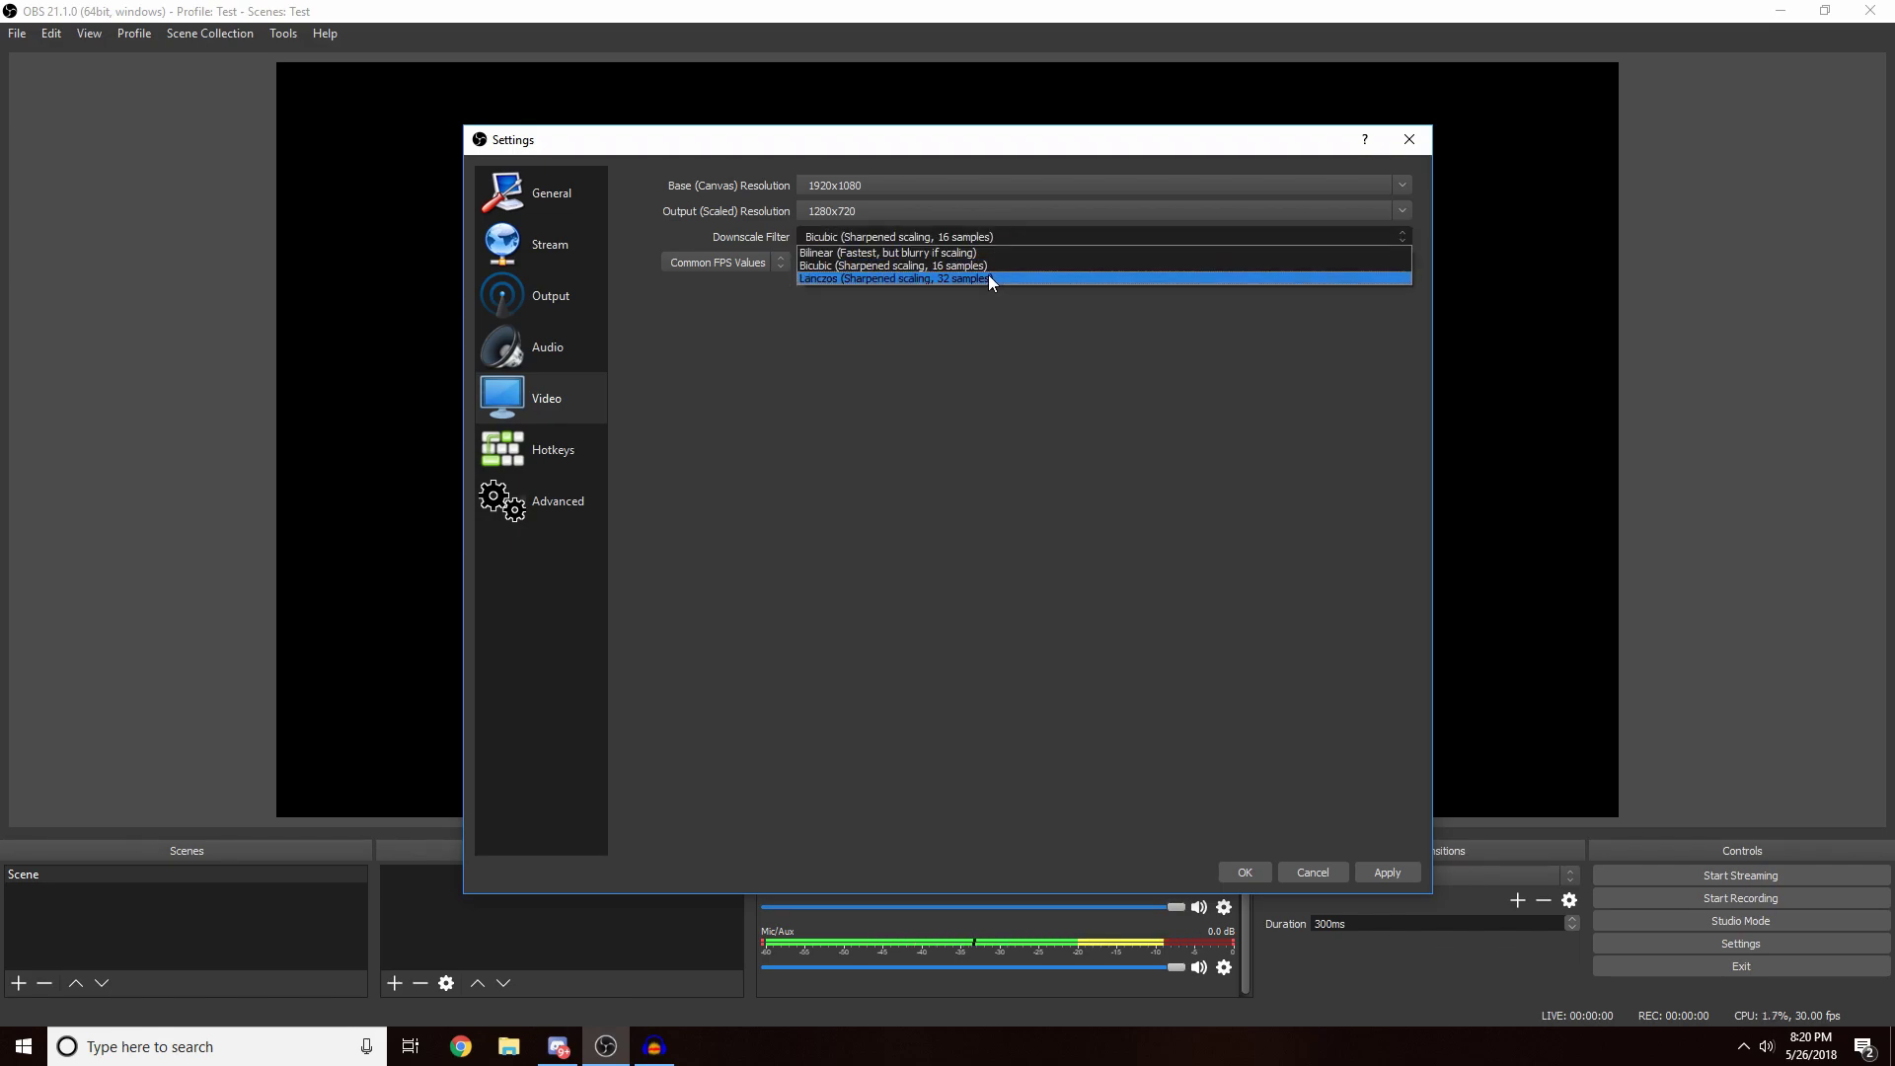
left_click(987, 255)
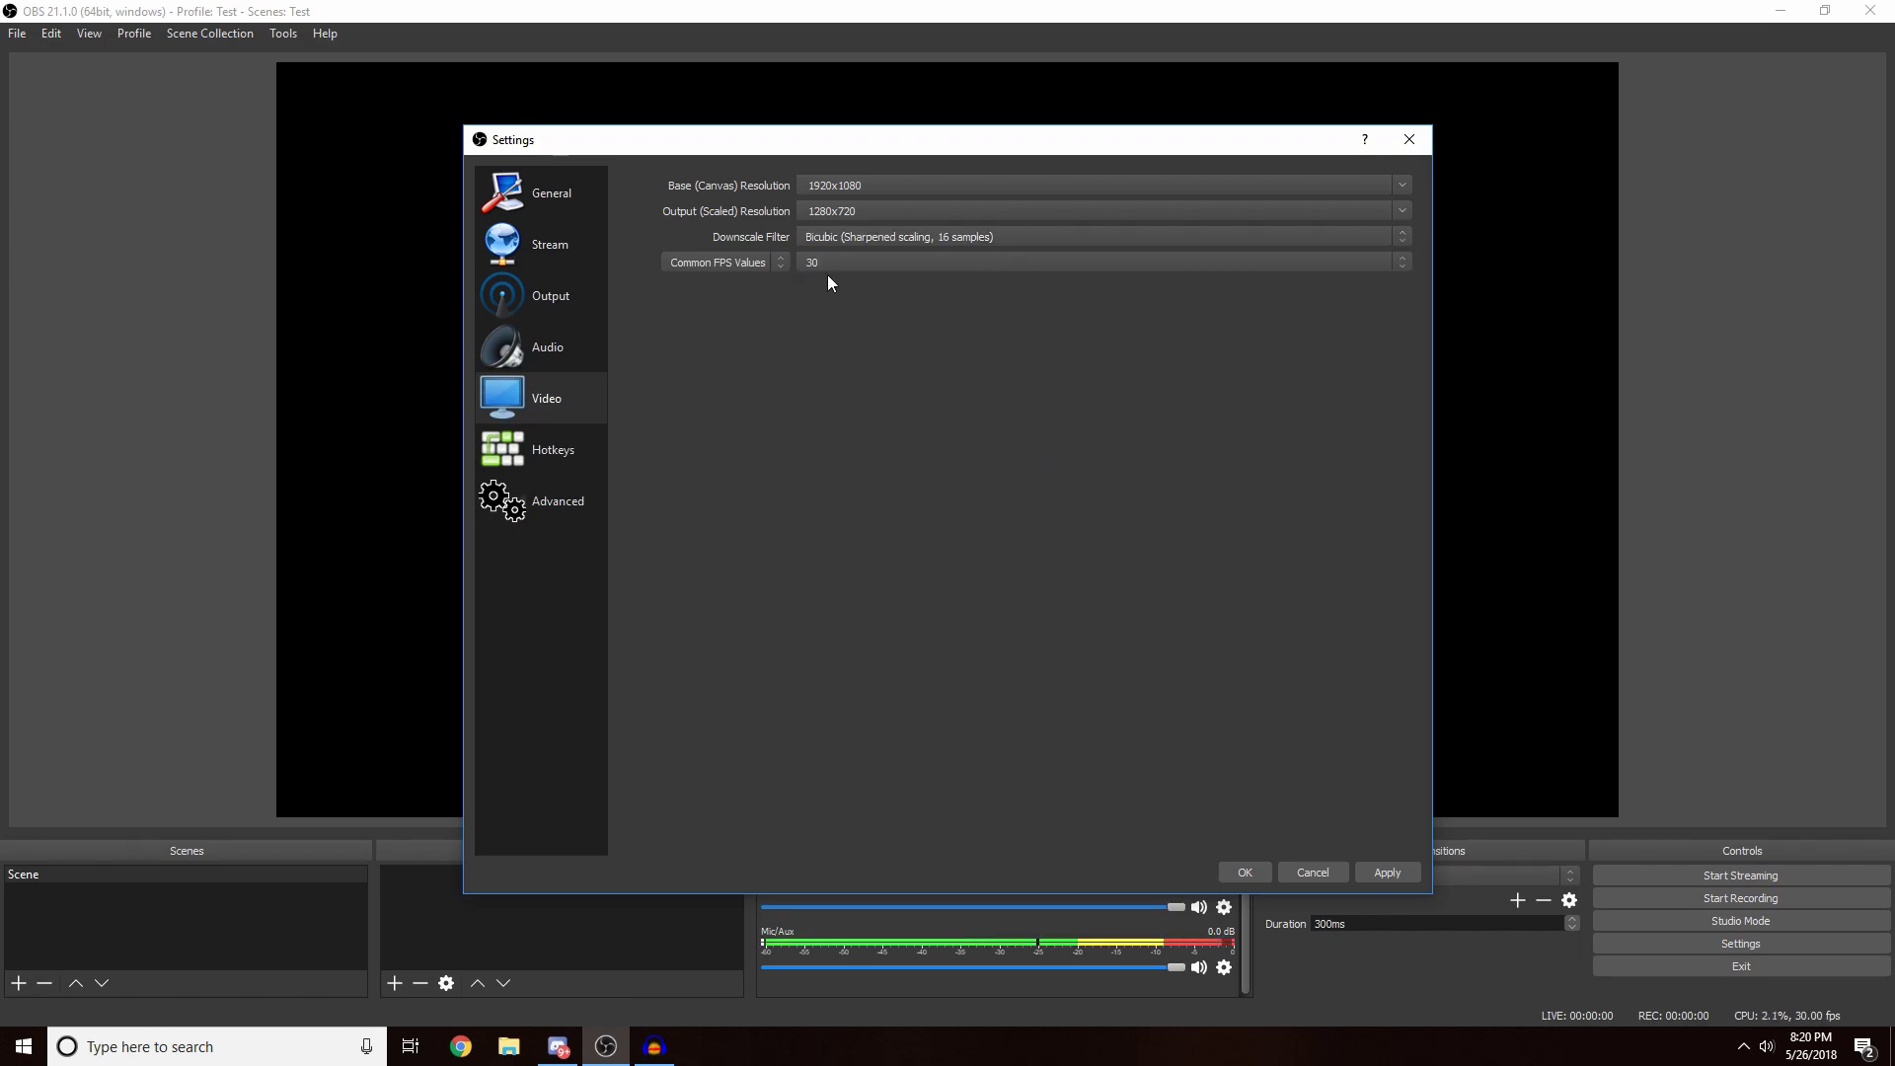
left_click(849, 262)
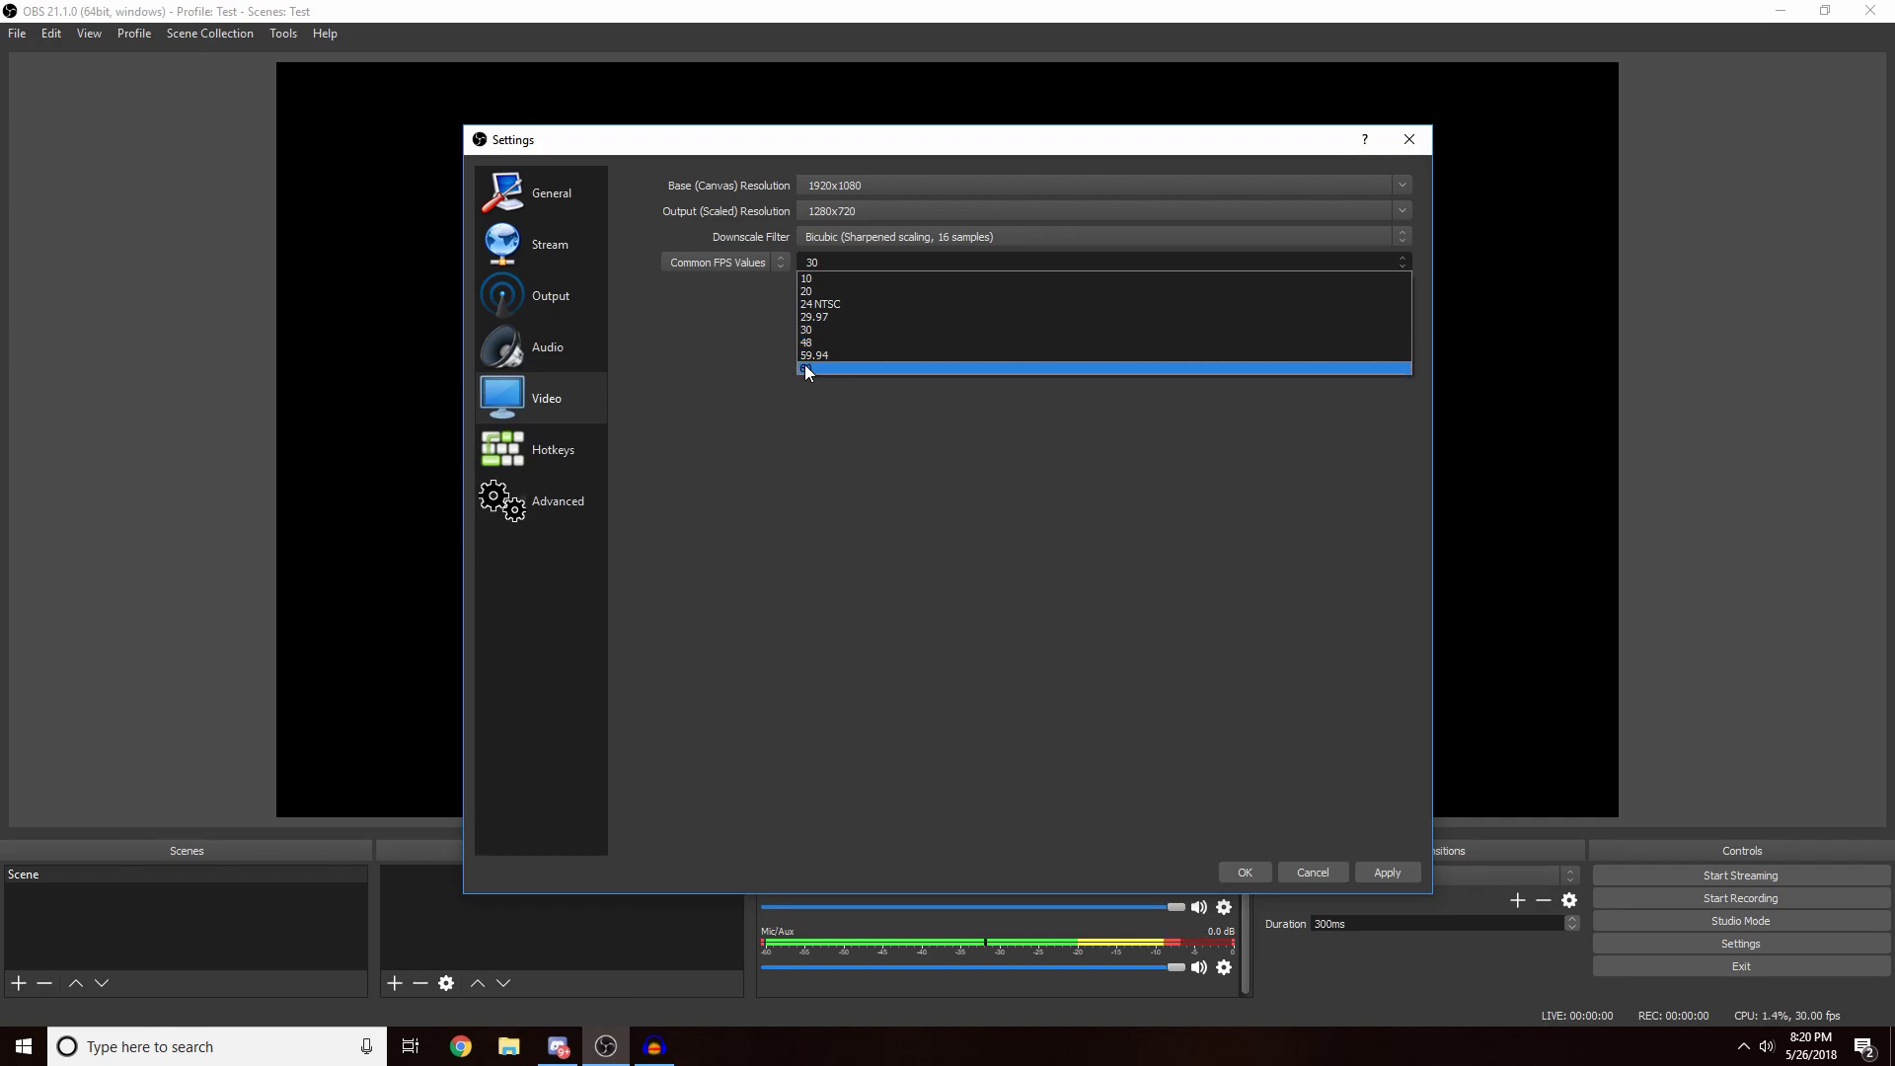
left_click(962, 299)
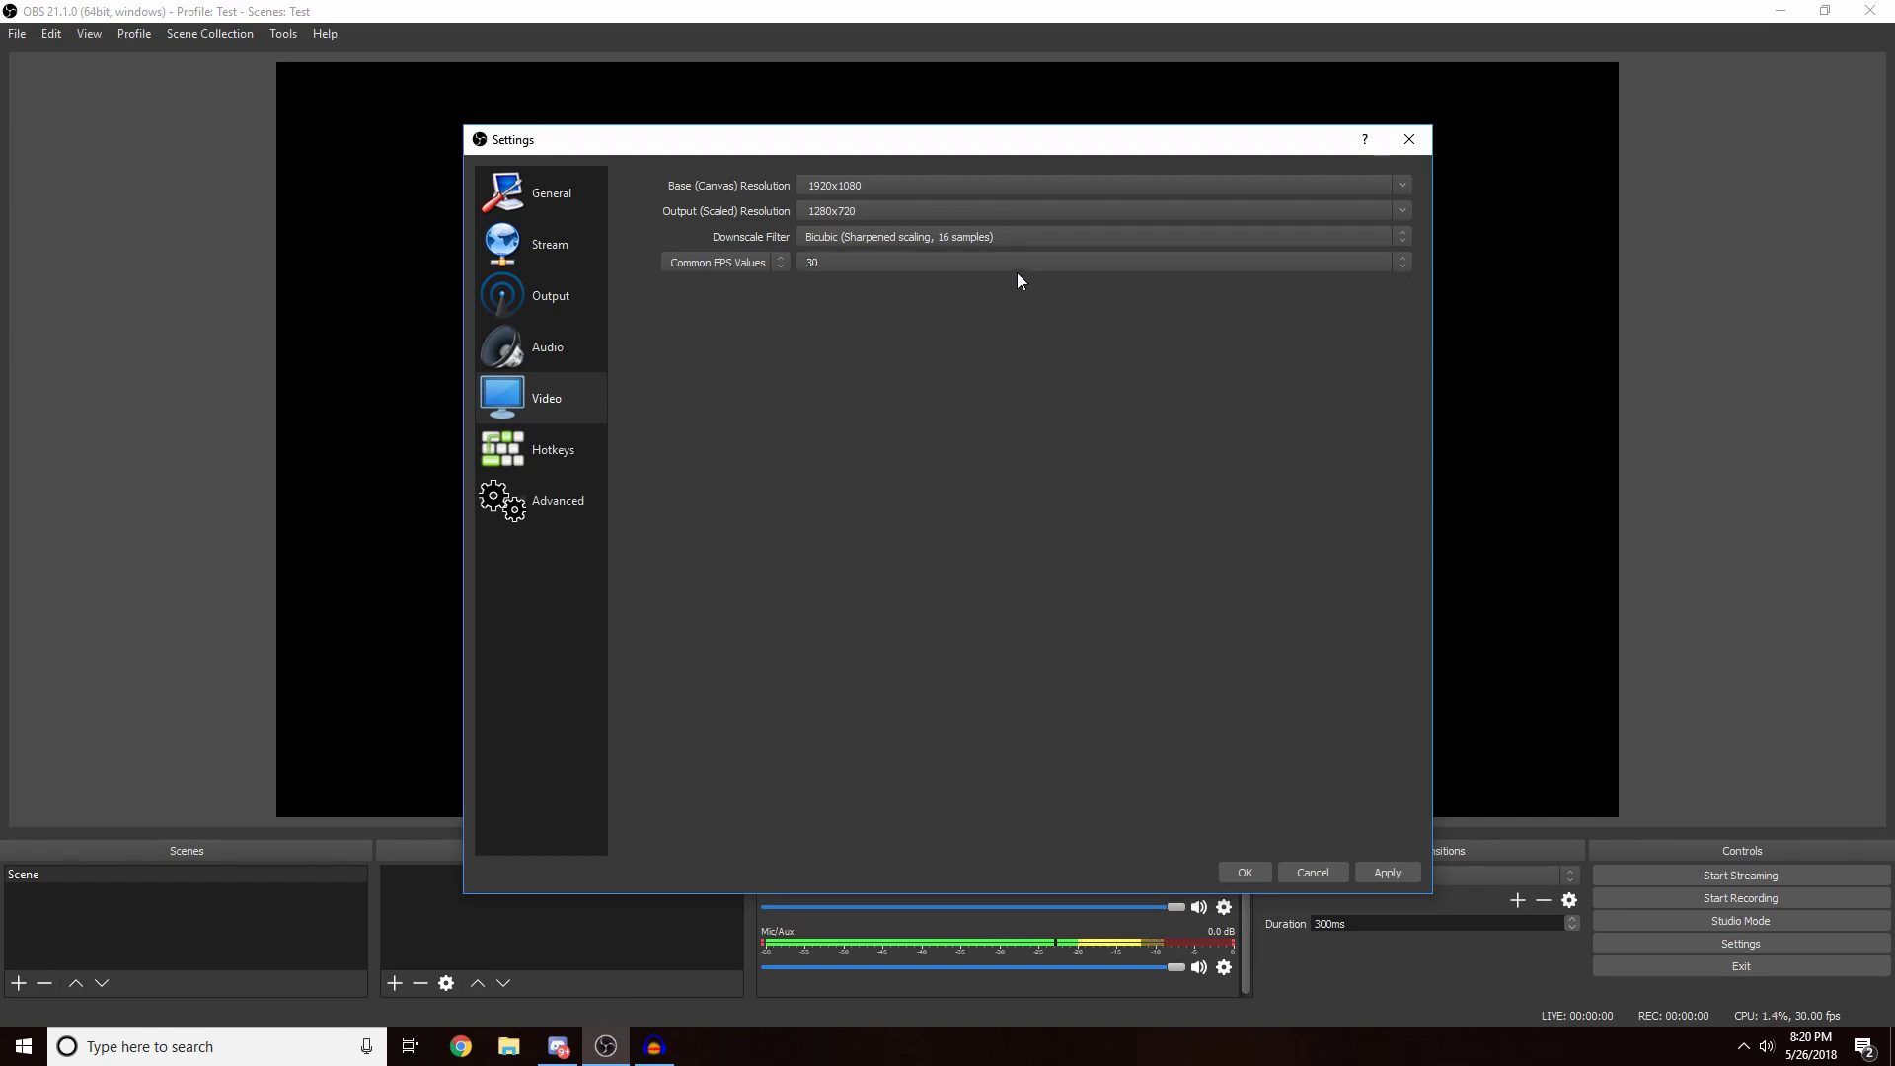
left_click(1390, 877)
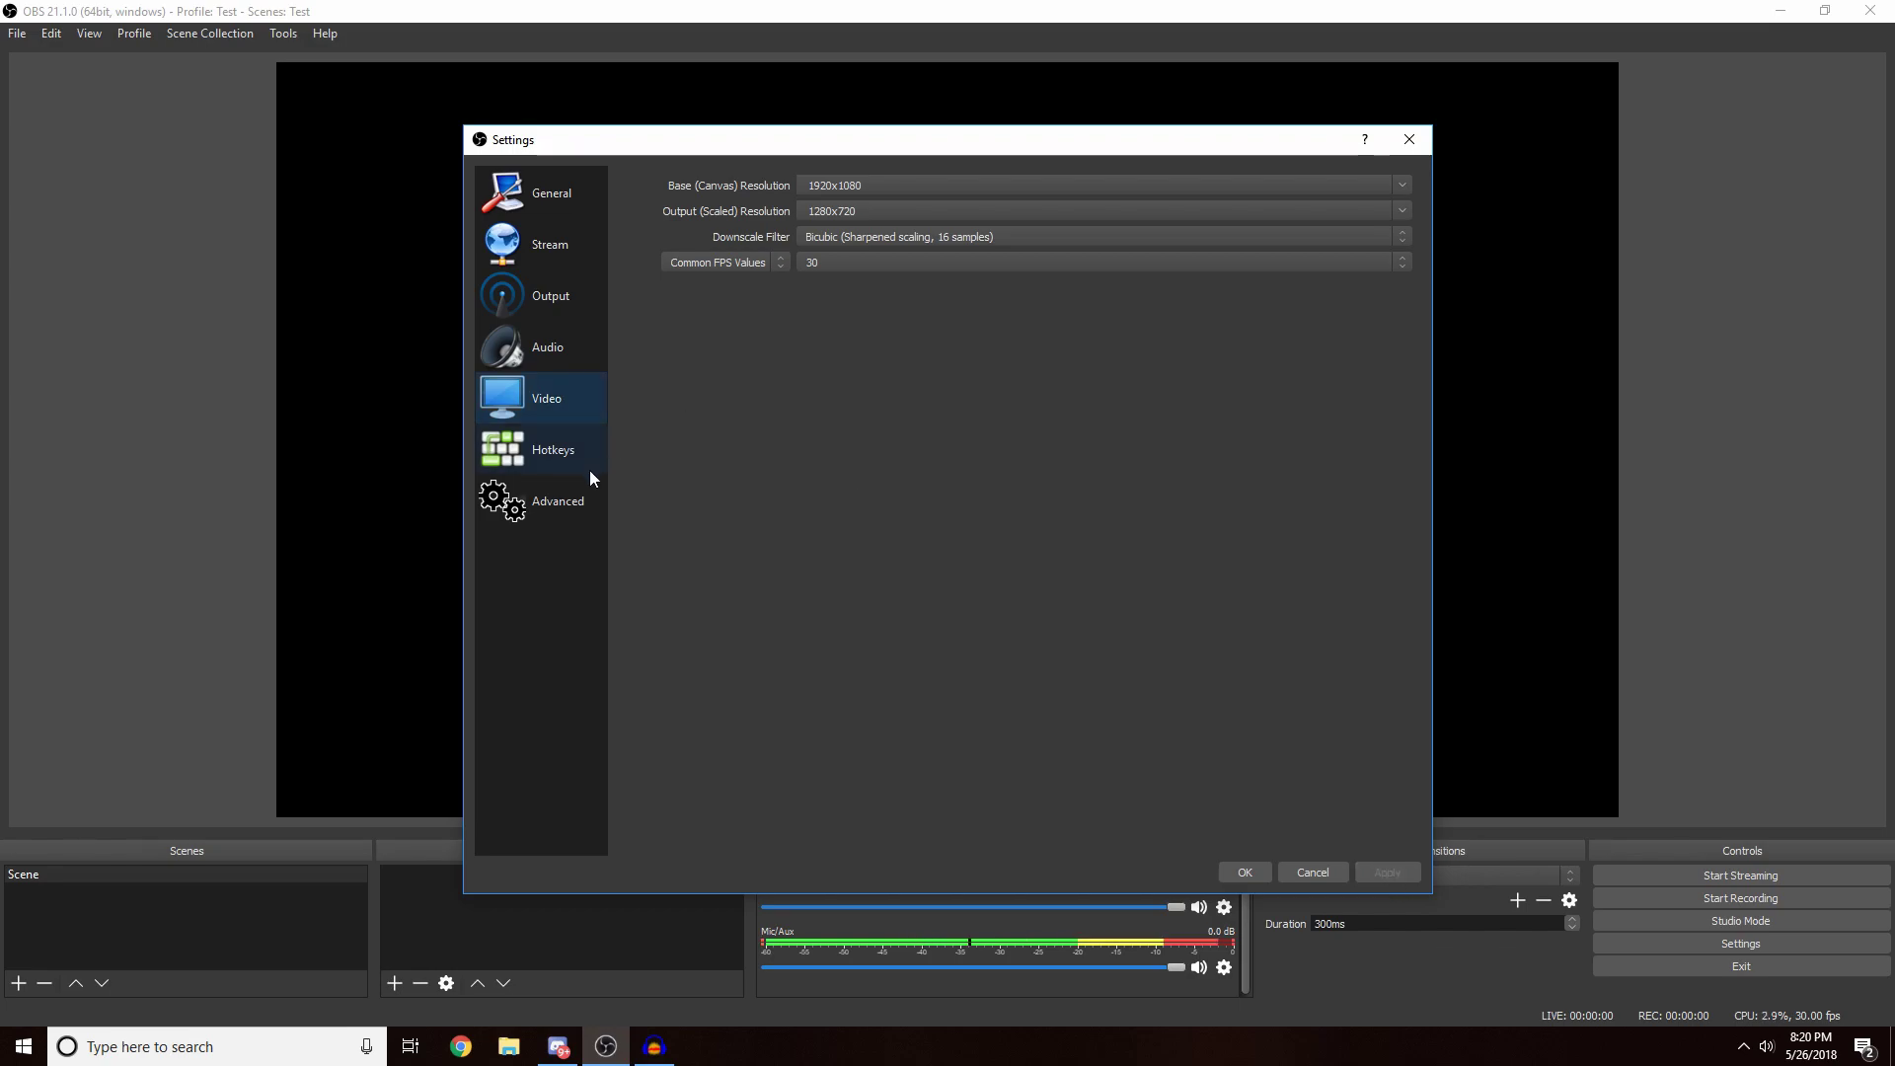
On the Advanced page, check Process Priority and leave it at Normal
left_click(535, 512)
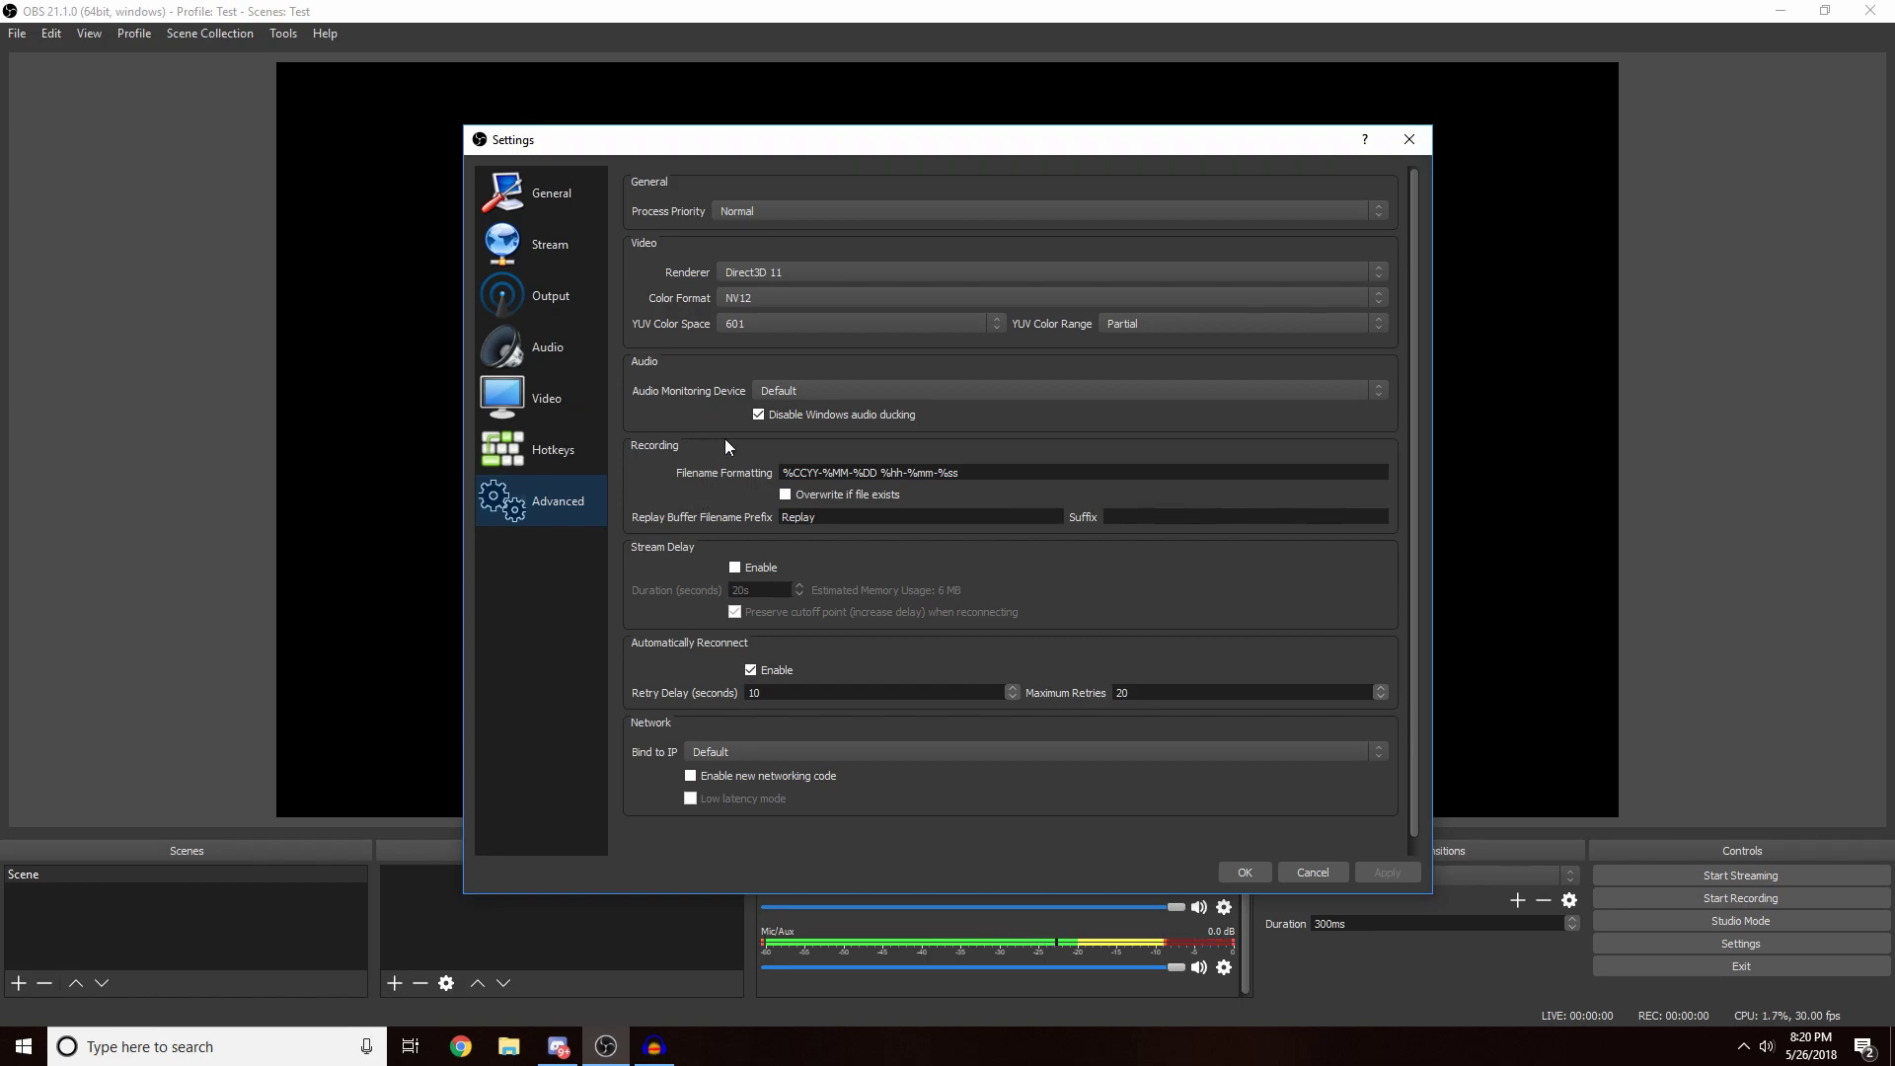
left_click(776, 211)
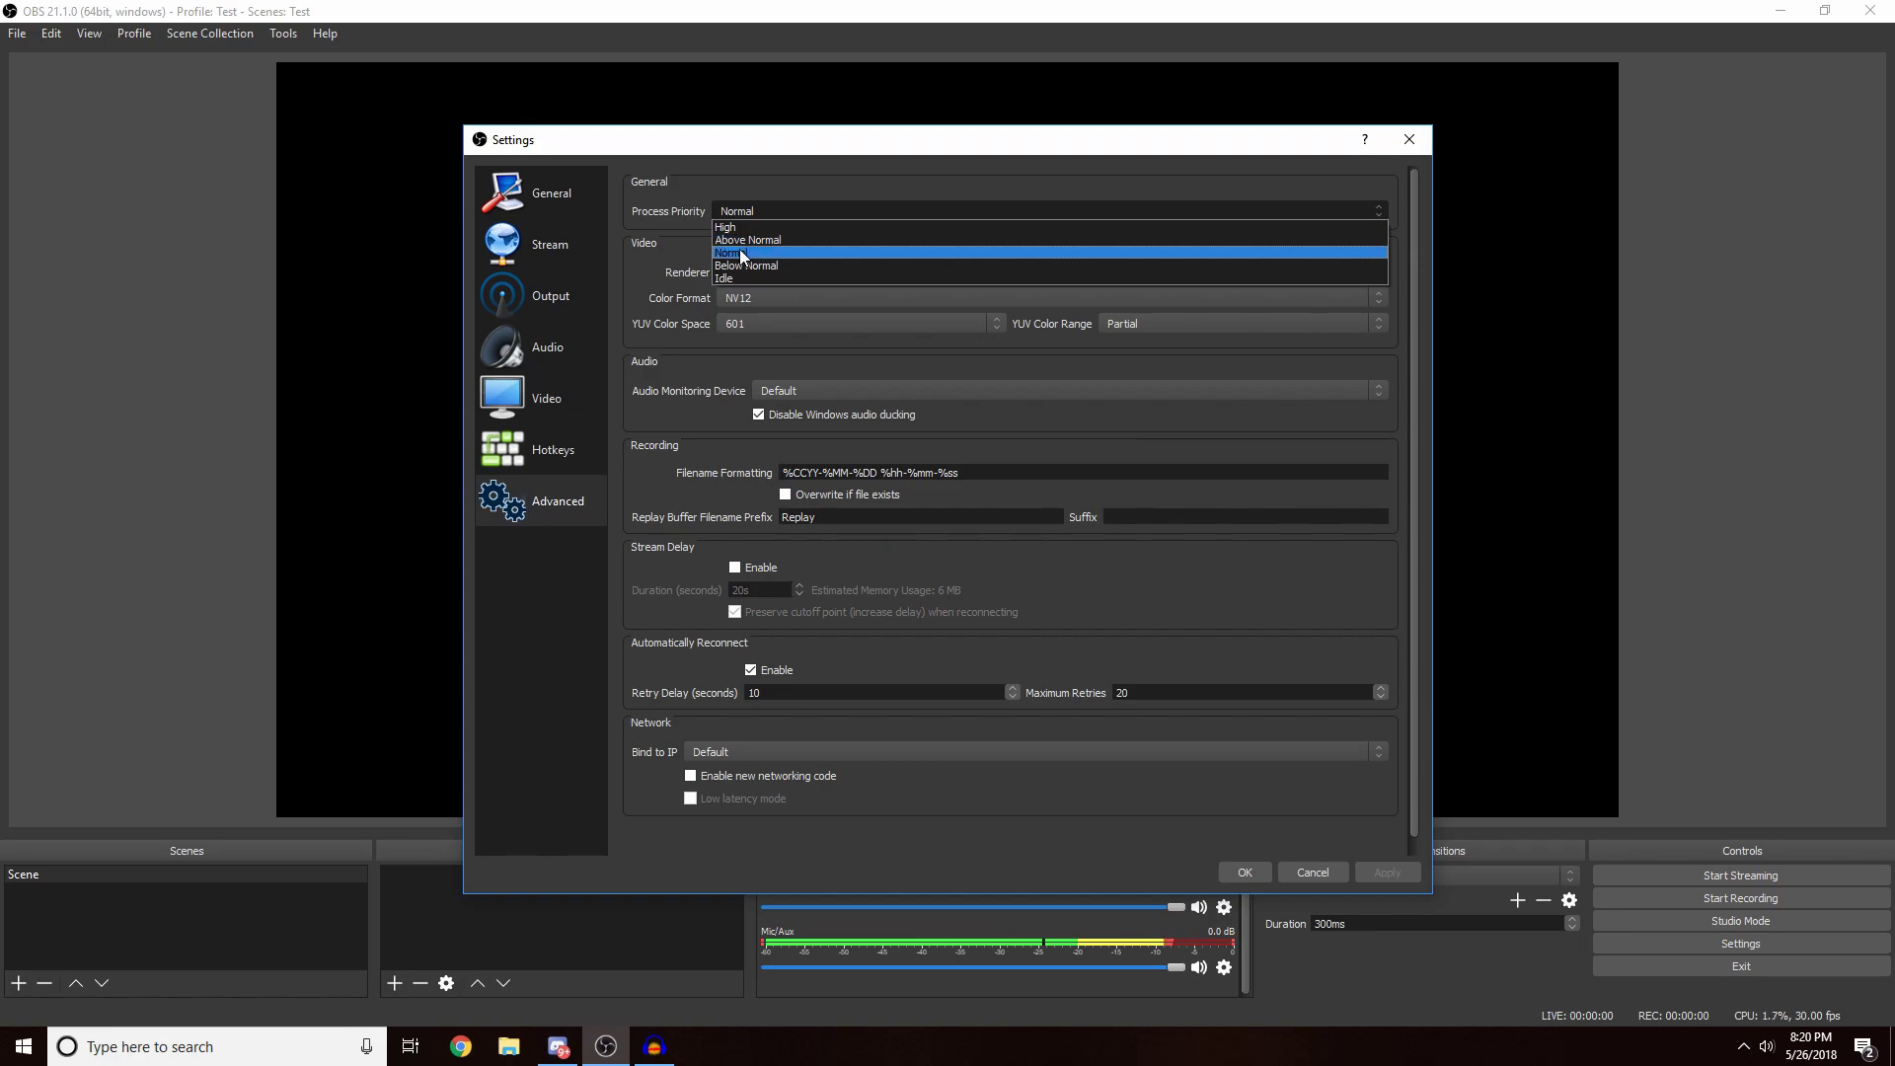
left_click(738, 252)
left_click(773, 219)
left_click(774, 221)
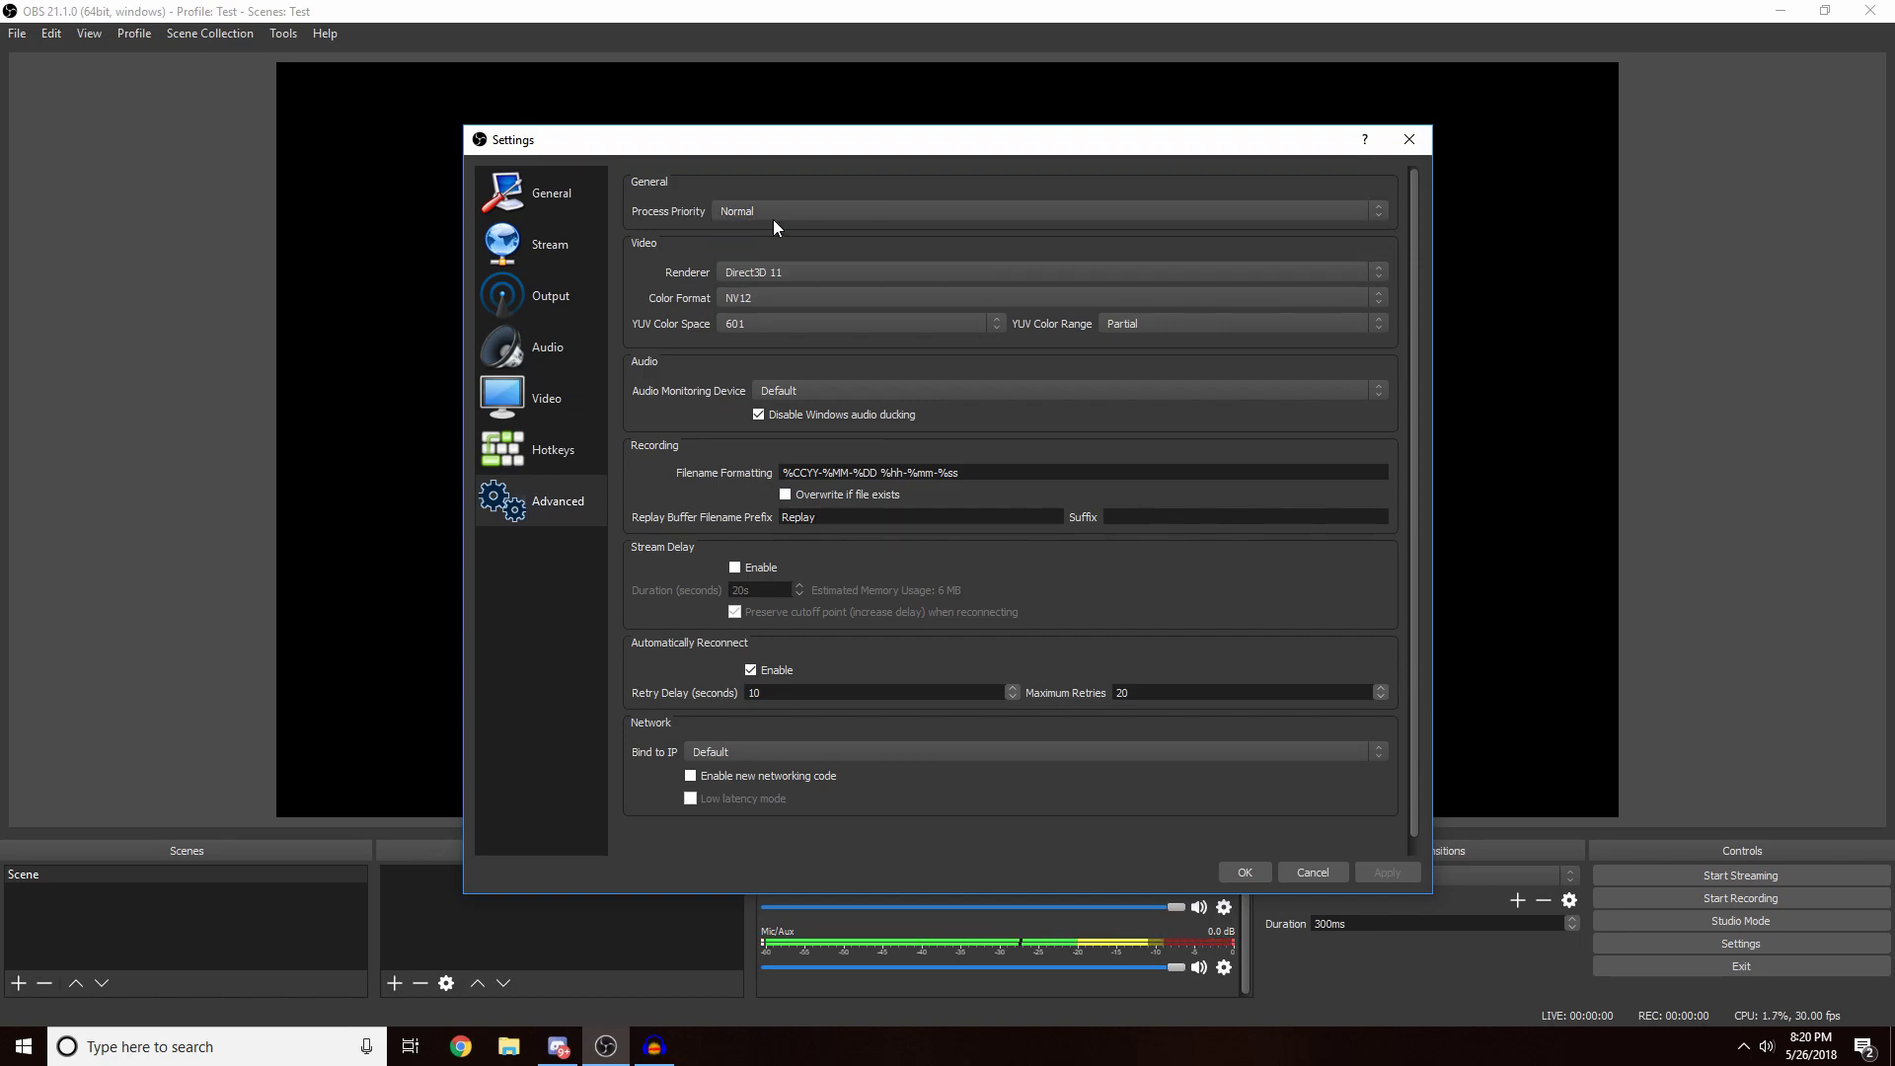
left_click(839, 210)
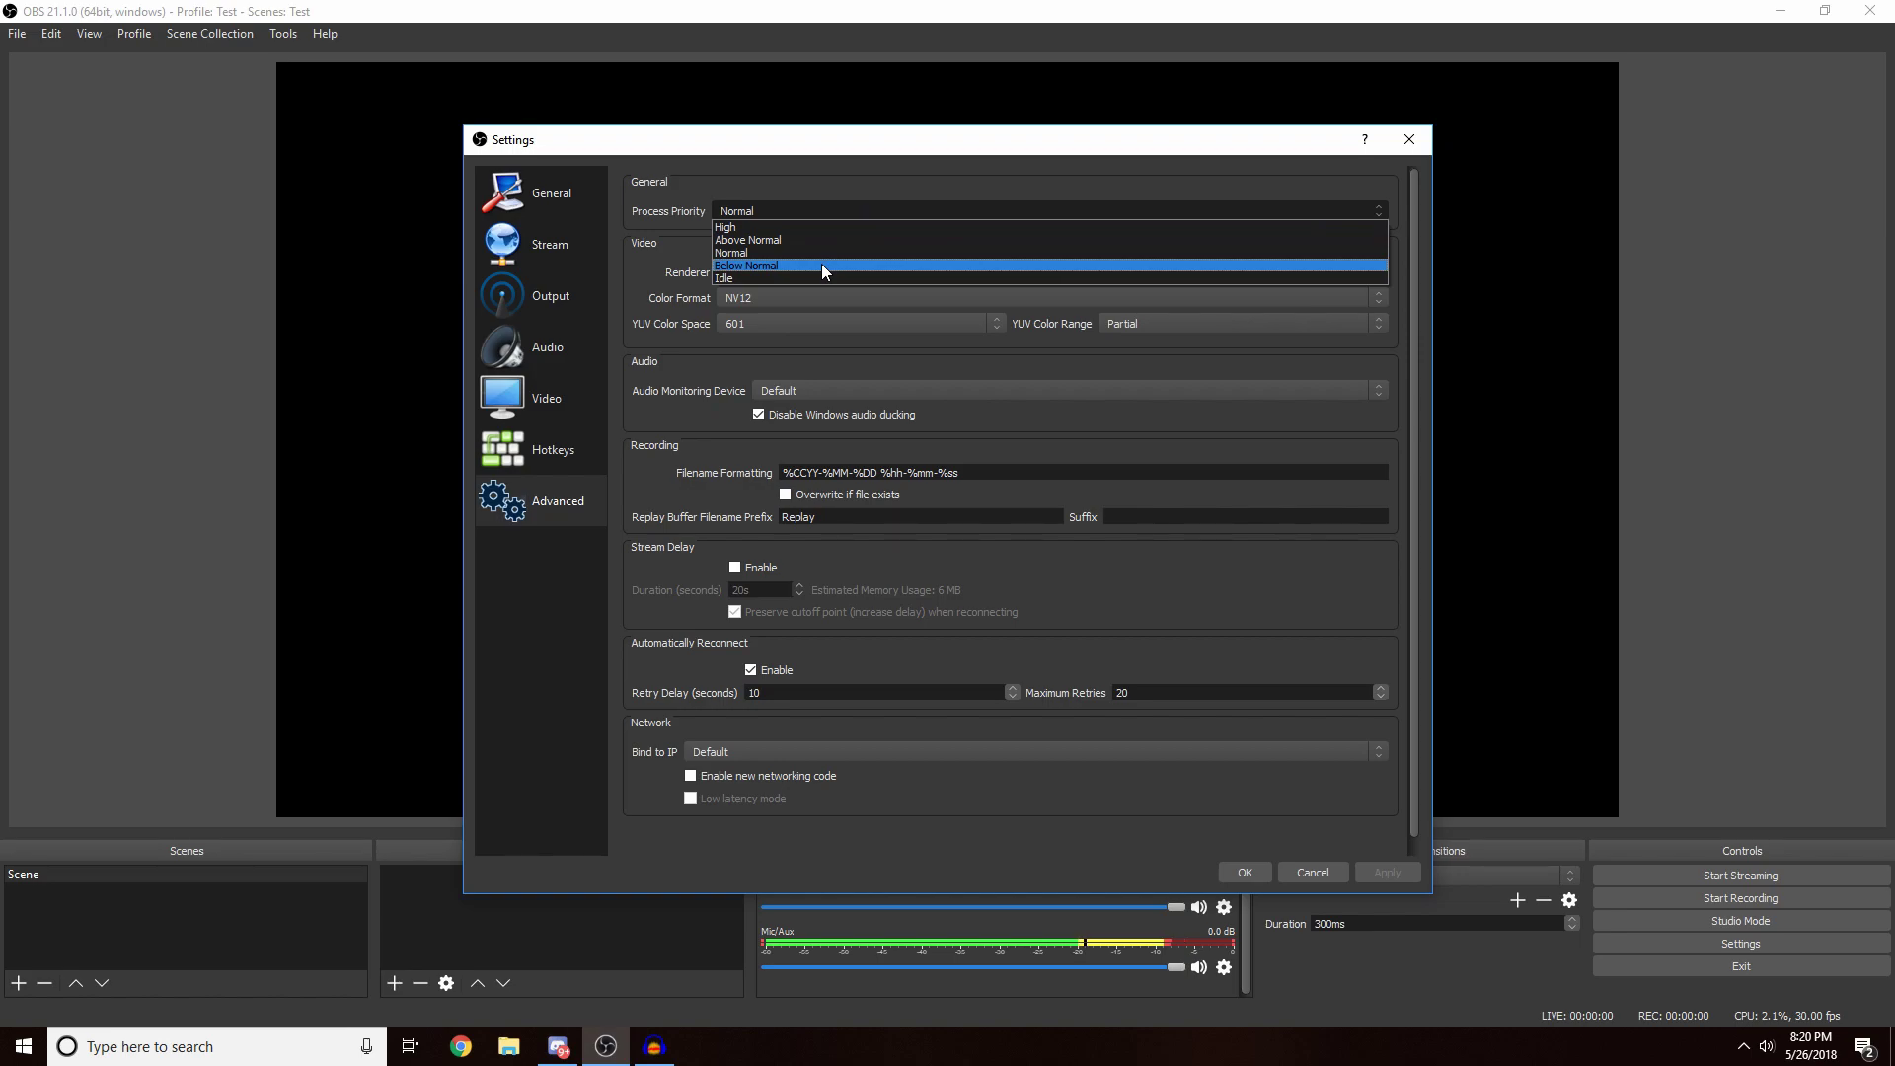
left_click(770, 253)
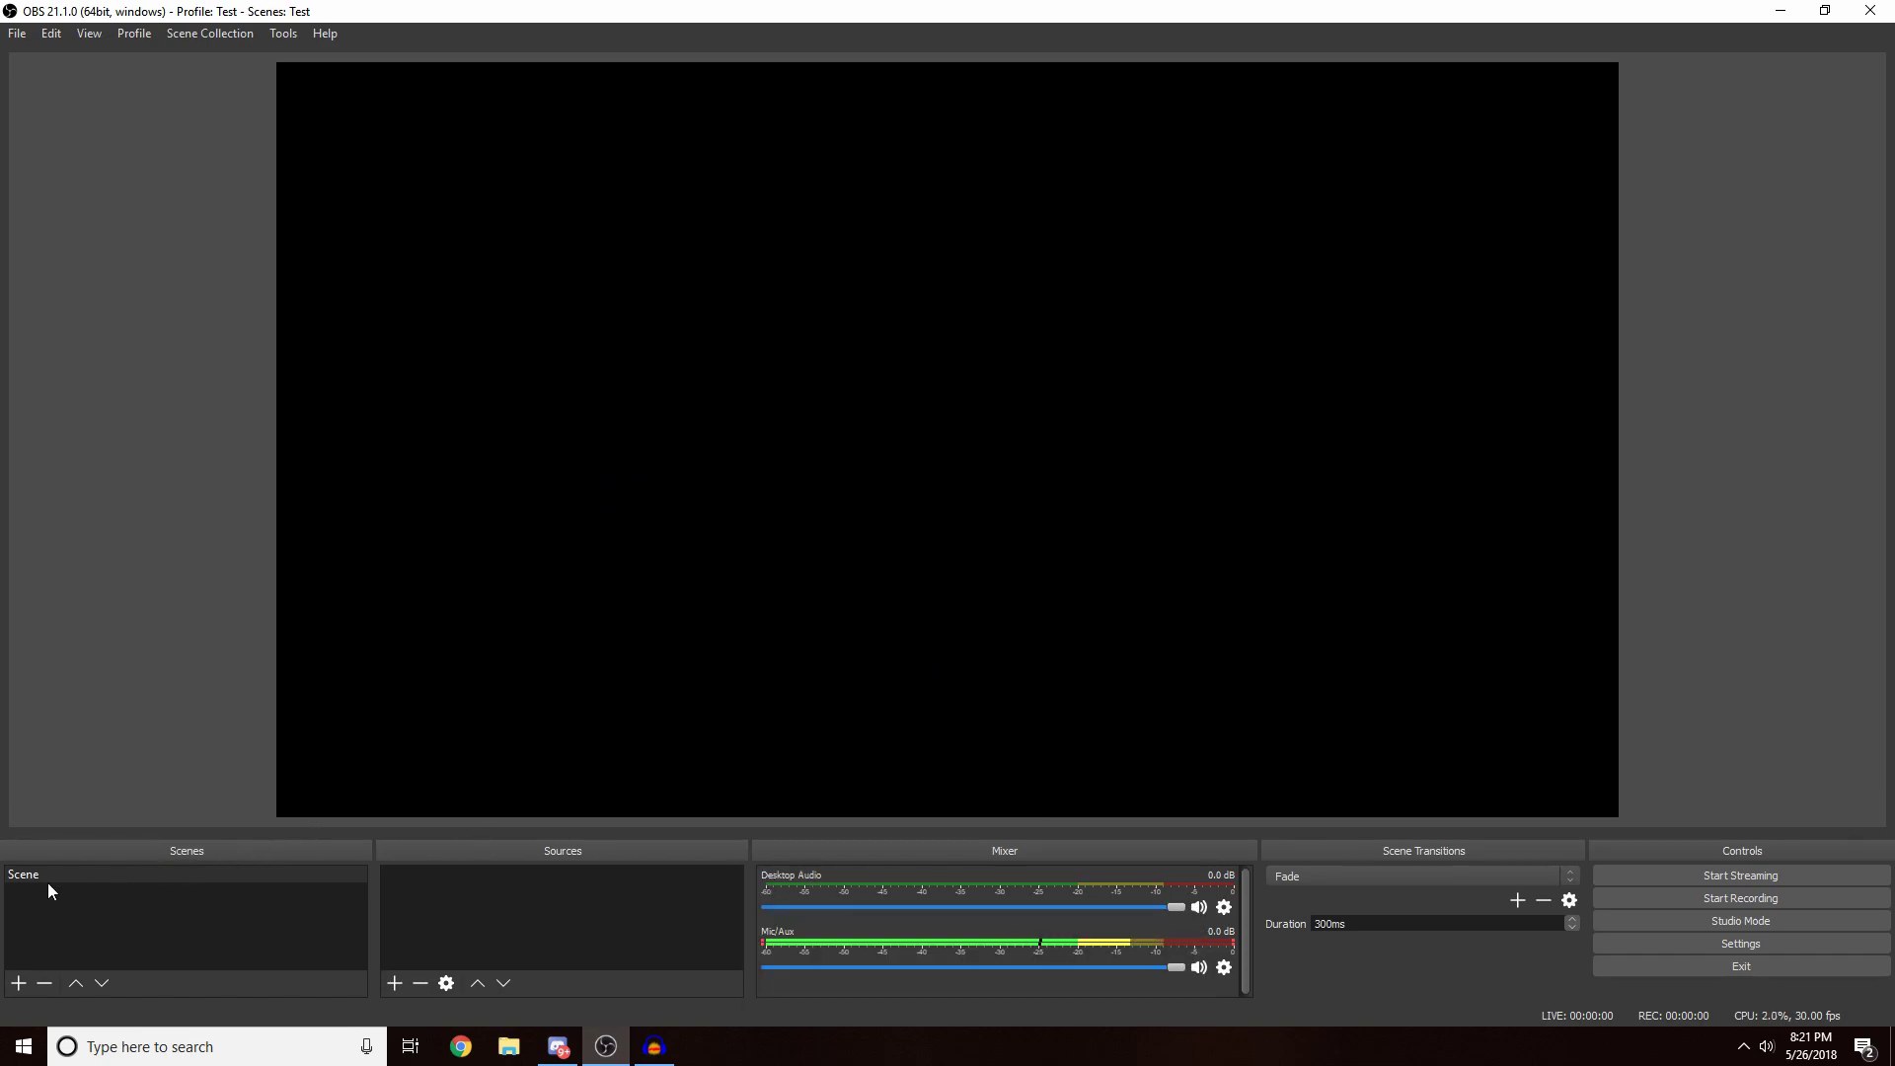
Rename the scene 'Scene' to 'Stream'
right_click(105, 872)
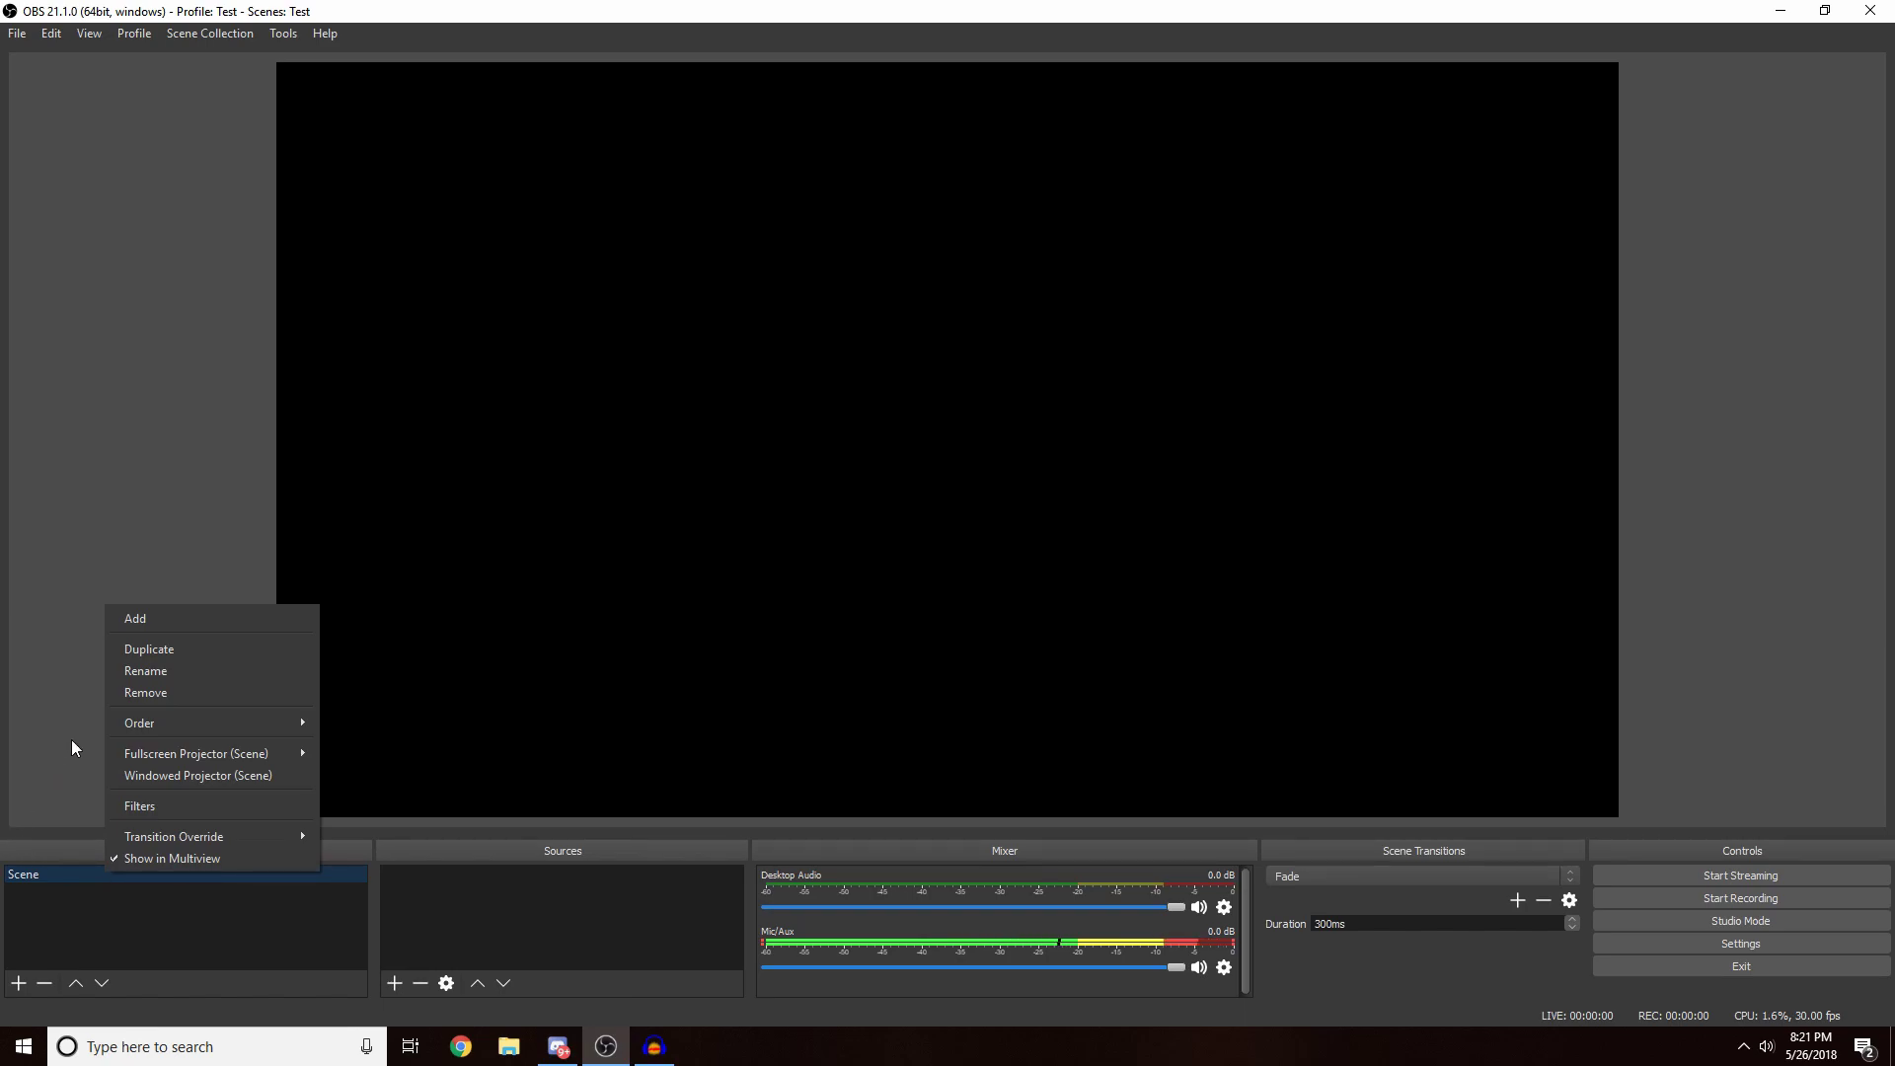
left_click(195, 670)
type("S")
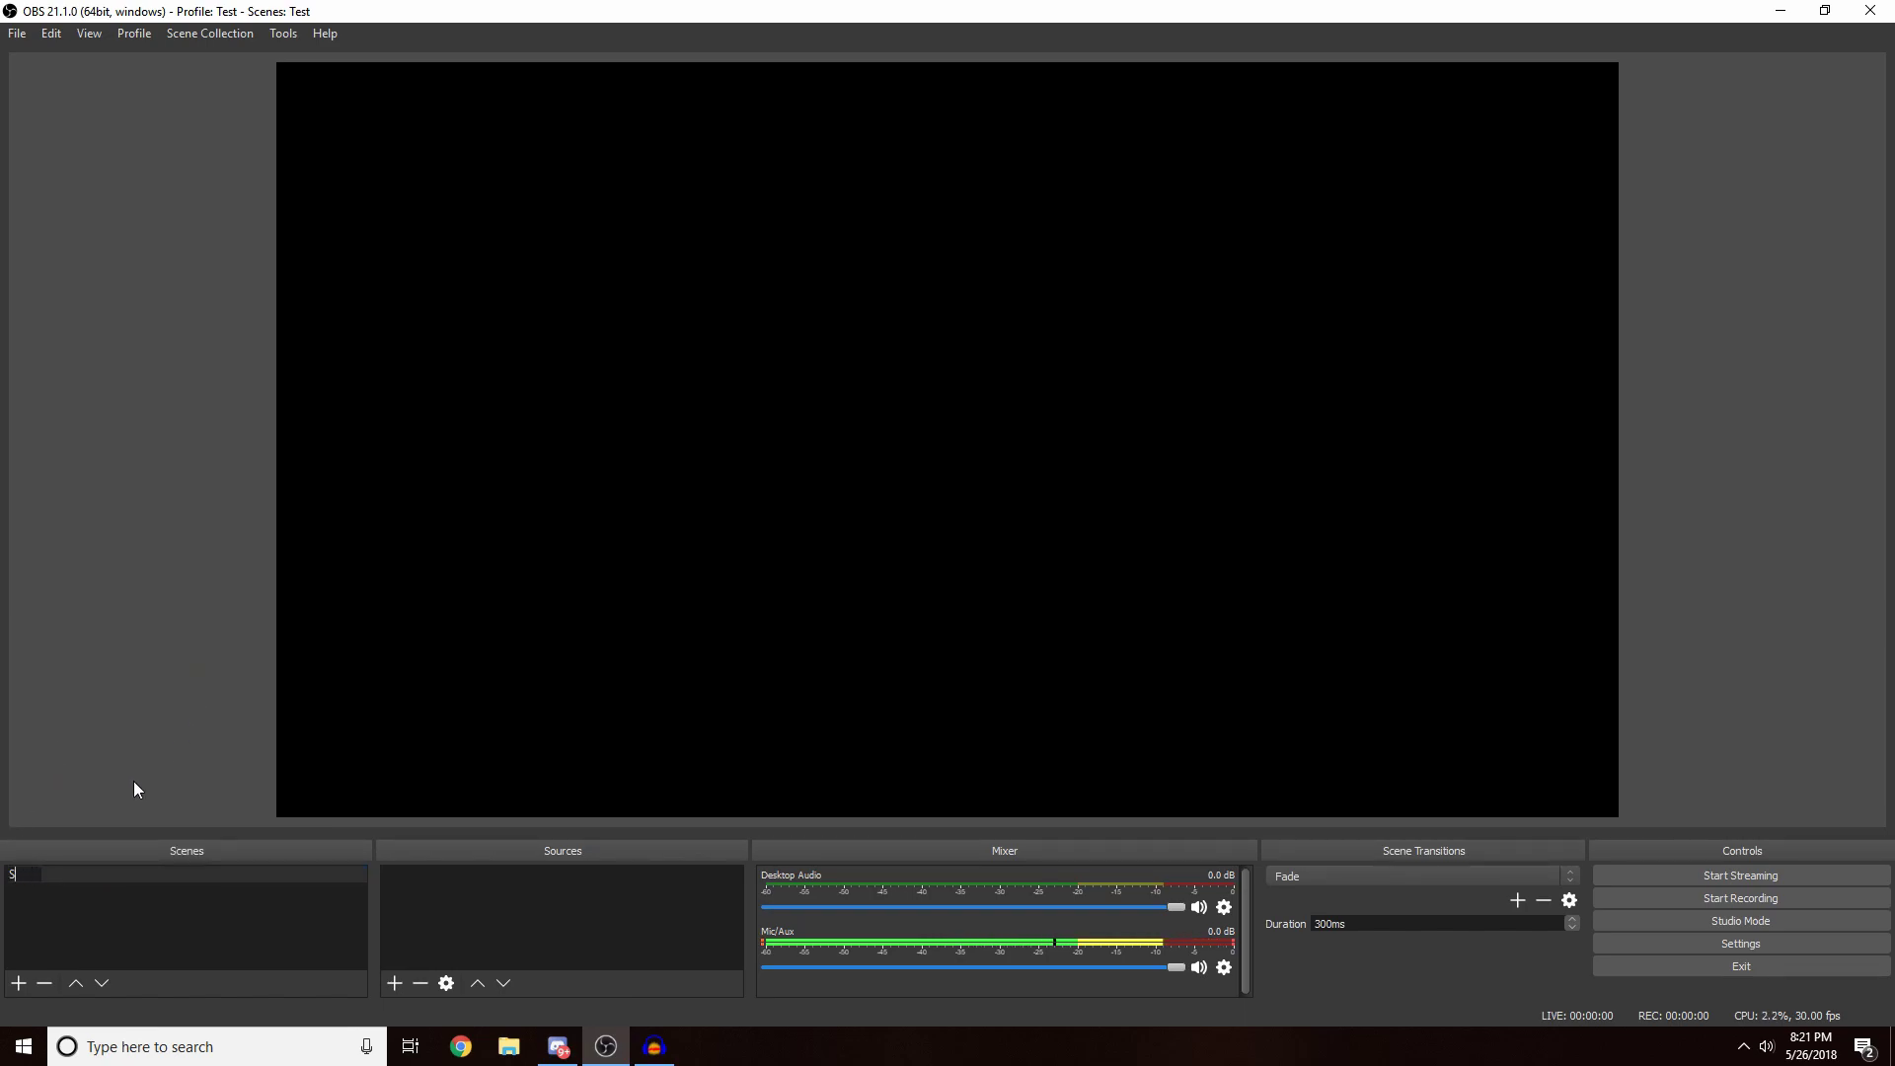
type("tream")
key("Return")
left_click(574, 956)
Add a Video Capture Device source named 'Webcam' using the Elgato Game Capture HD device
right_click(525, 904)
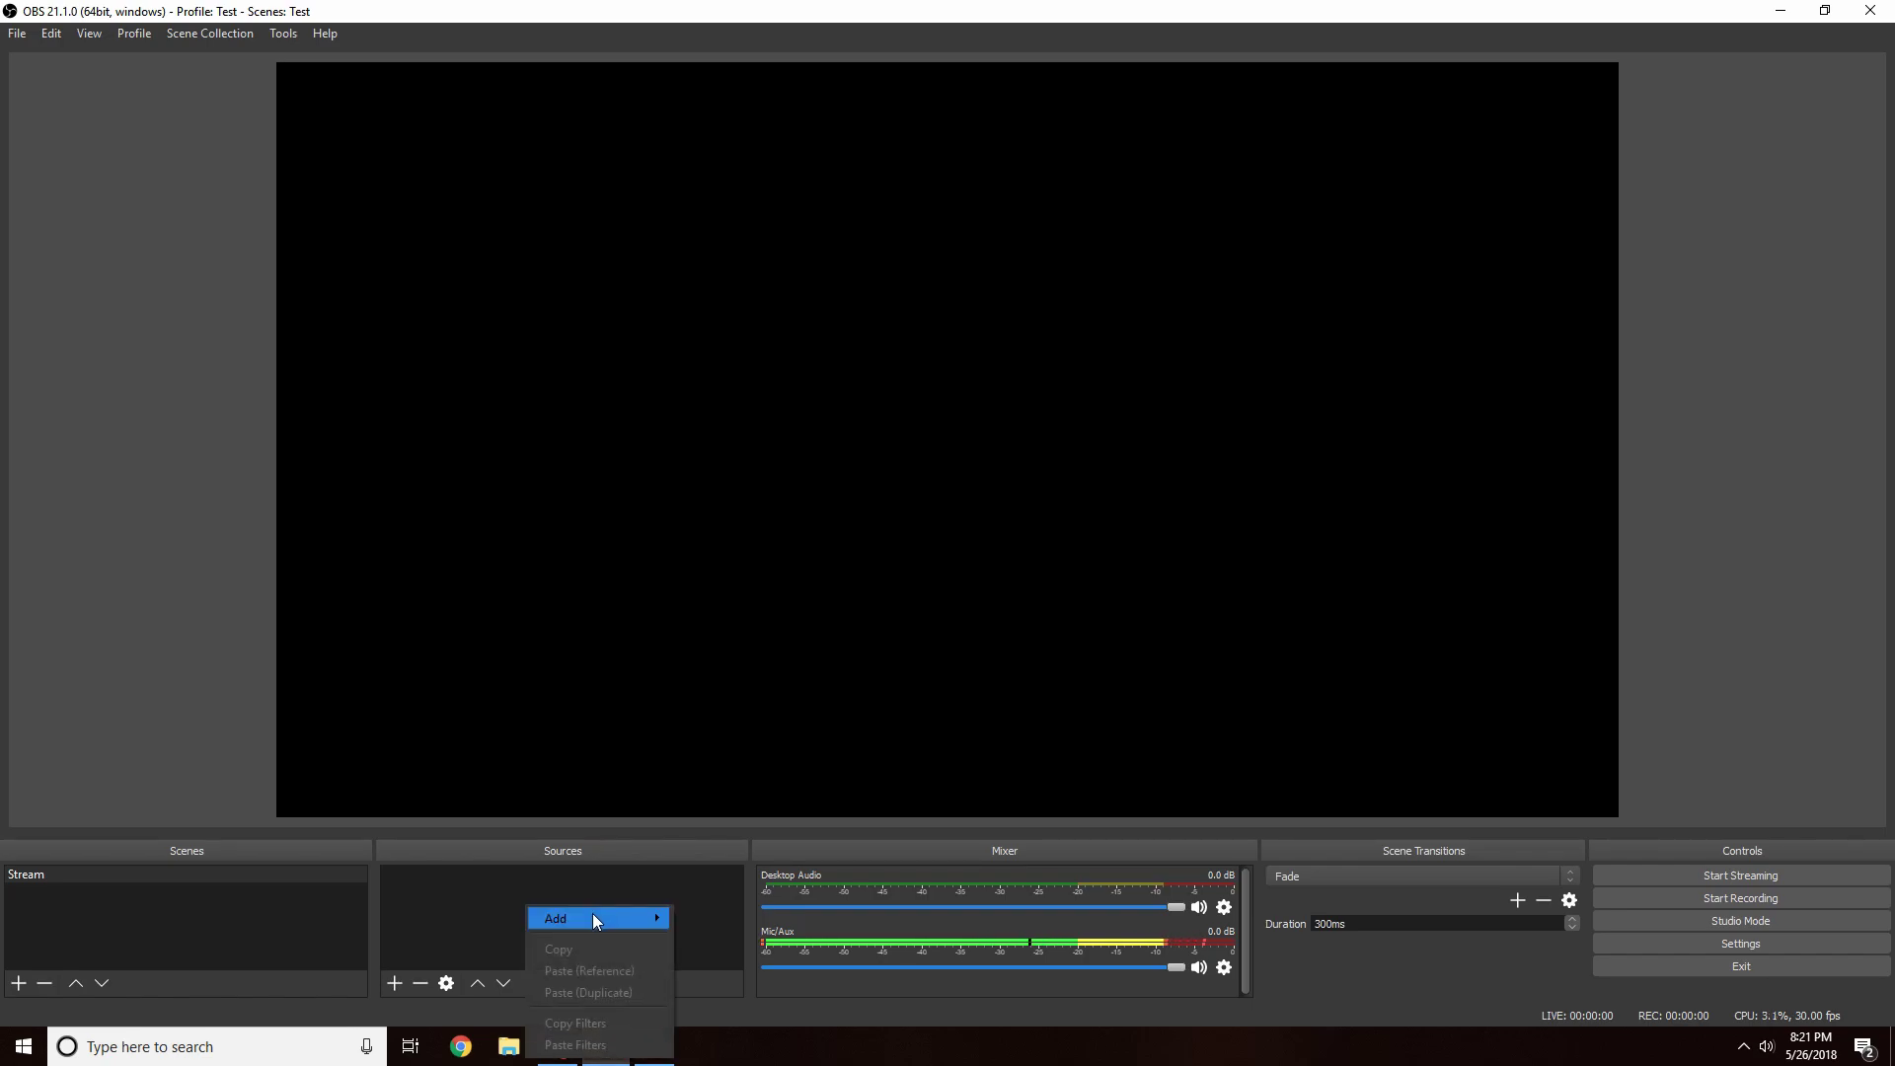
mouse_move(612, 916)
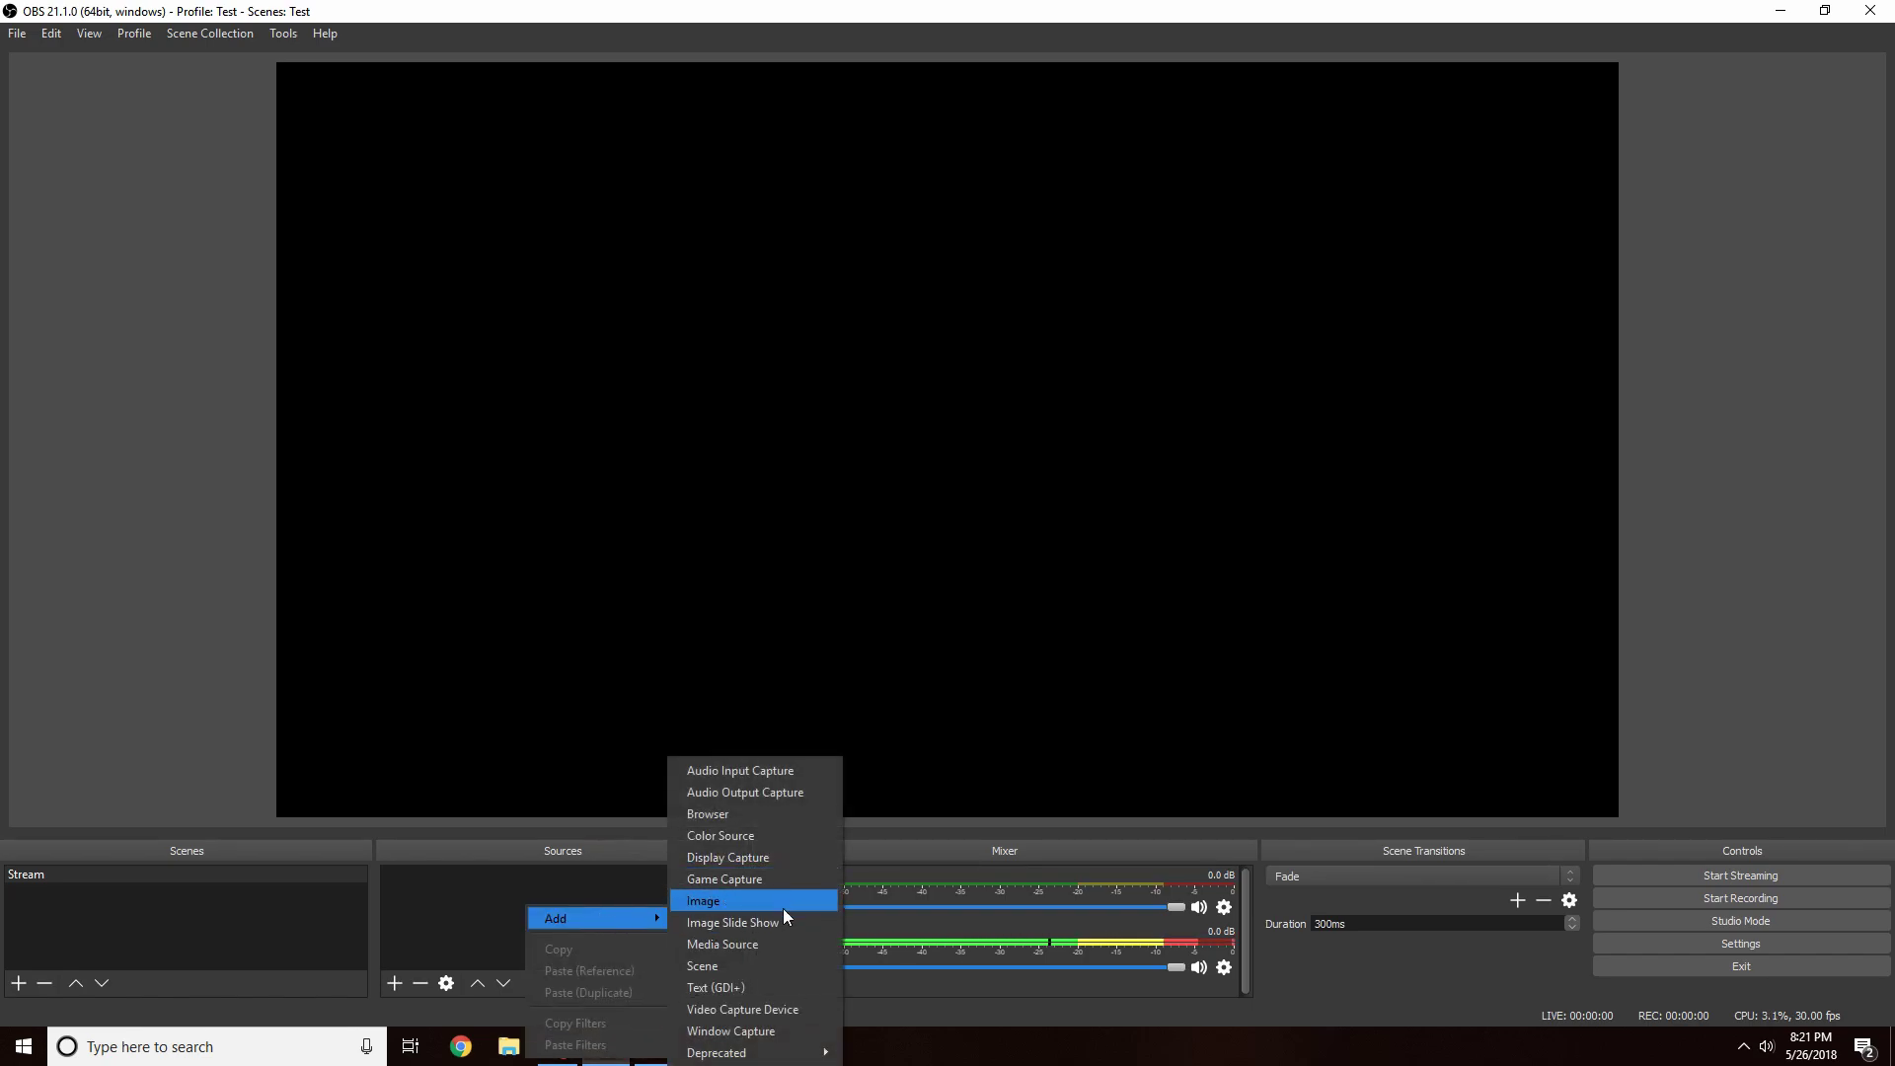
left_click(731, 1004)
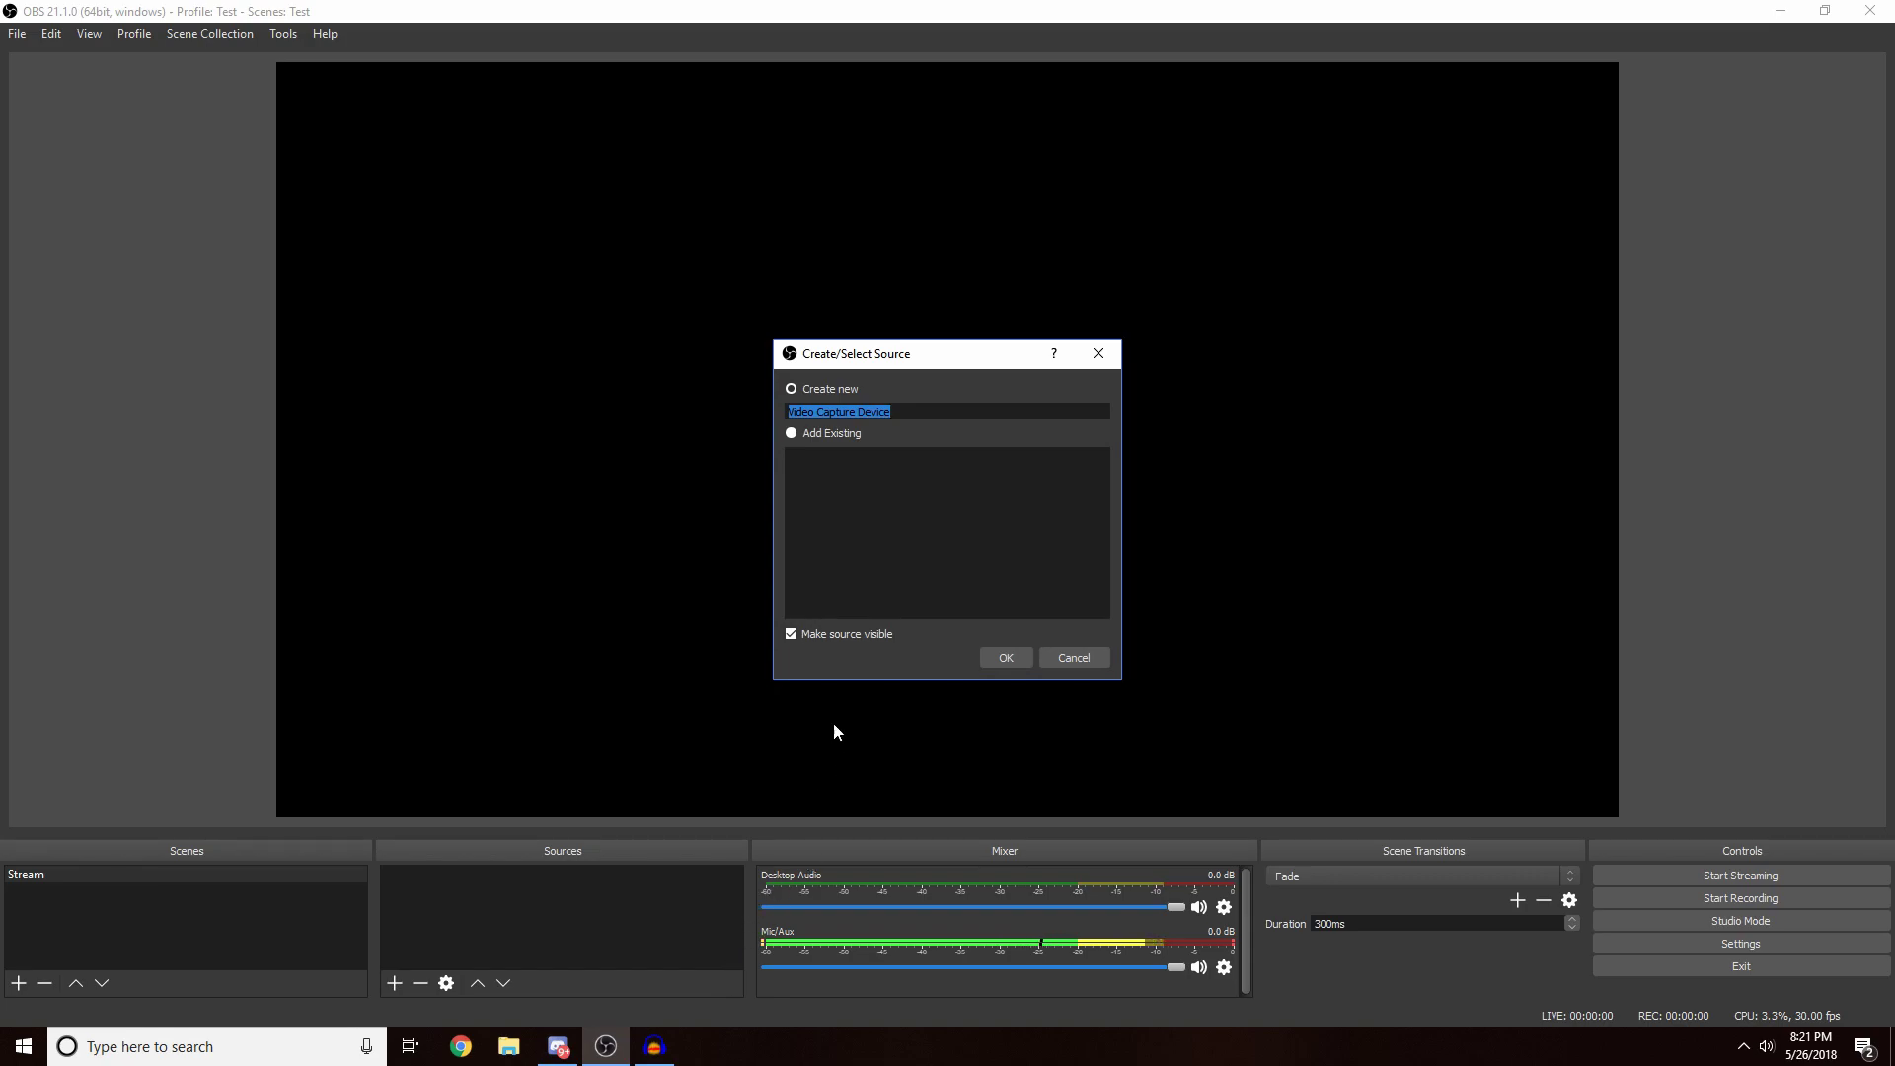
type("Webcam")
key("Return")
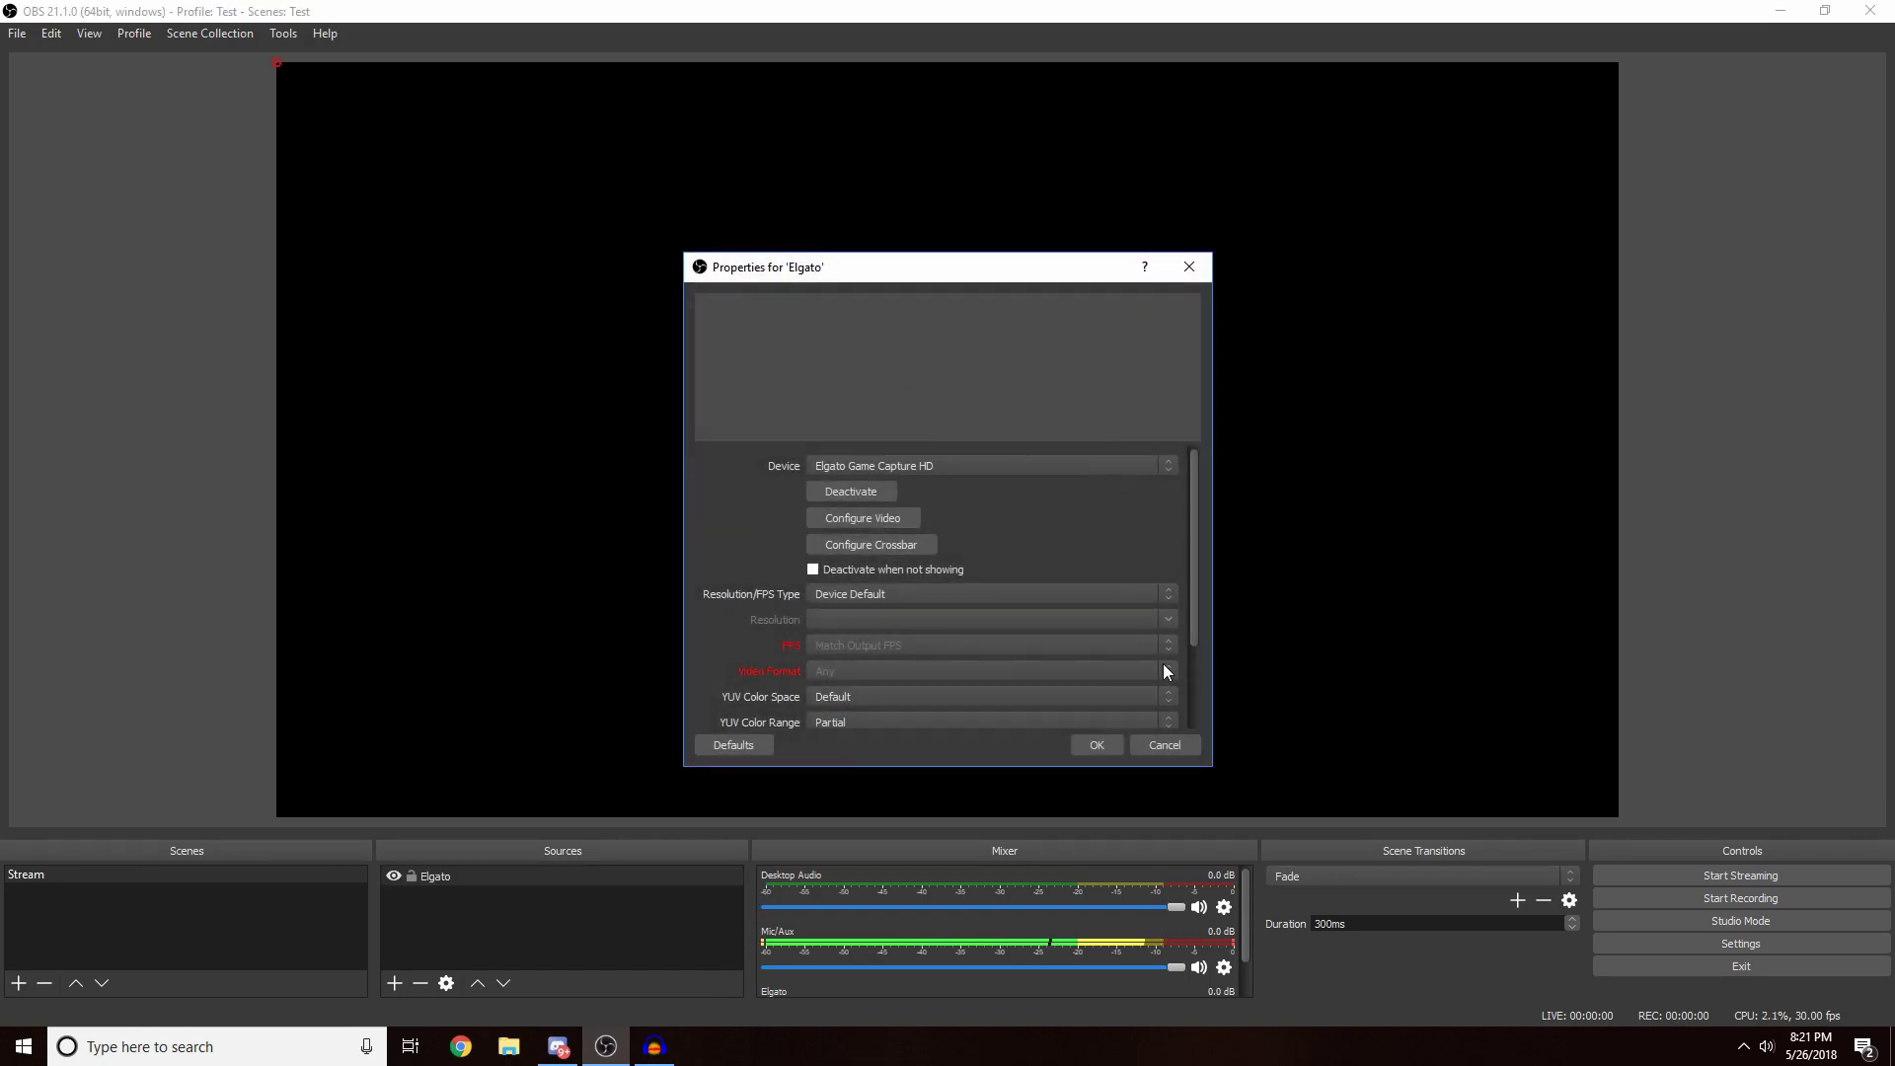
left_click(1098, 743)
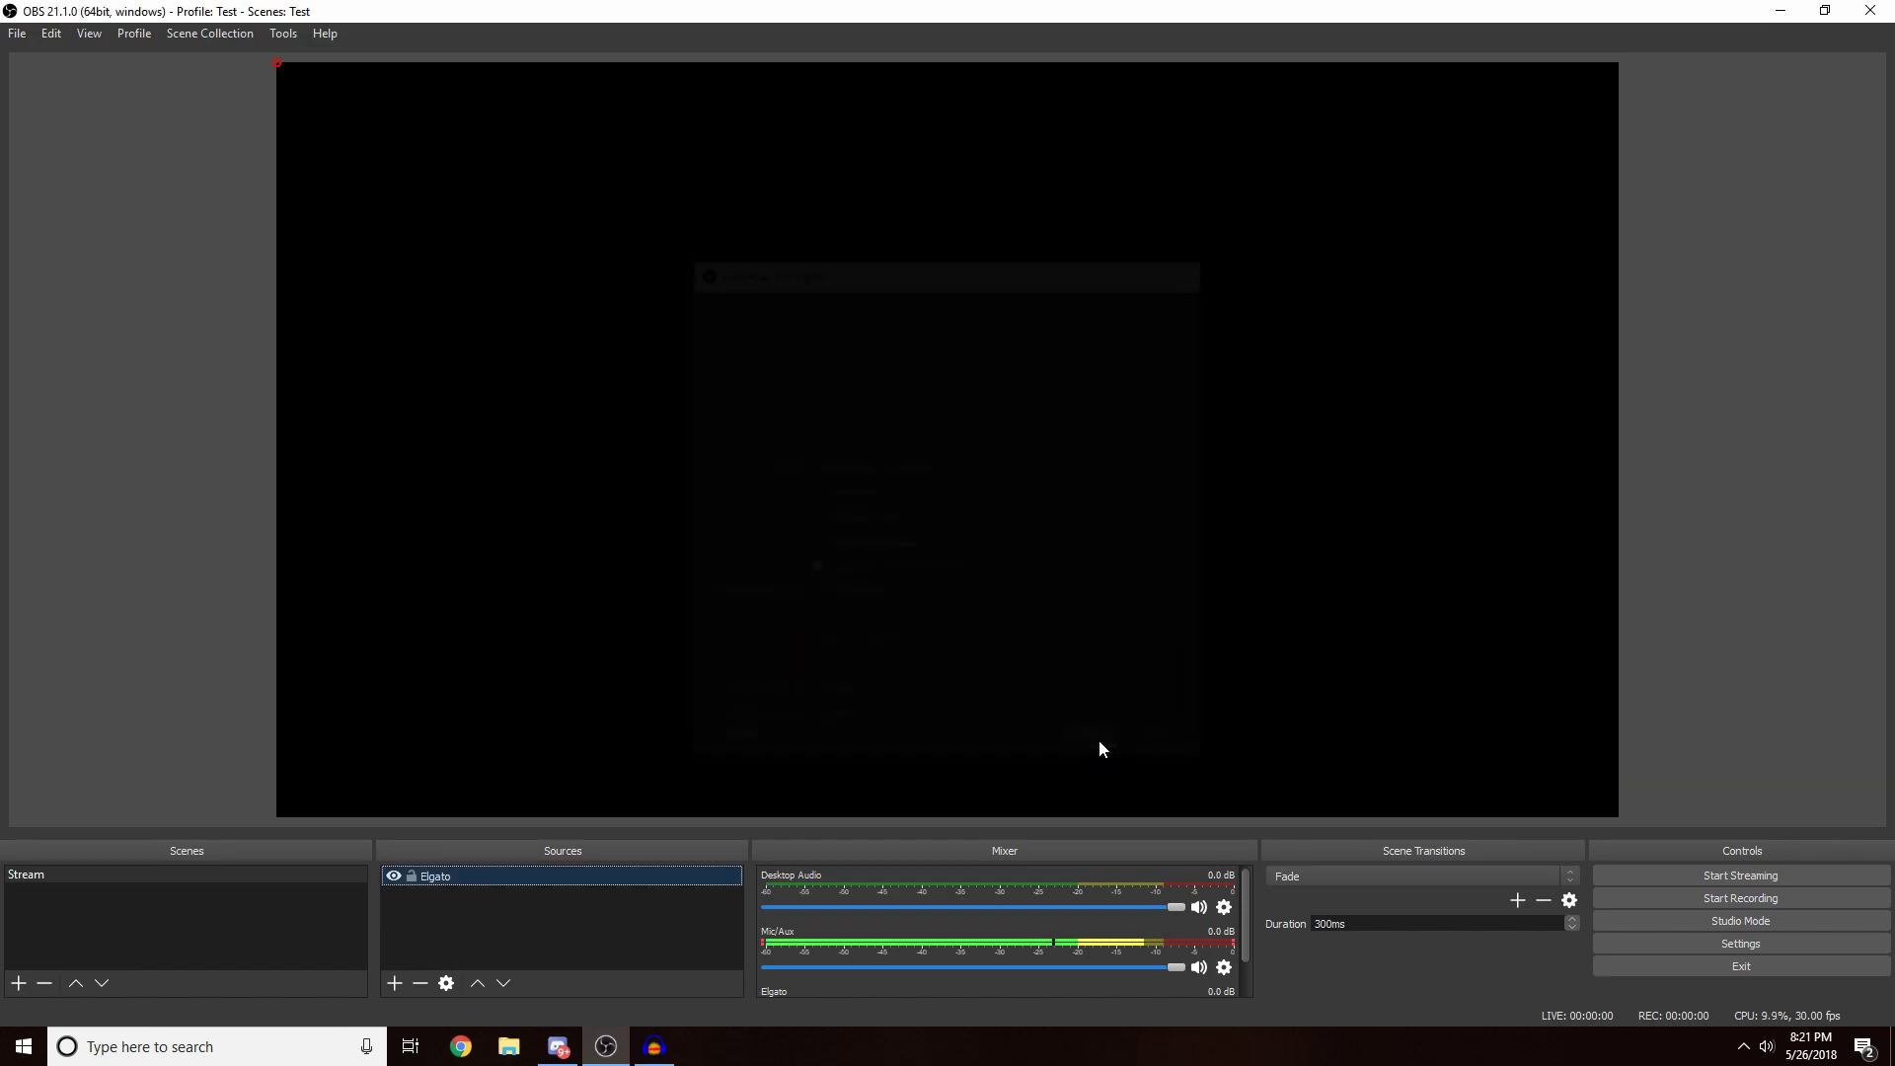
left_click(101, 609)
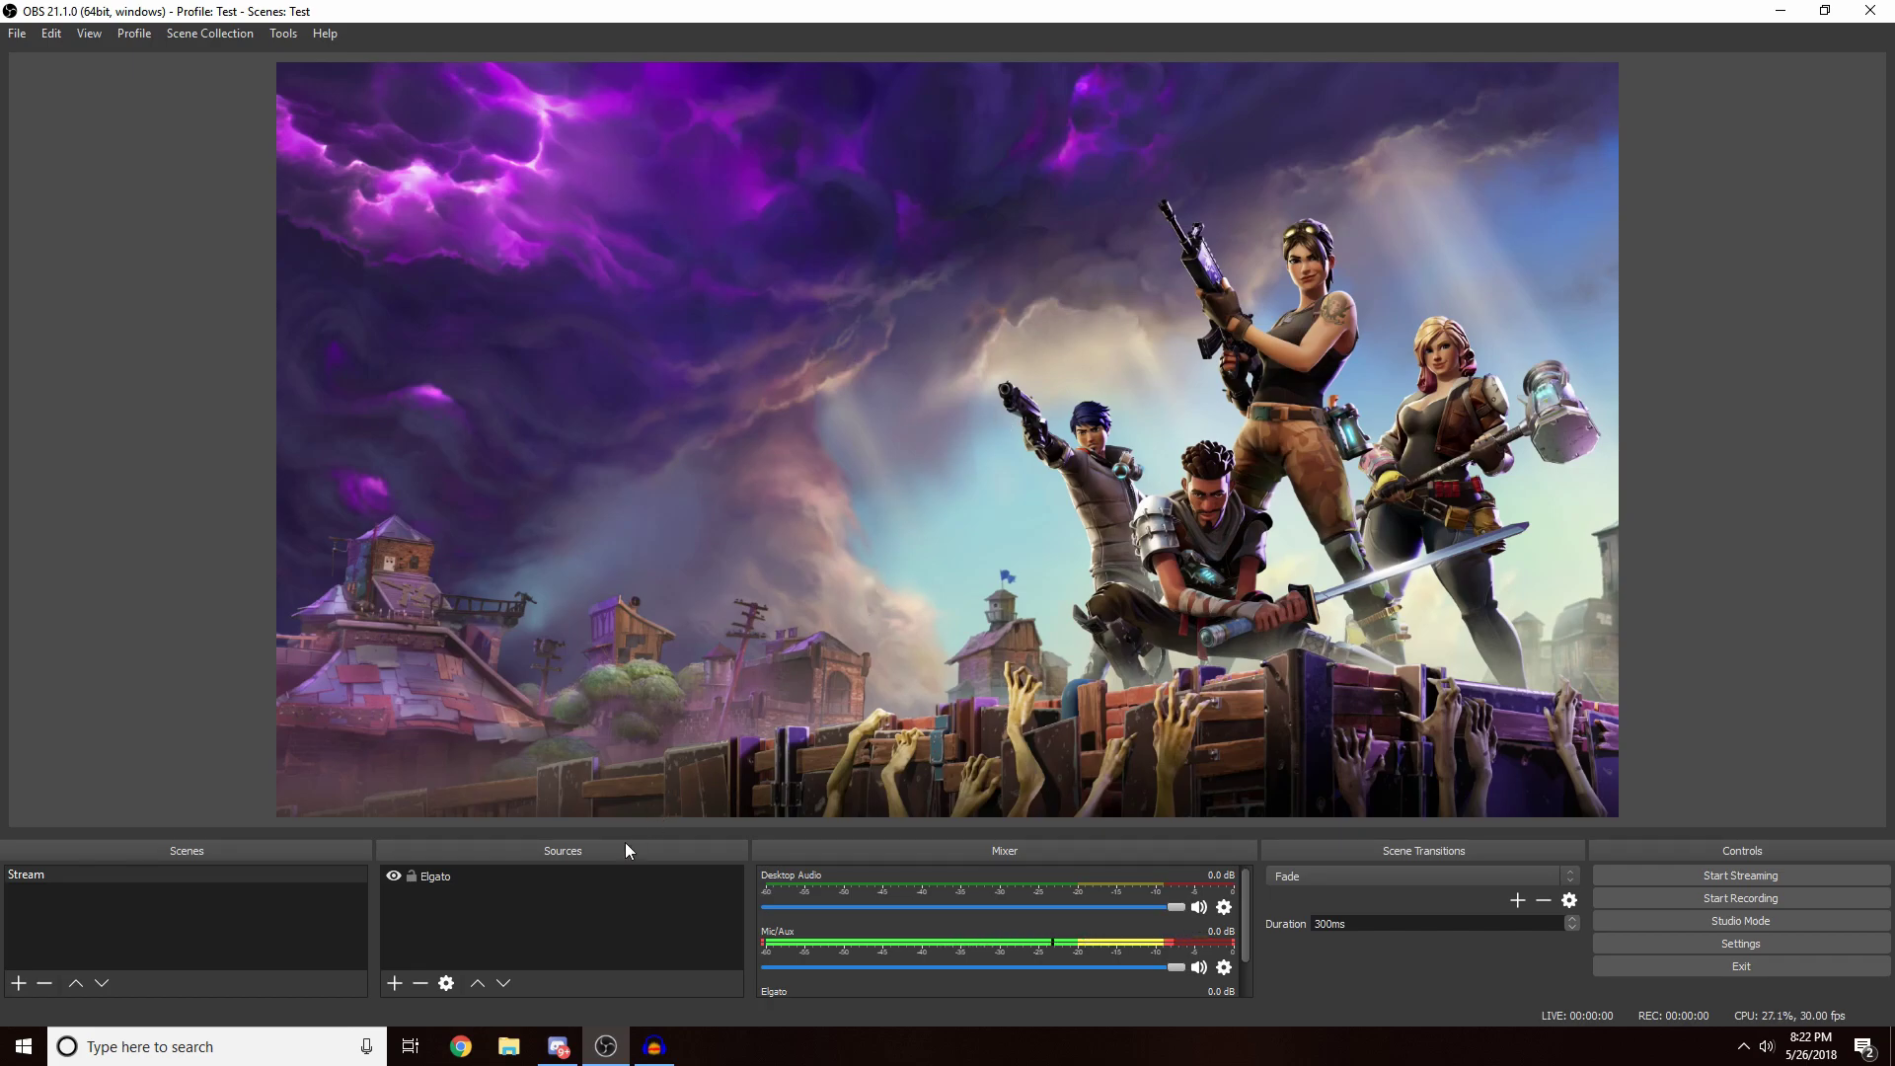
Add an image source named Overlay using Twitch Overlay.png and stretch it across the whole canvas
right_click(503, 928)
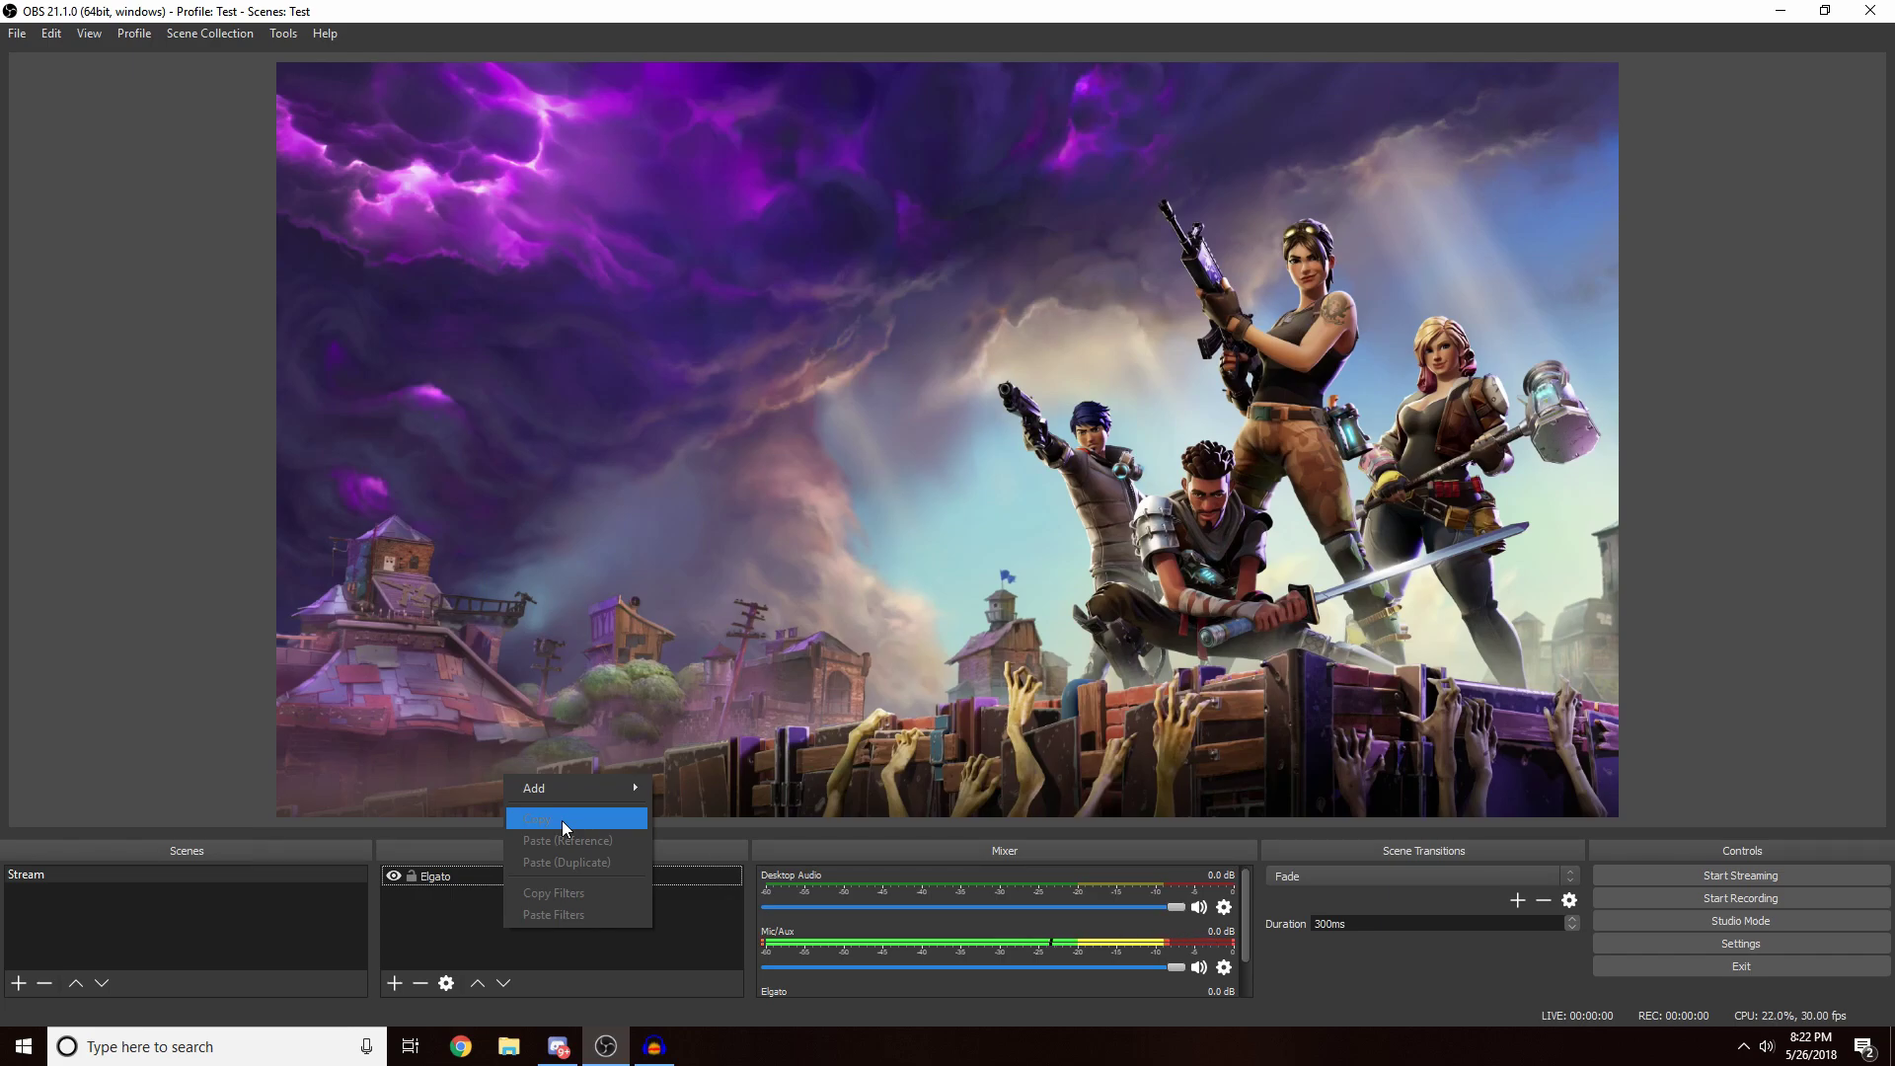
mouse_move(598, 794)
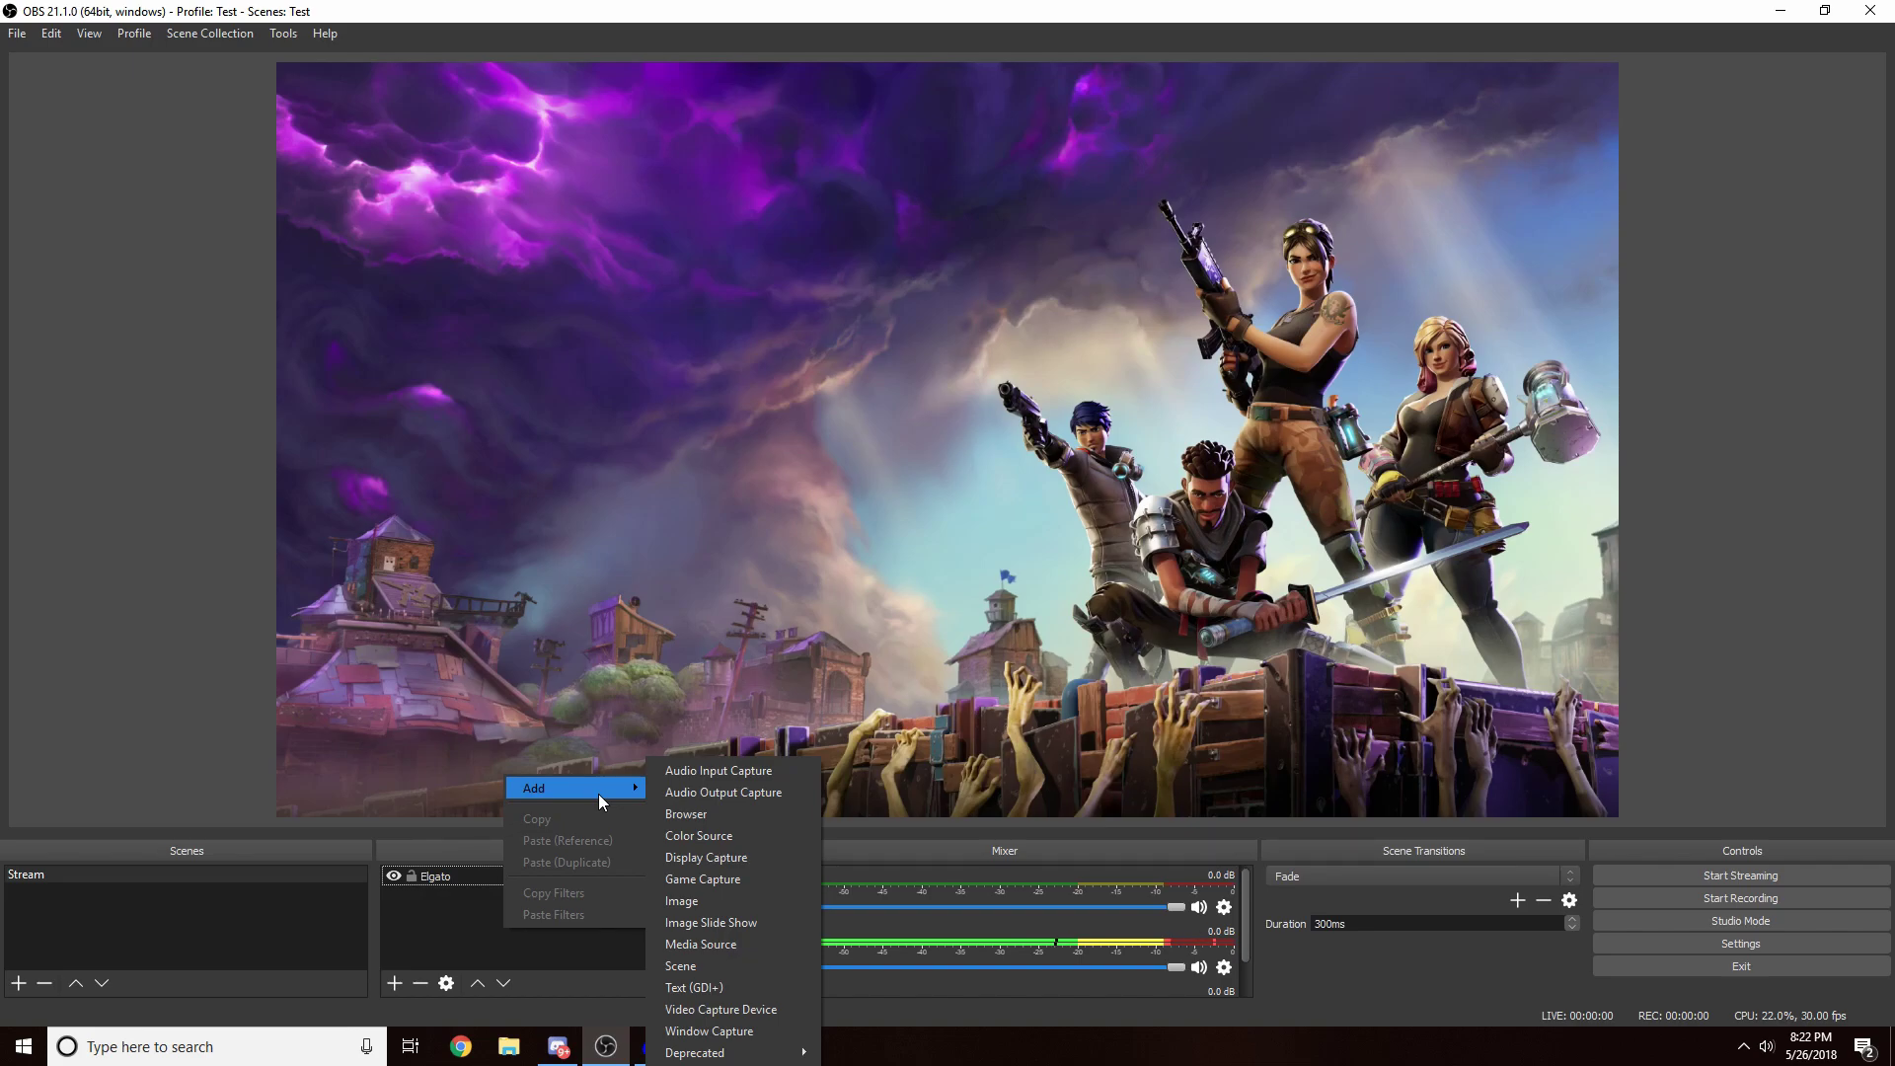
left_click(686, 906)
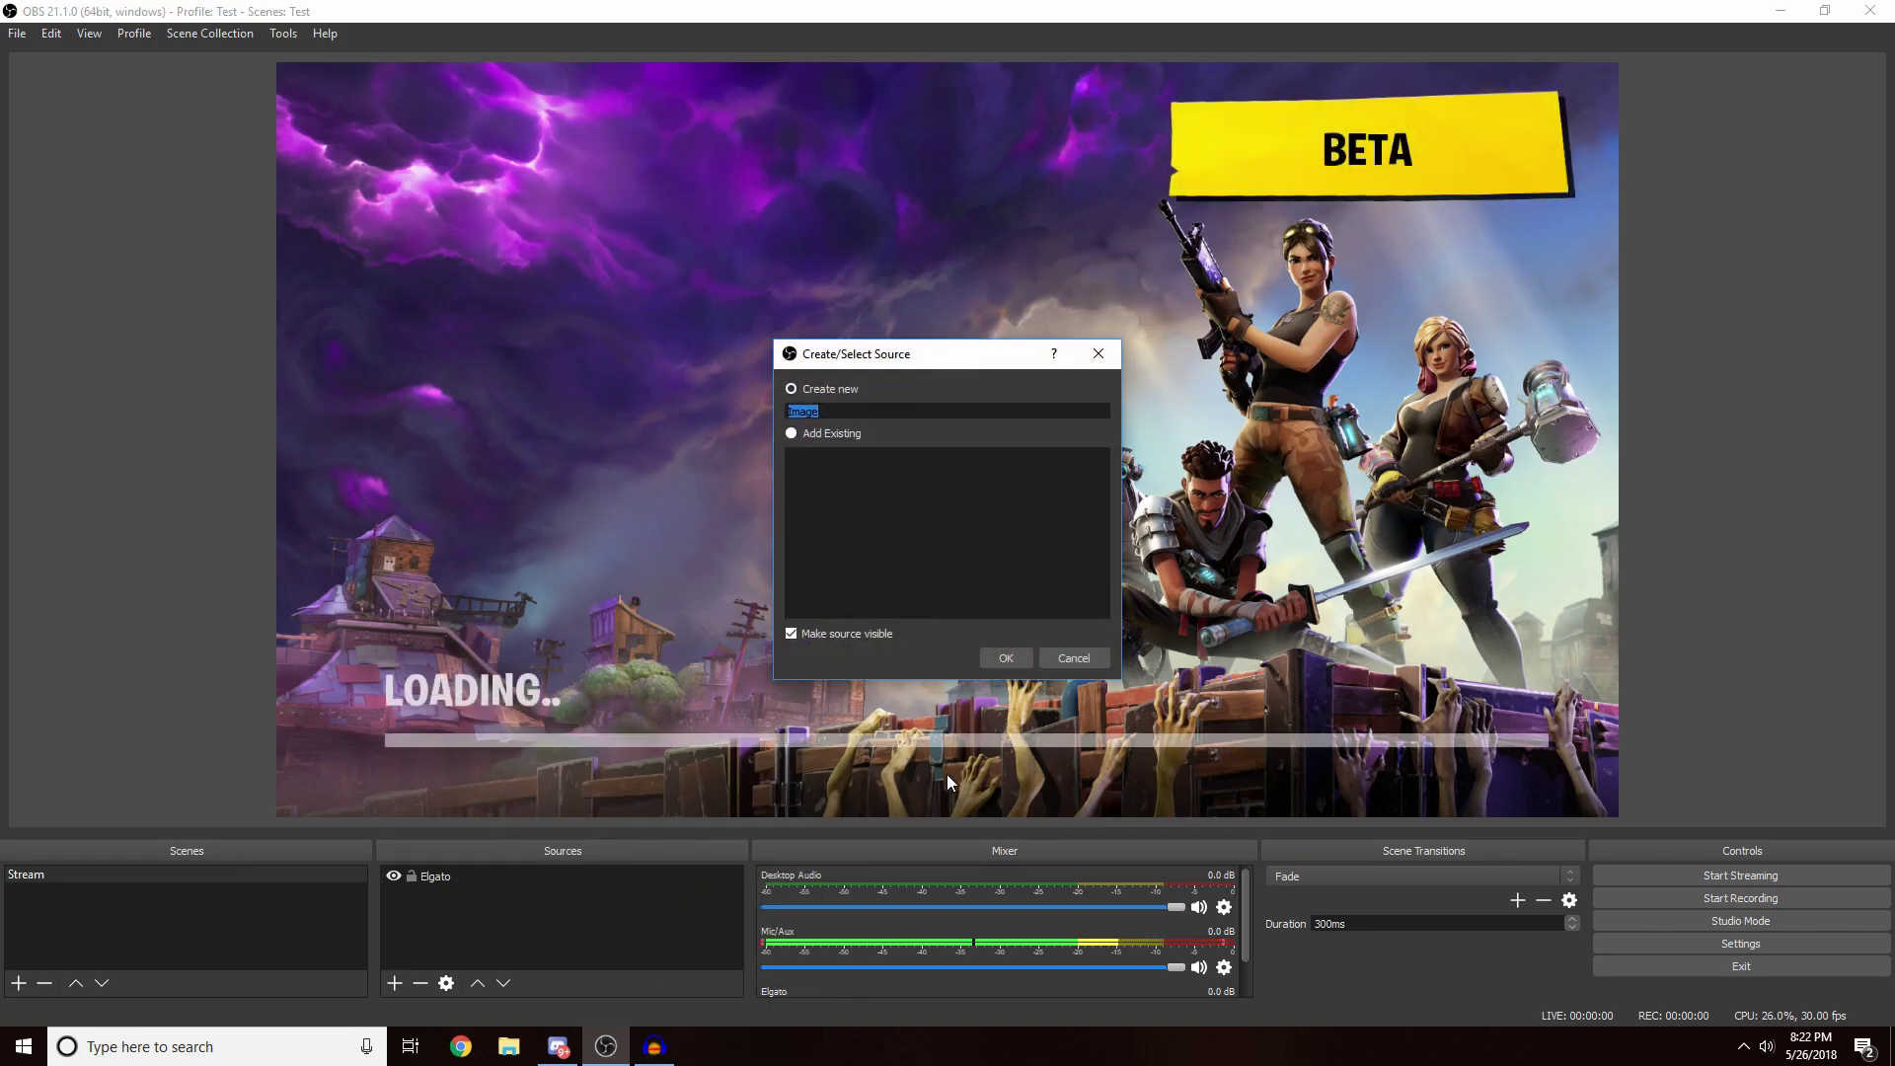
type("Overlay")
key("Return")
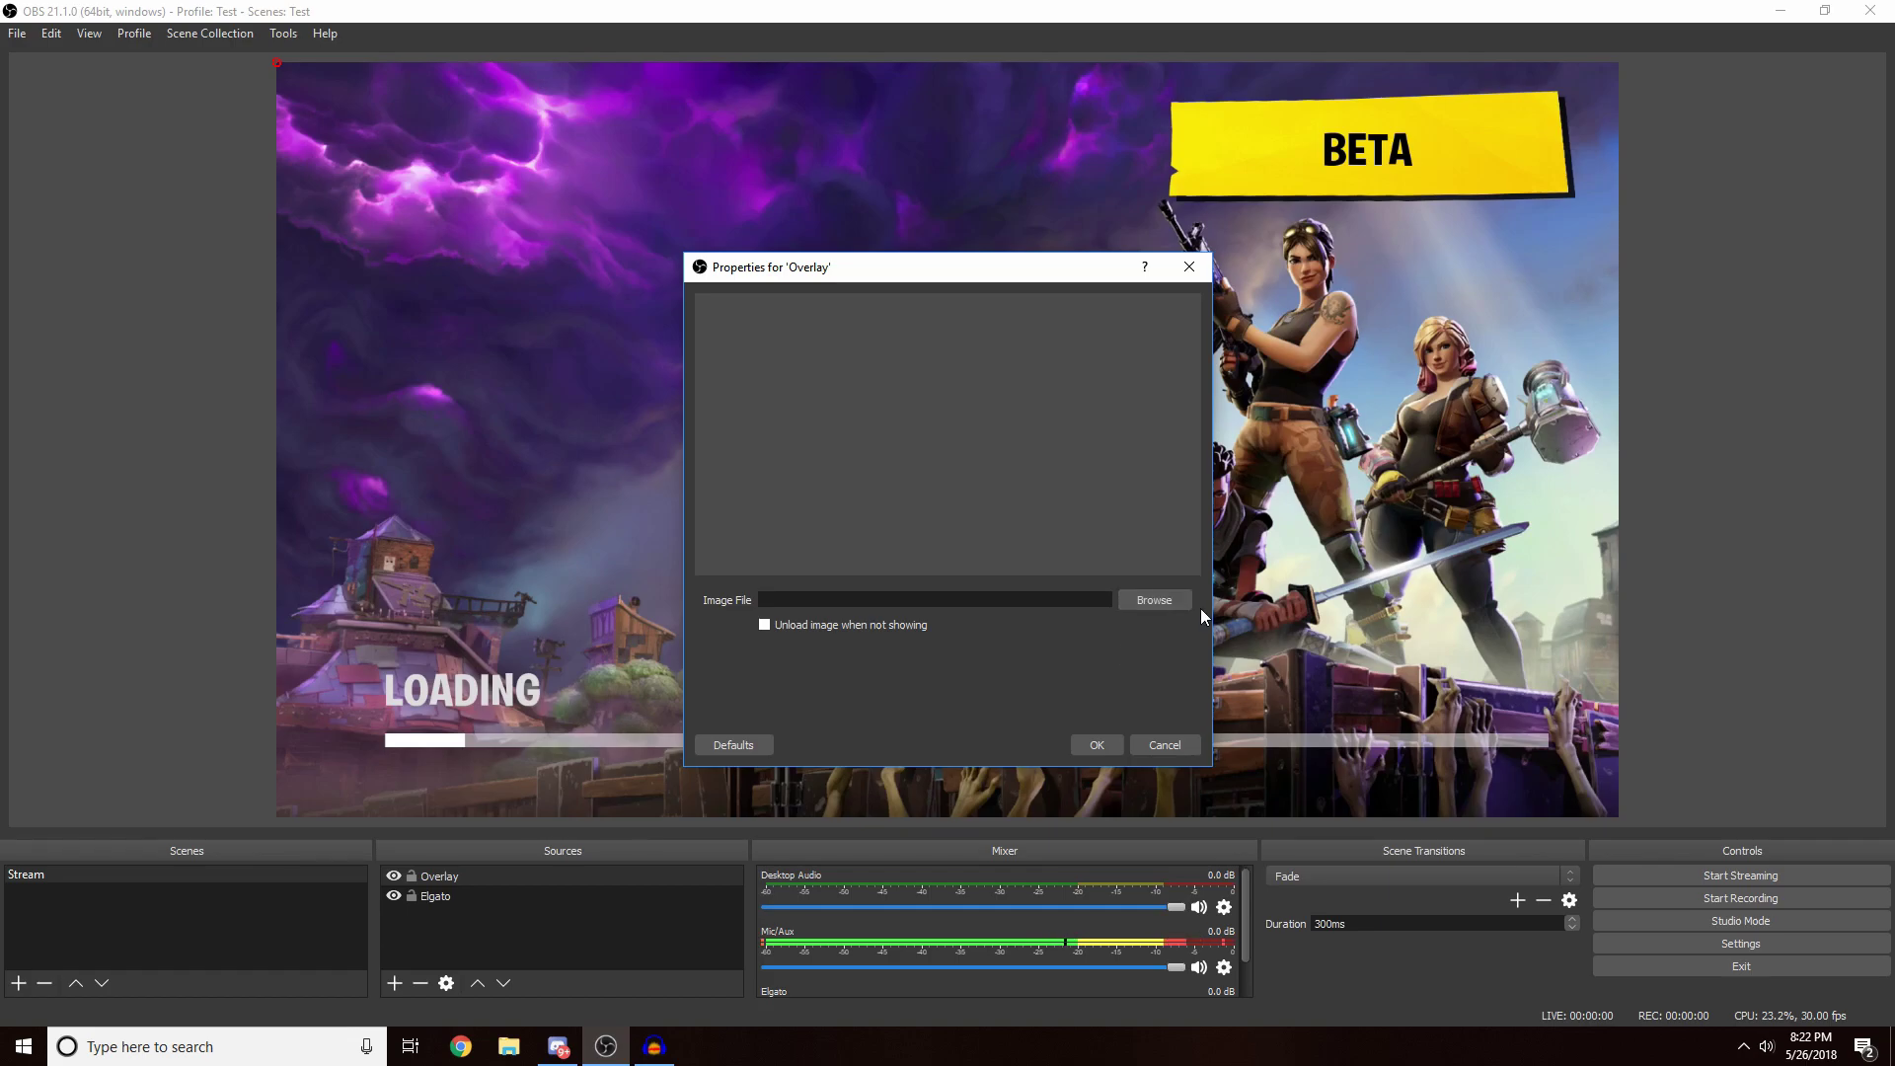
left_click(1155, 600)
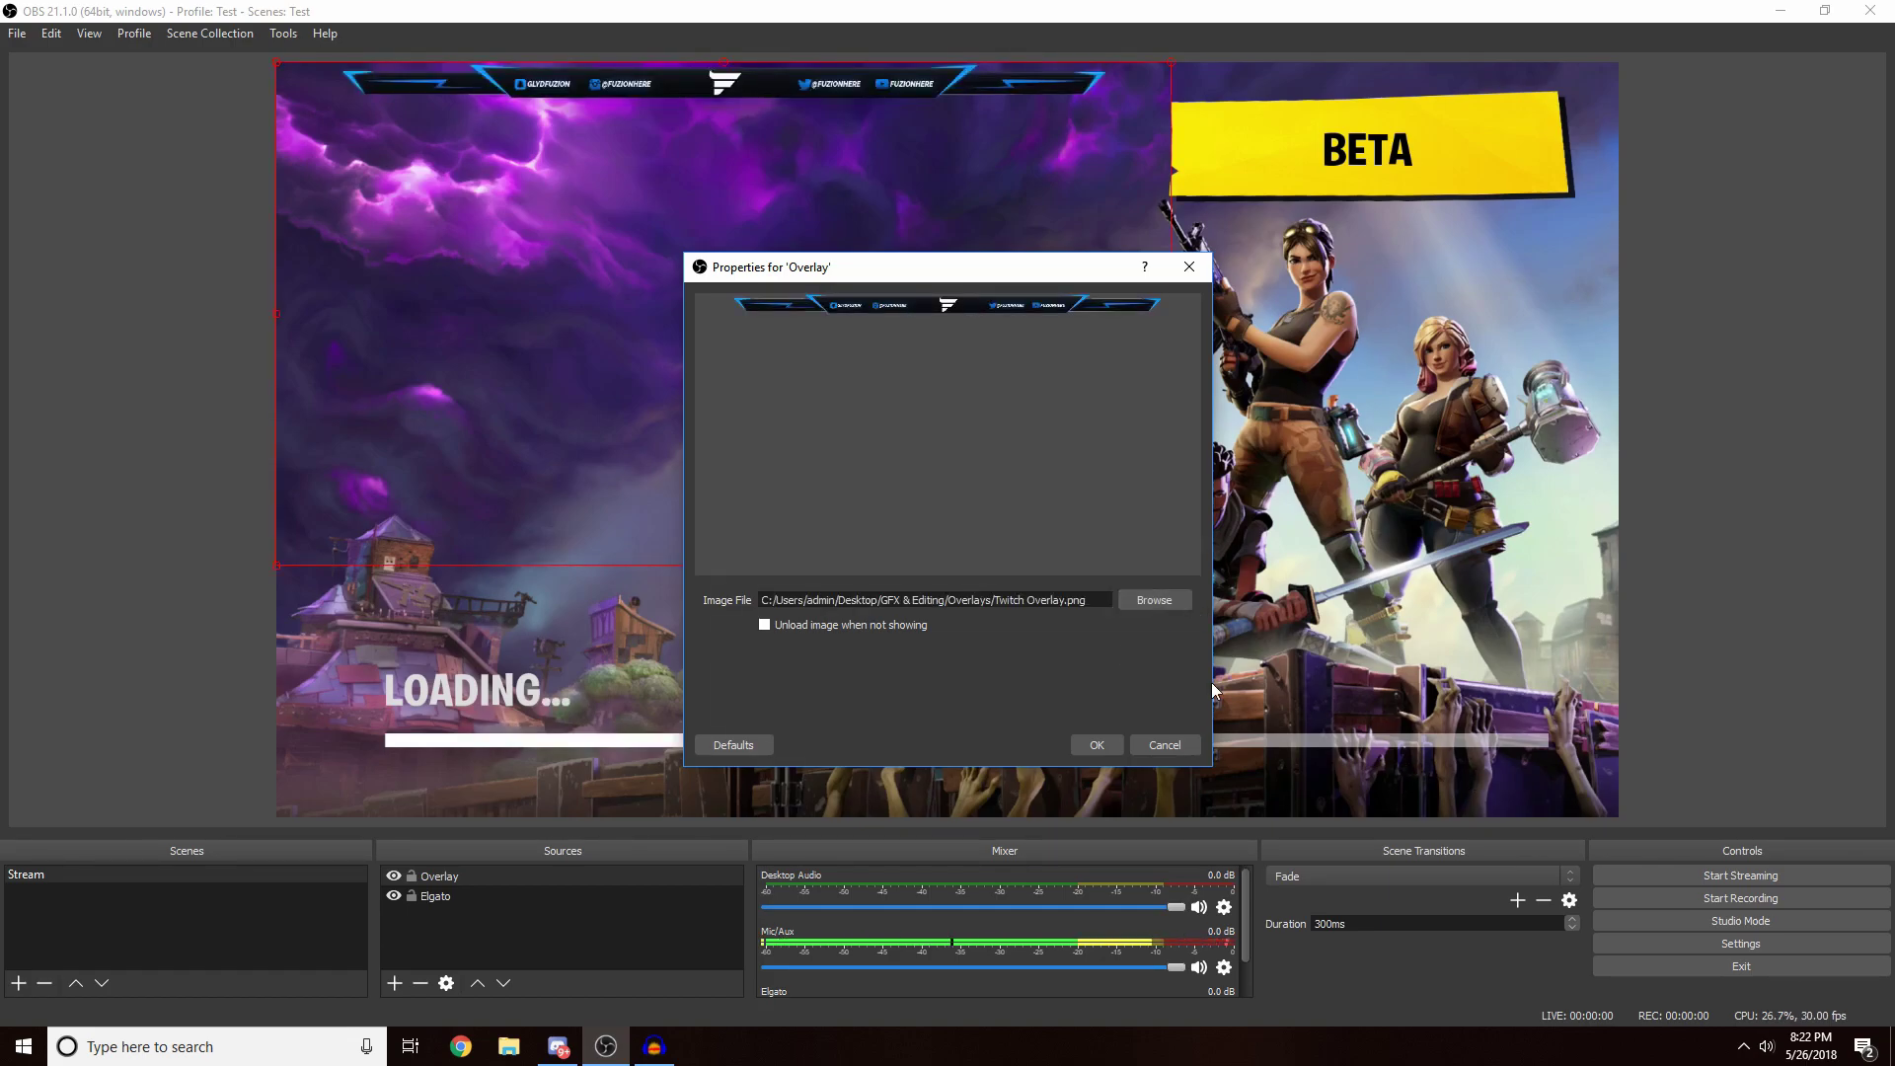
left_click(1096, 745)
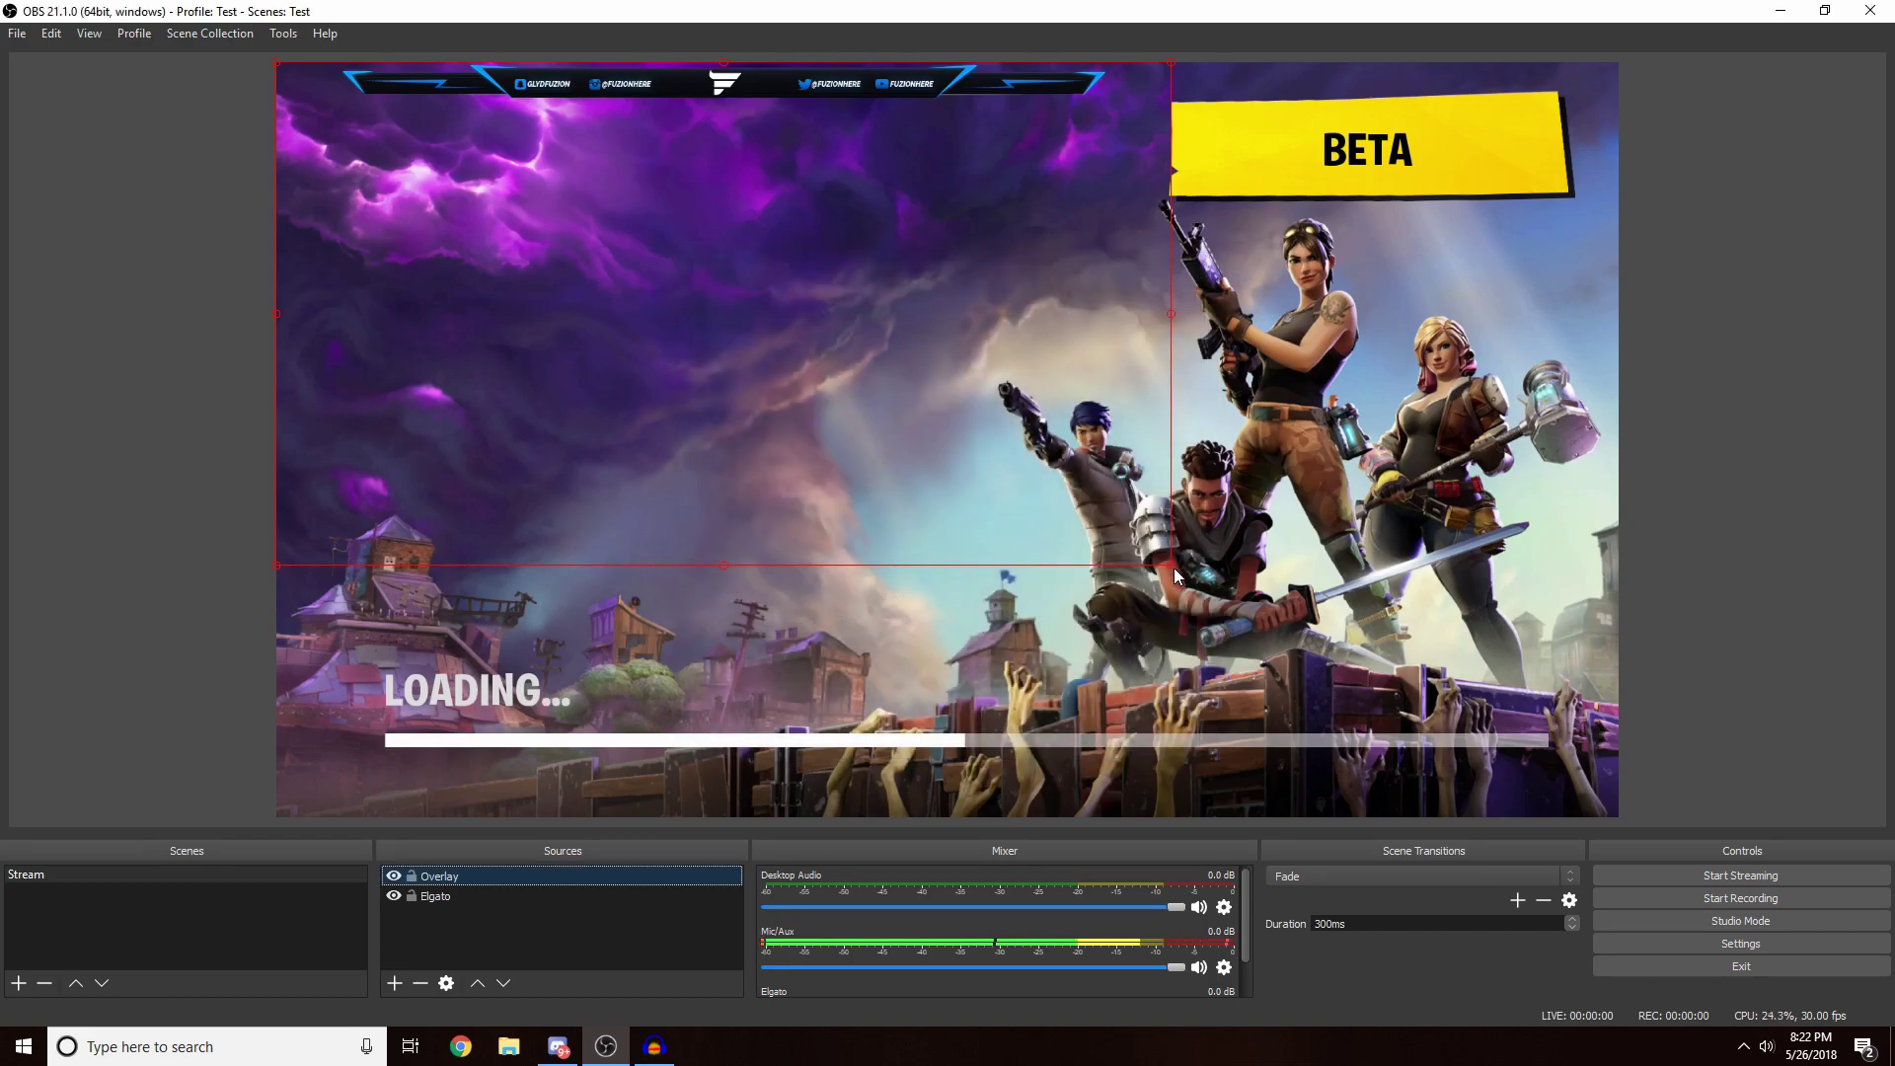
left_click_drag(1171, 565, 1617, 815)
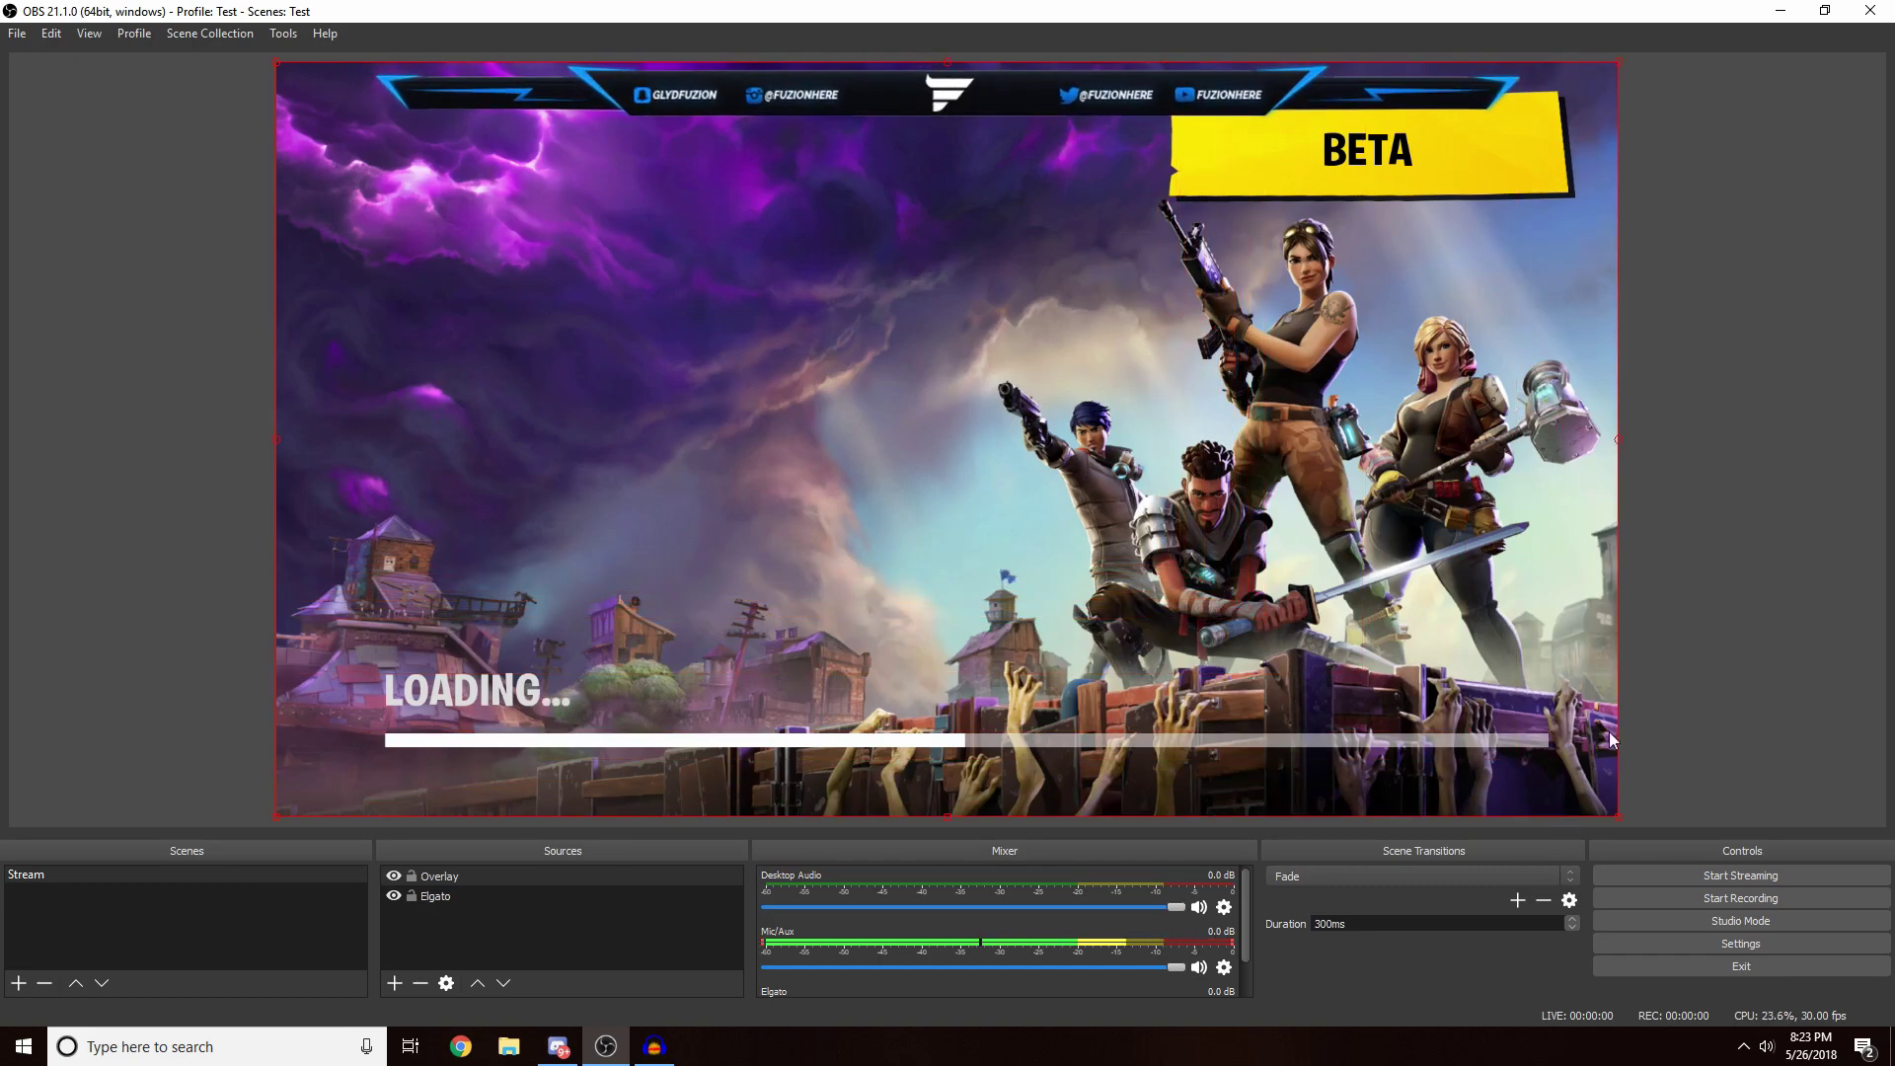
left_click(1701, 419)
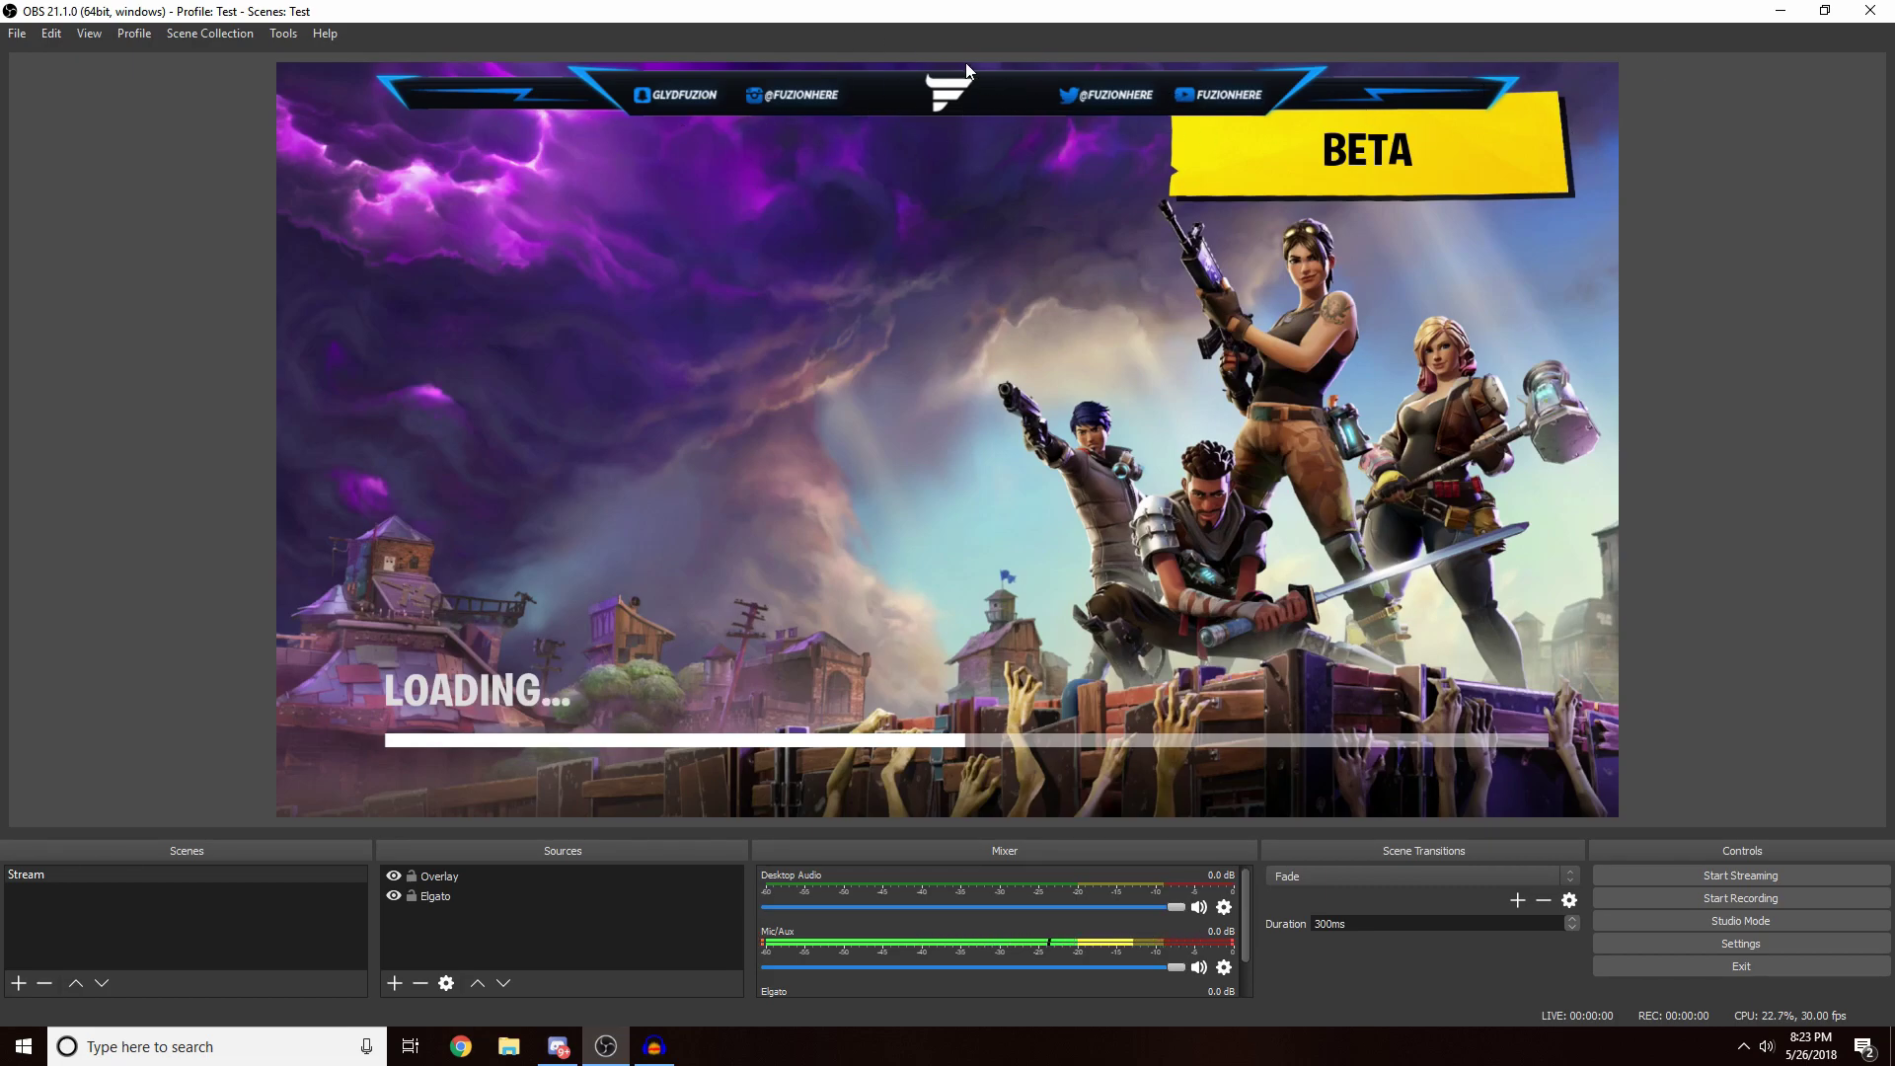
Add a new video capture device source named Cam
left_click(535, 932)
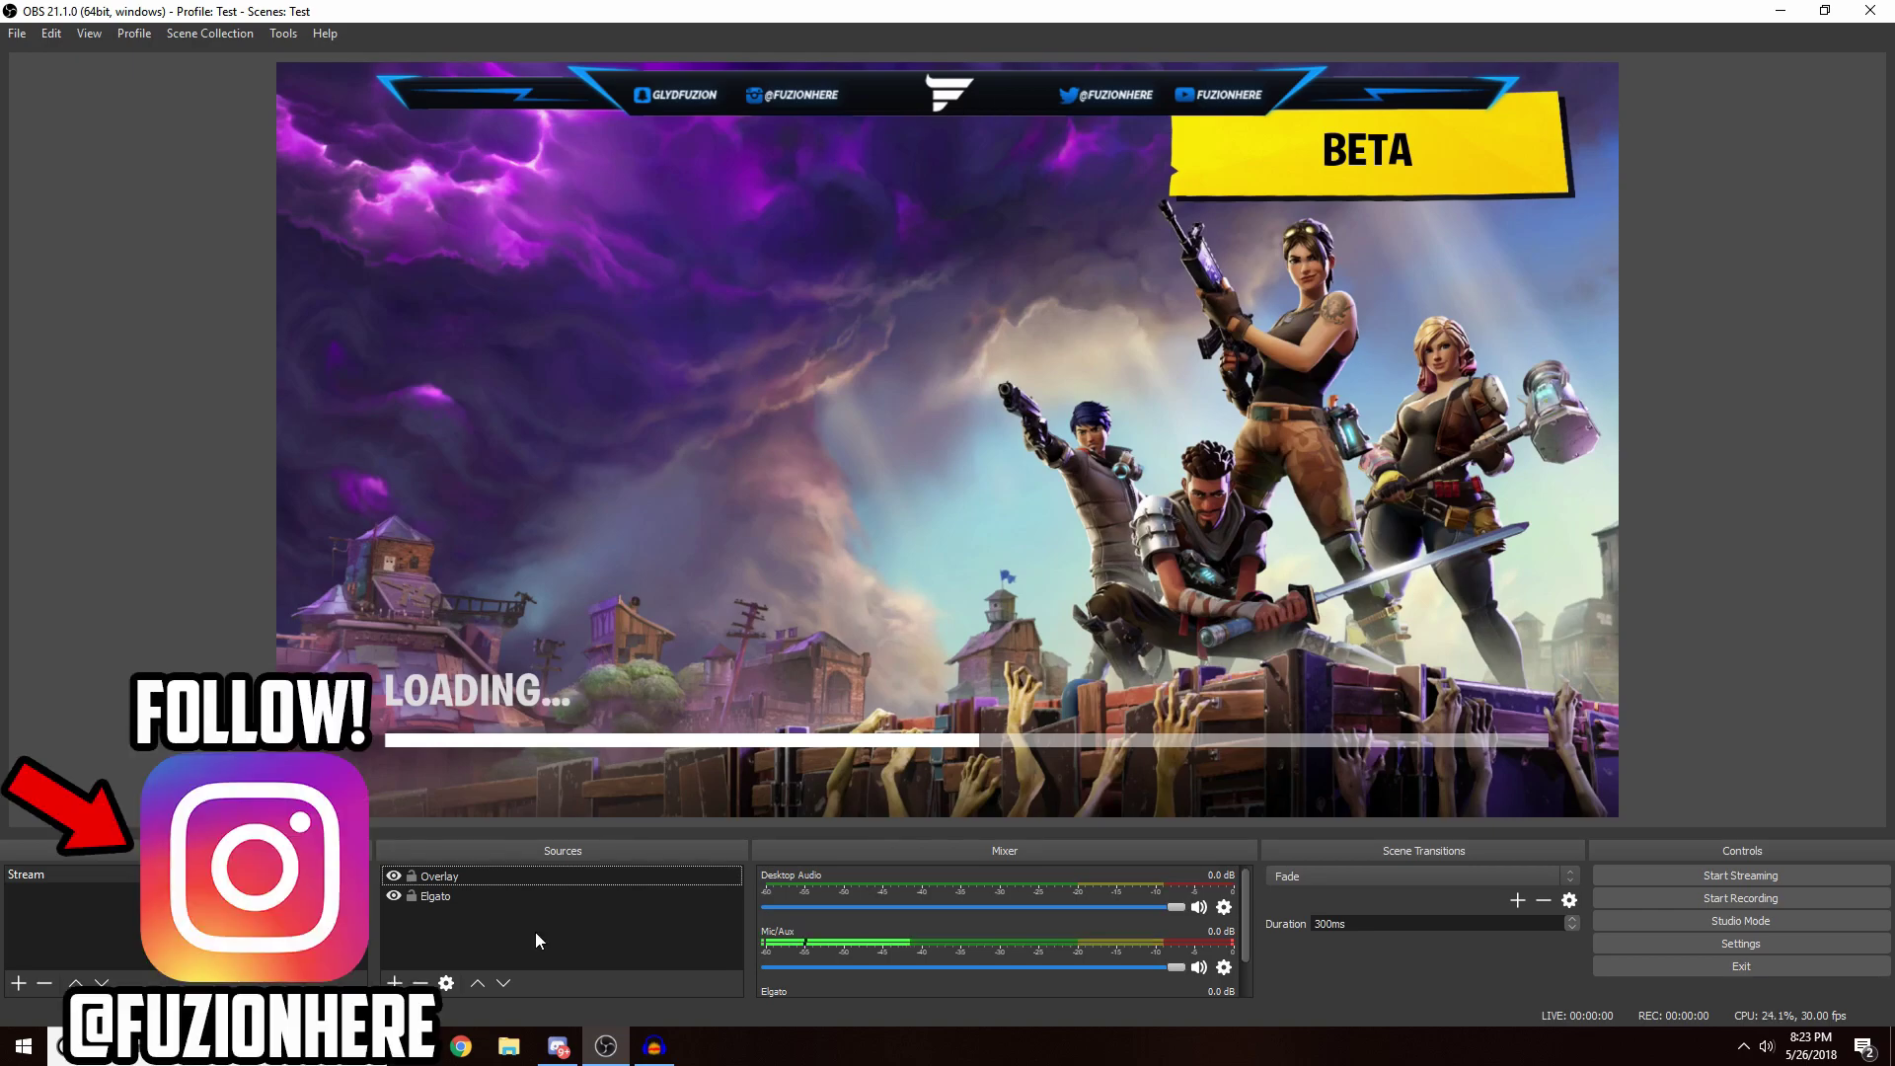
right_click(535, 932)
mouse_move(607, 800)
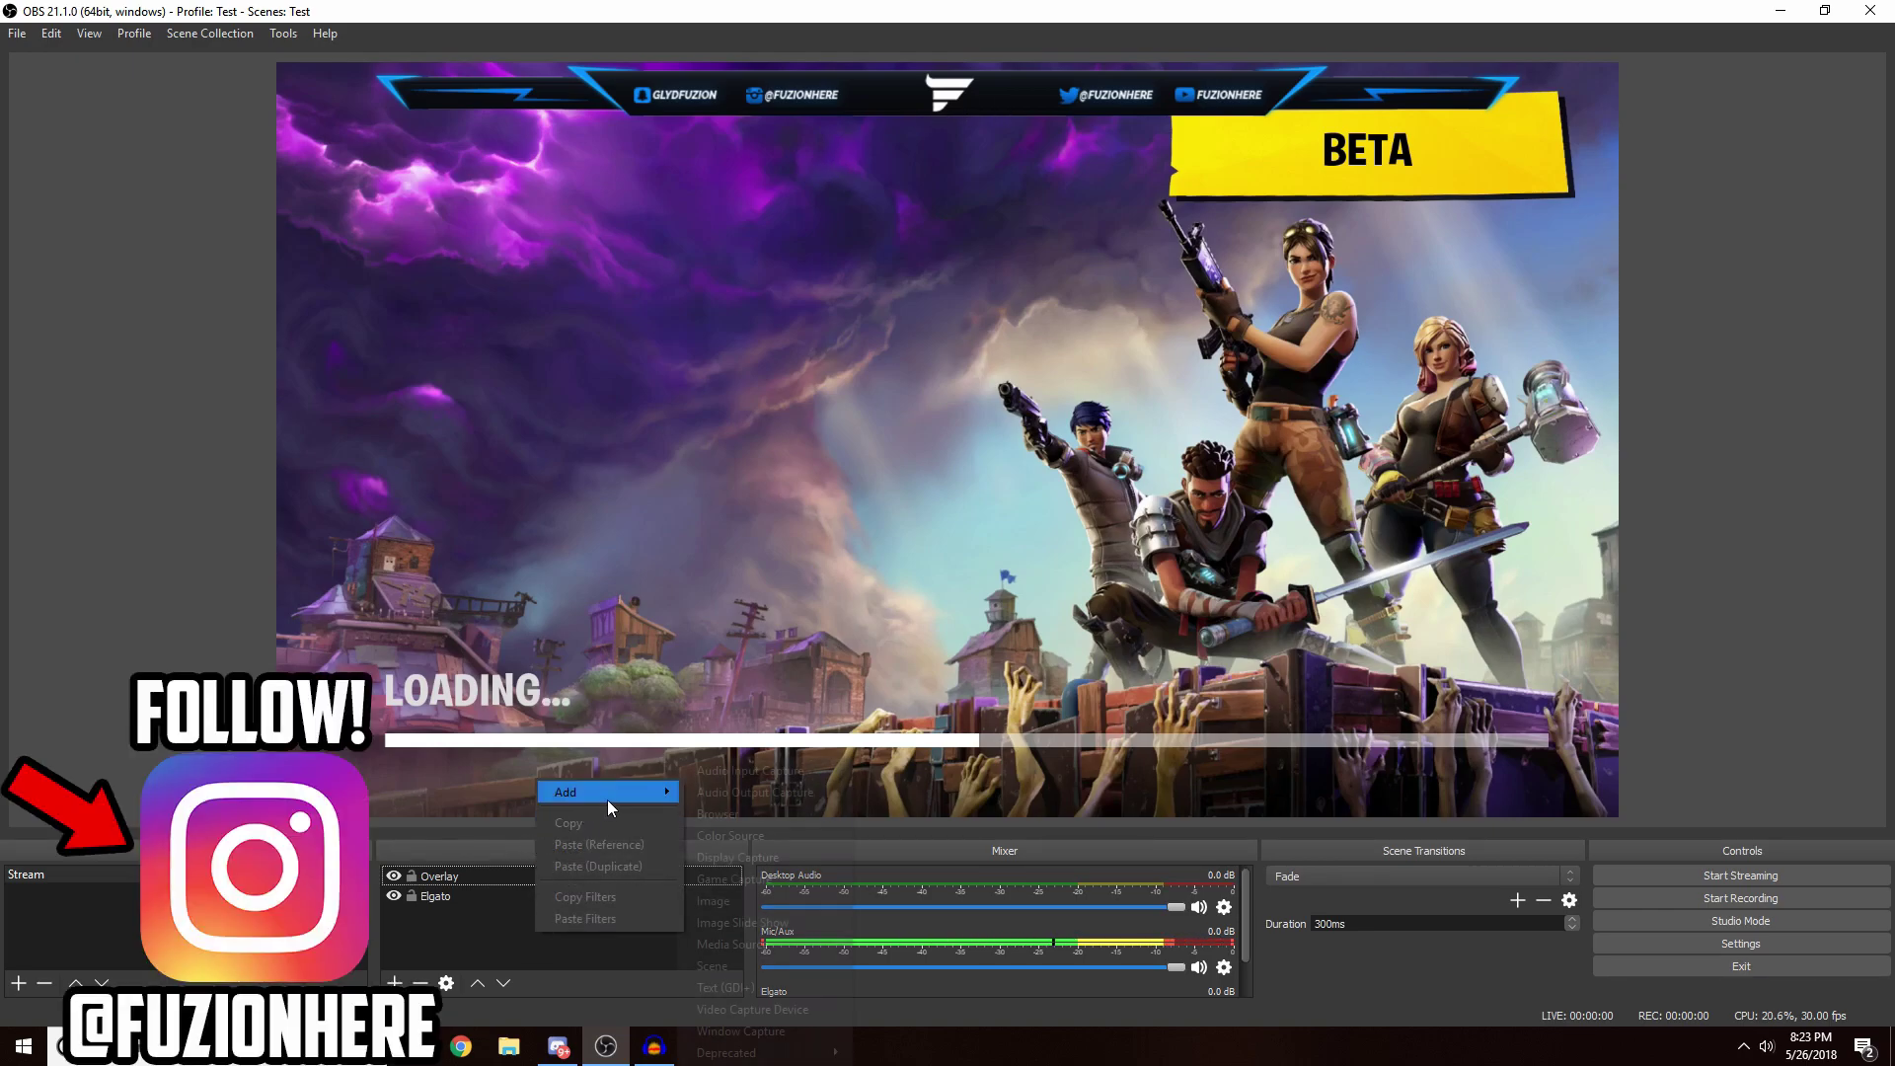
left_click(750, 1009)
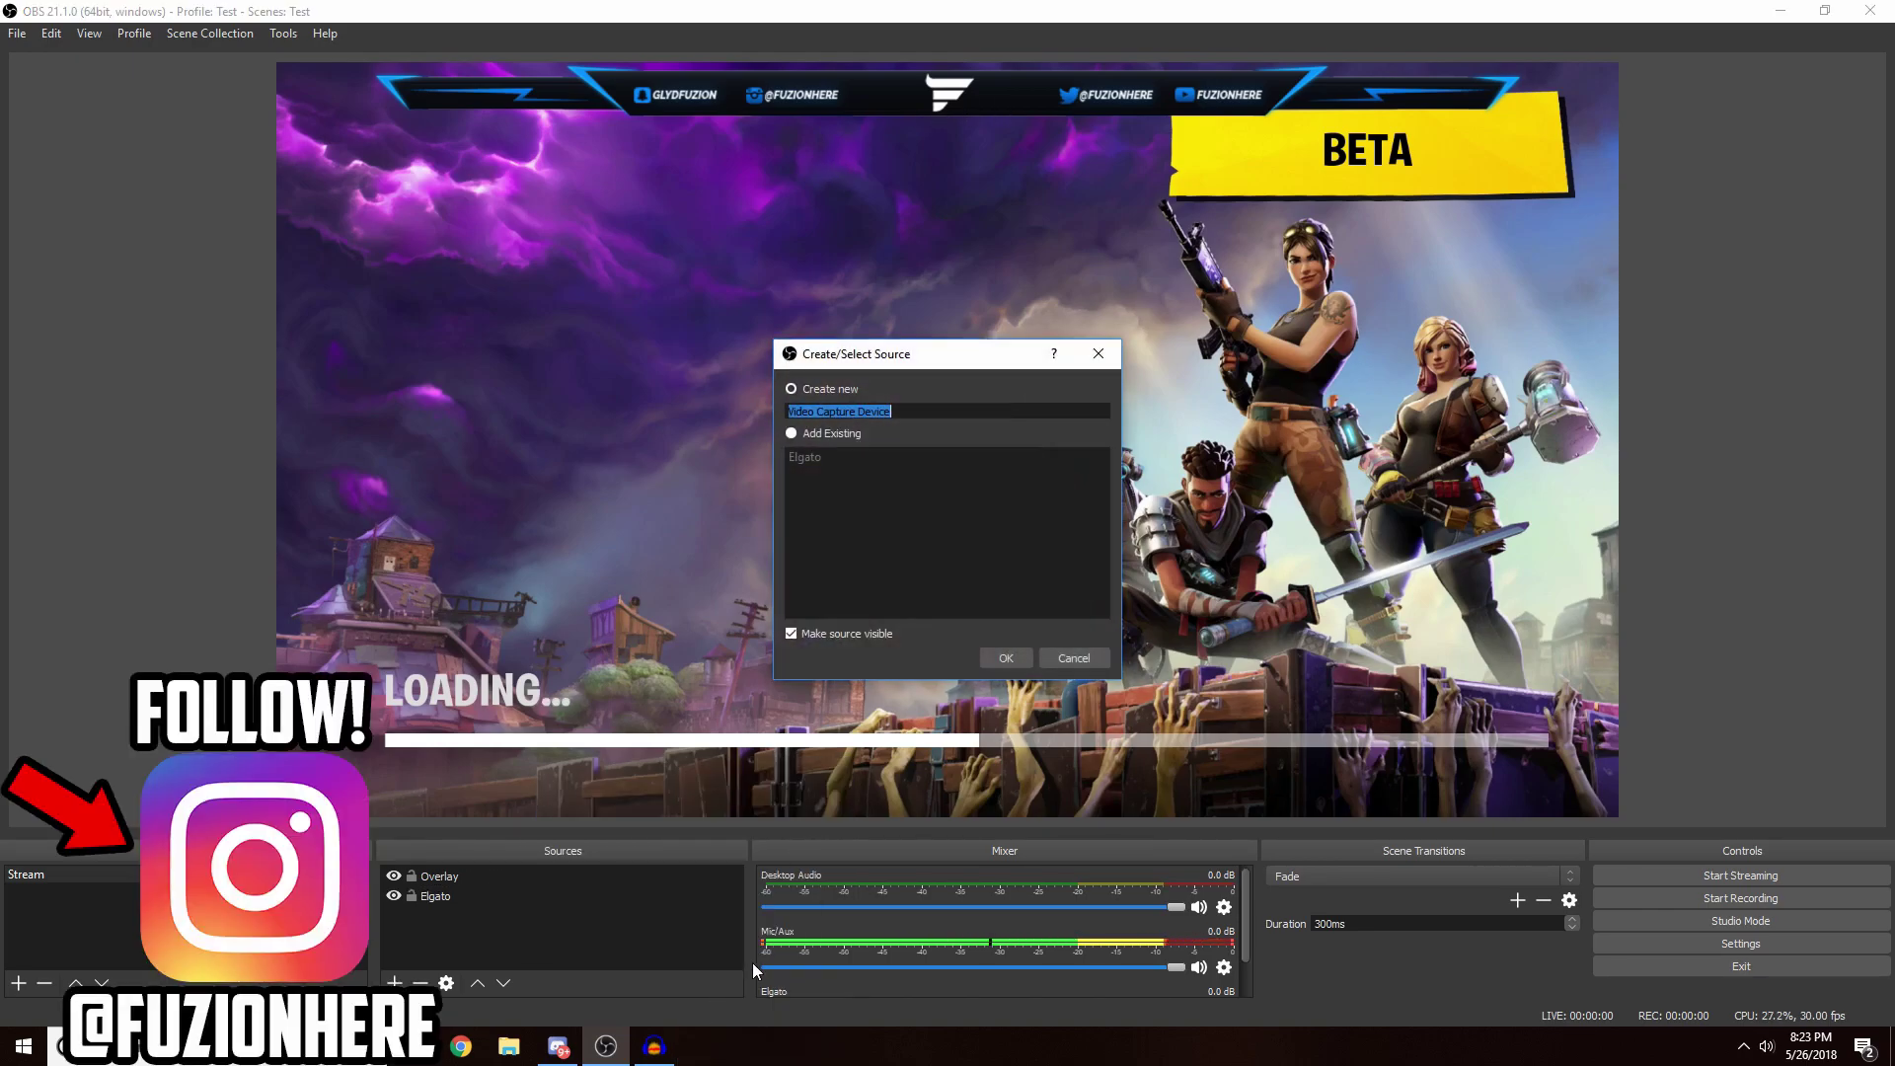
type("C")
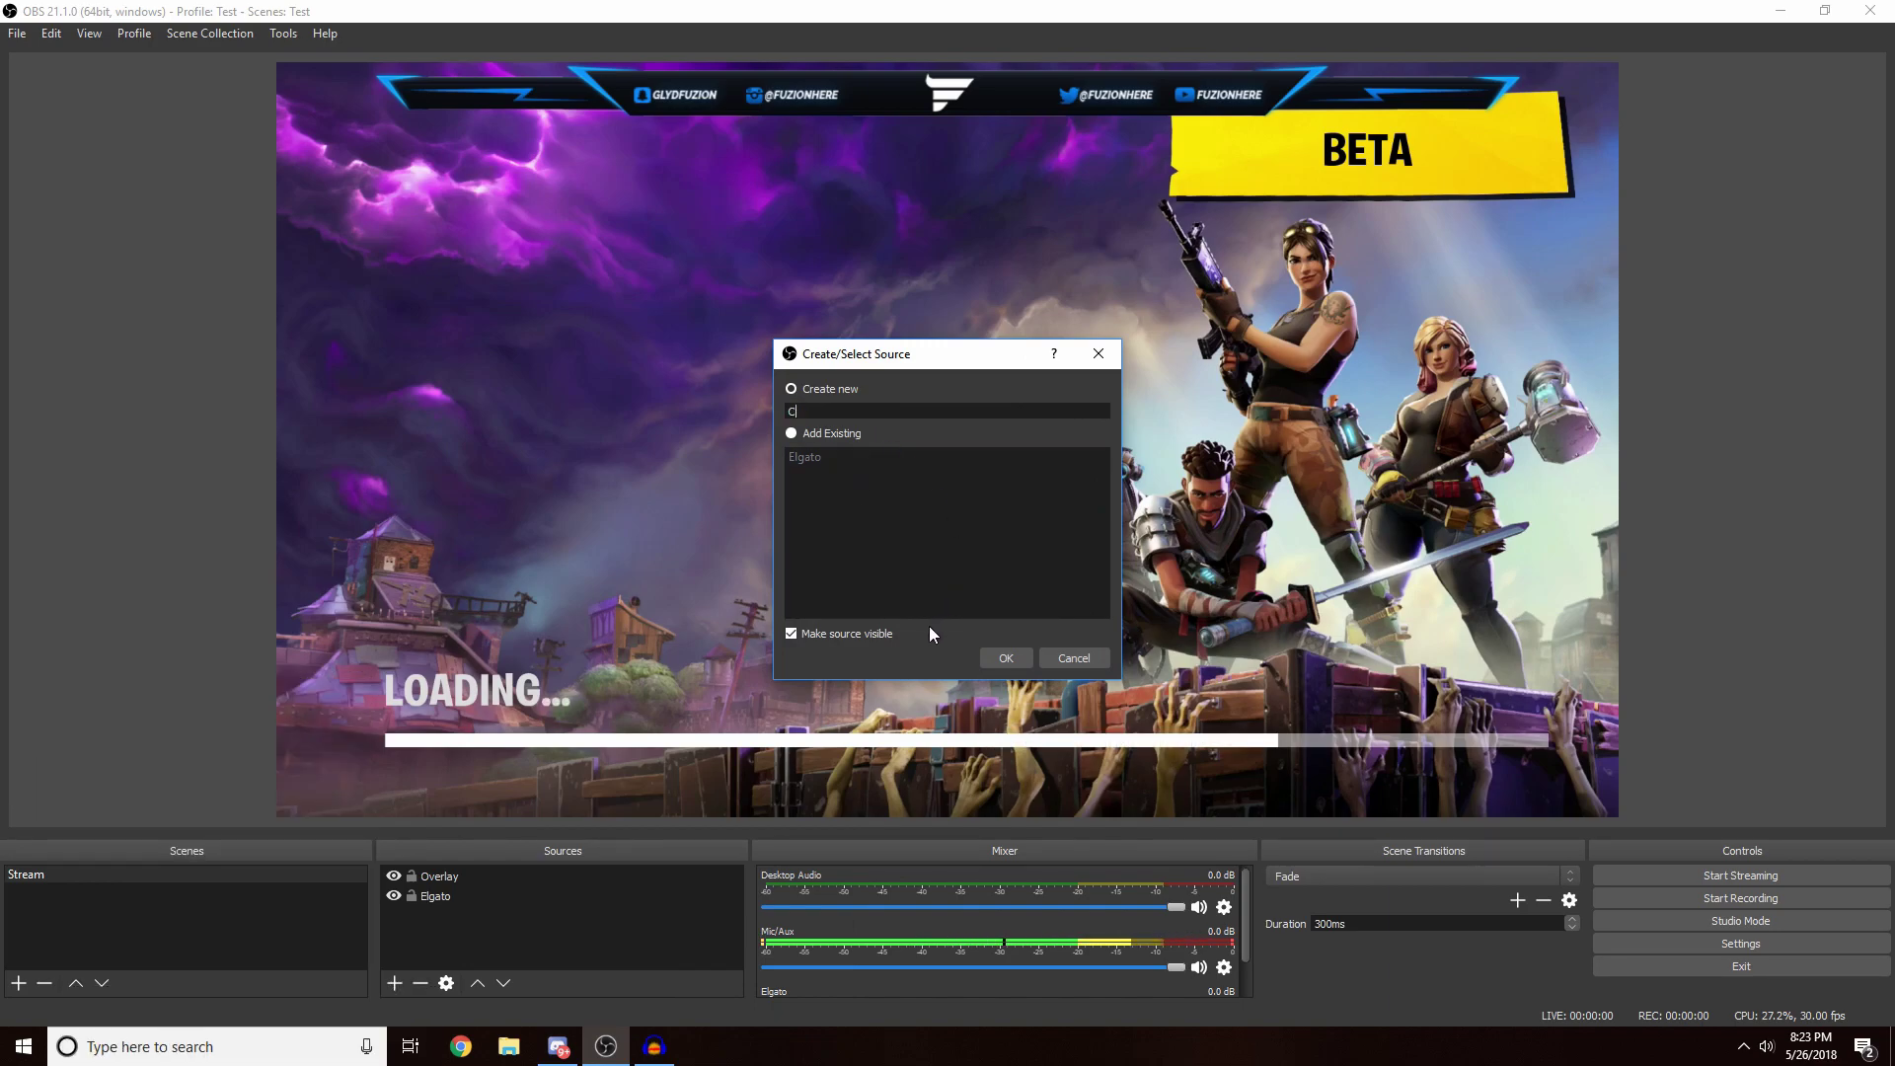
type("am")
key("Return")
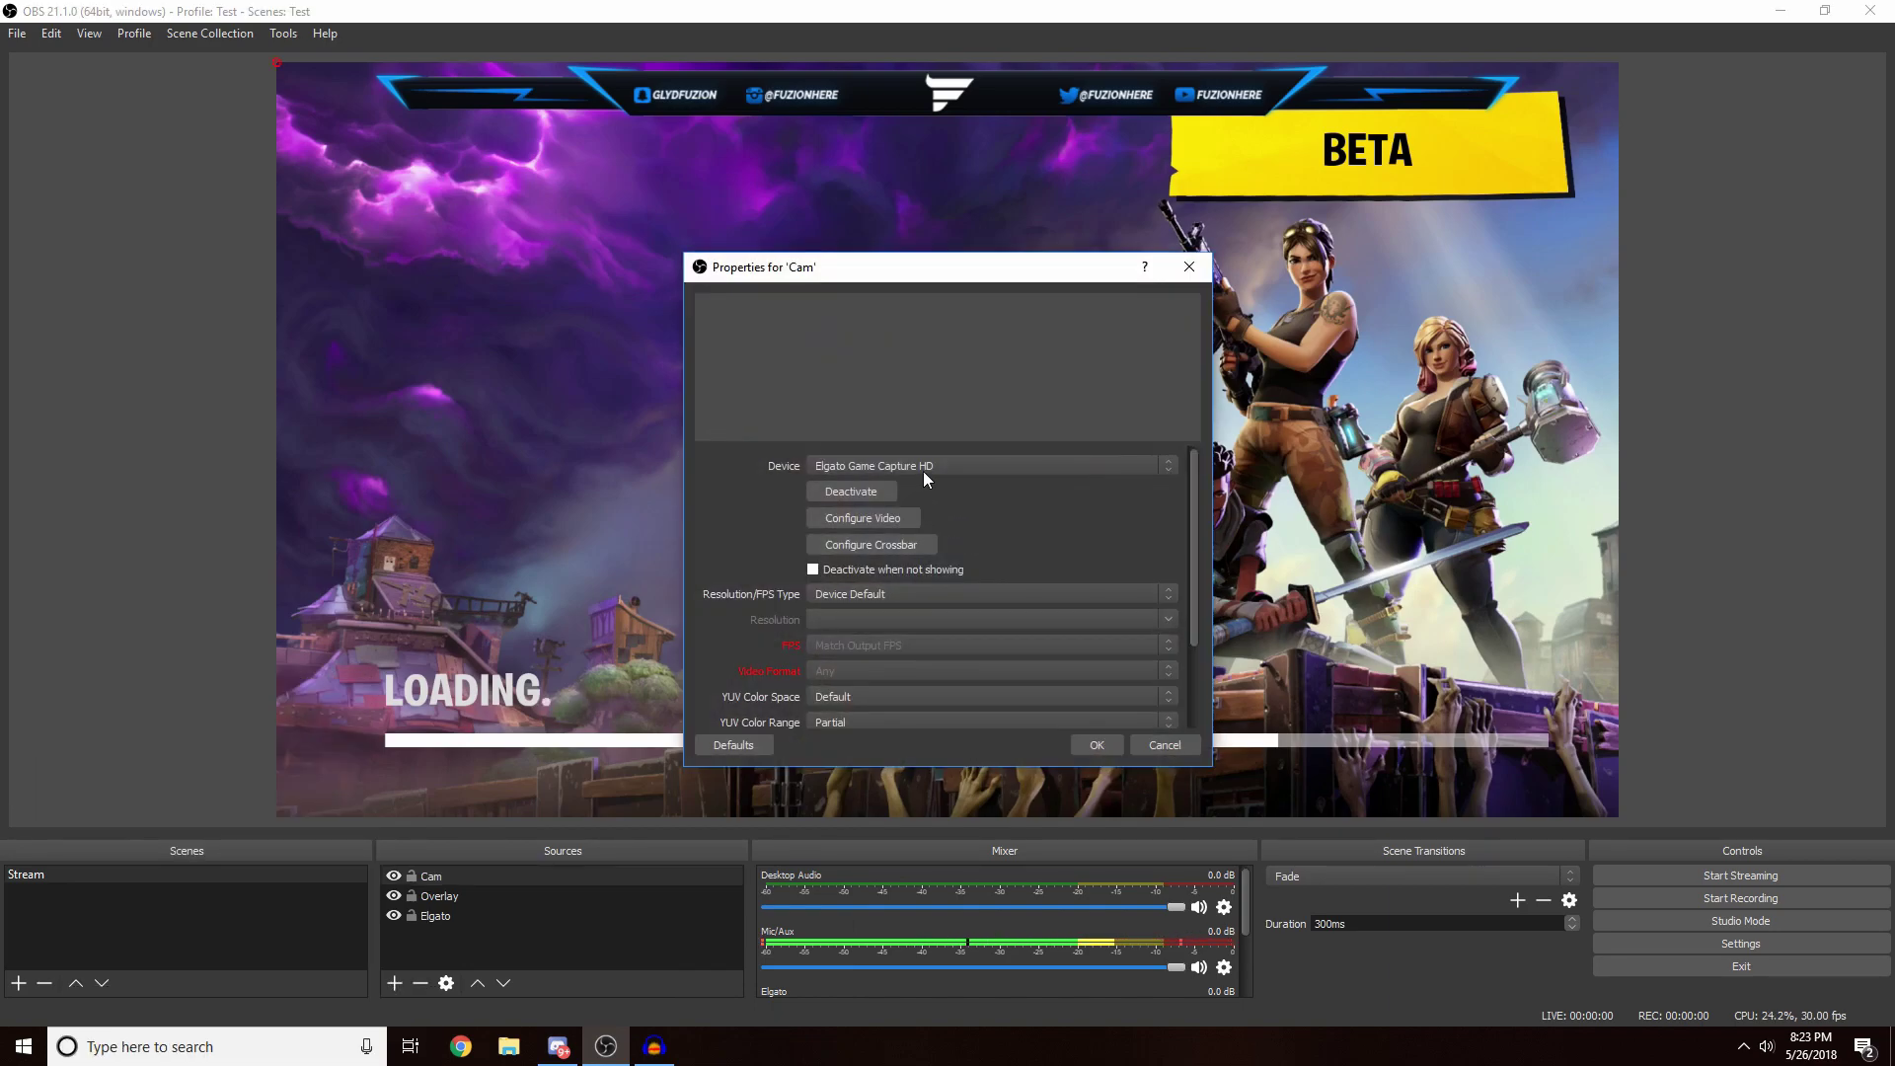
left_click(928, 468)
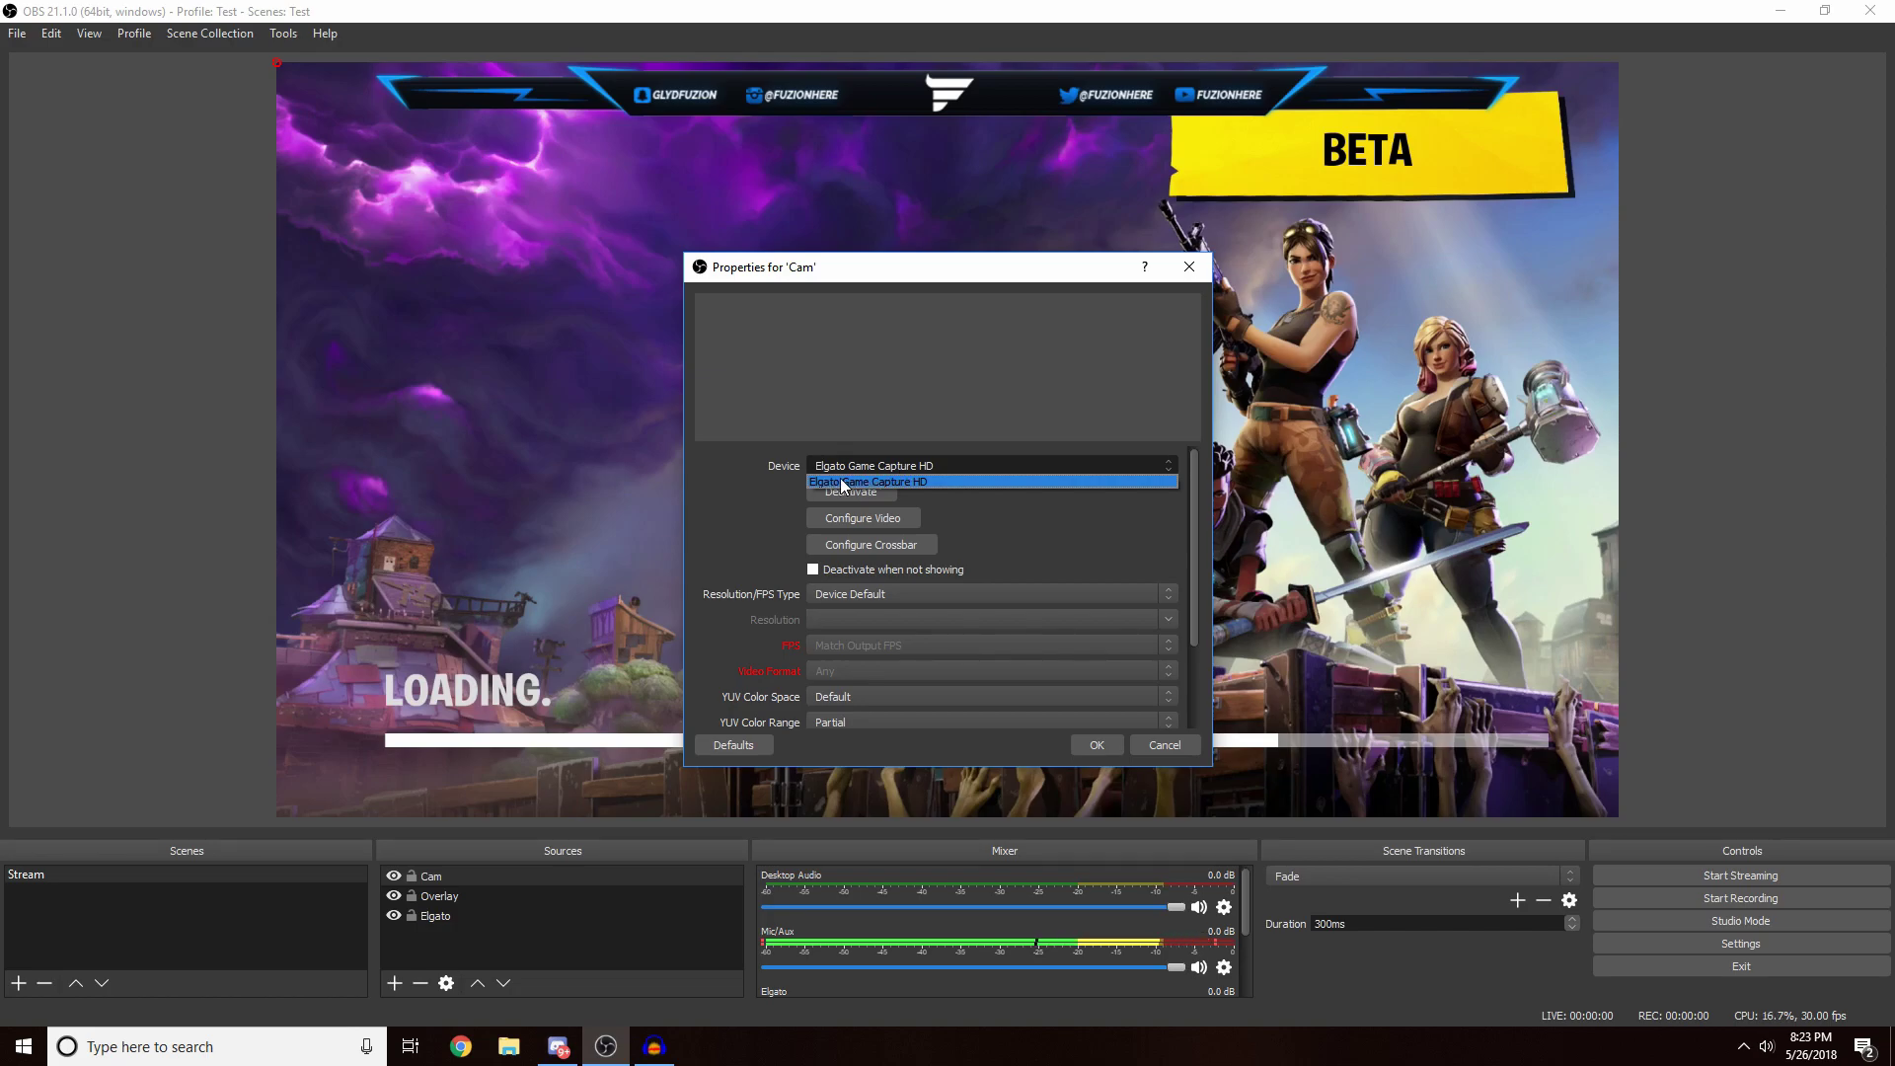
left_click(689, 488)
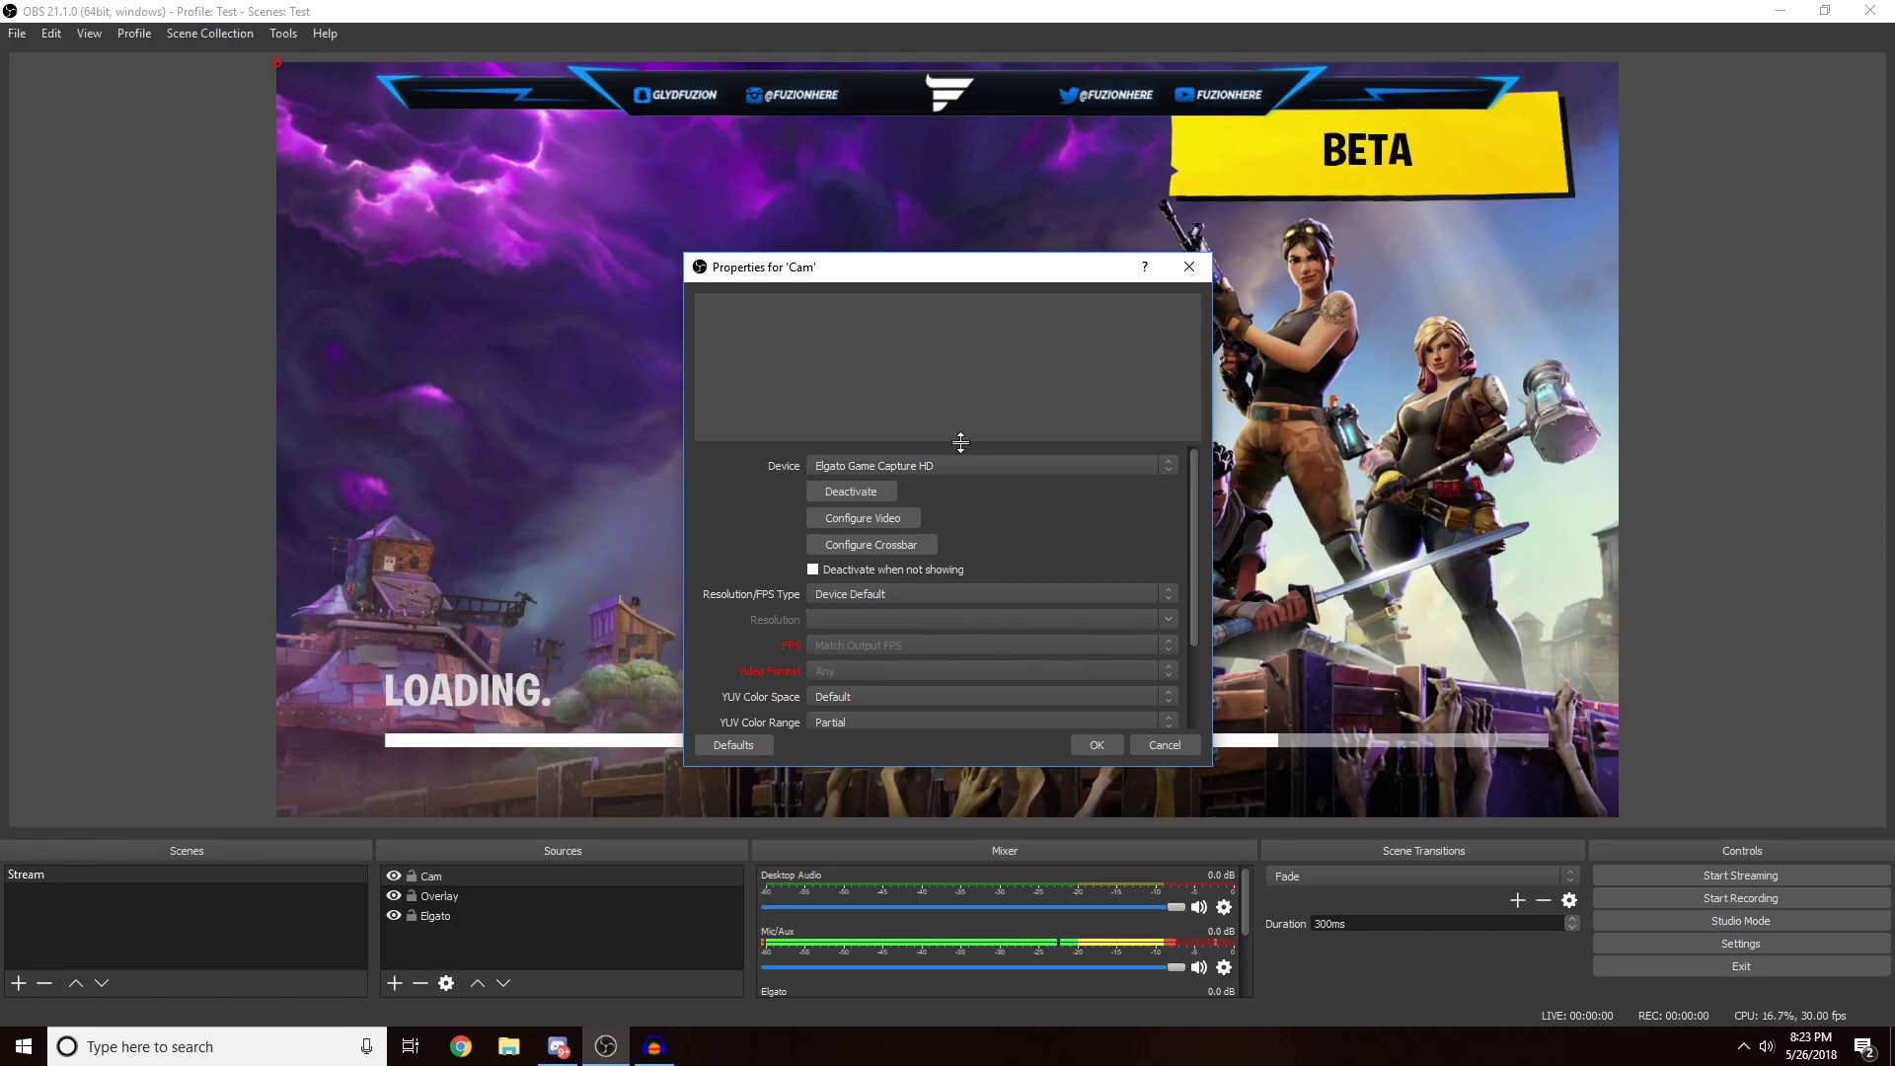
left_click(1191, 277)
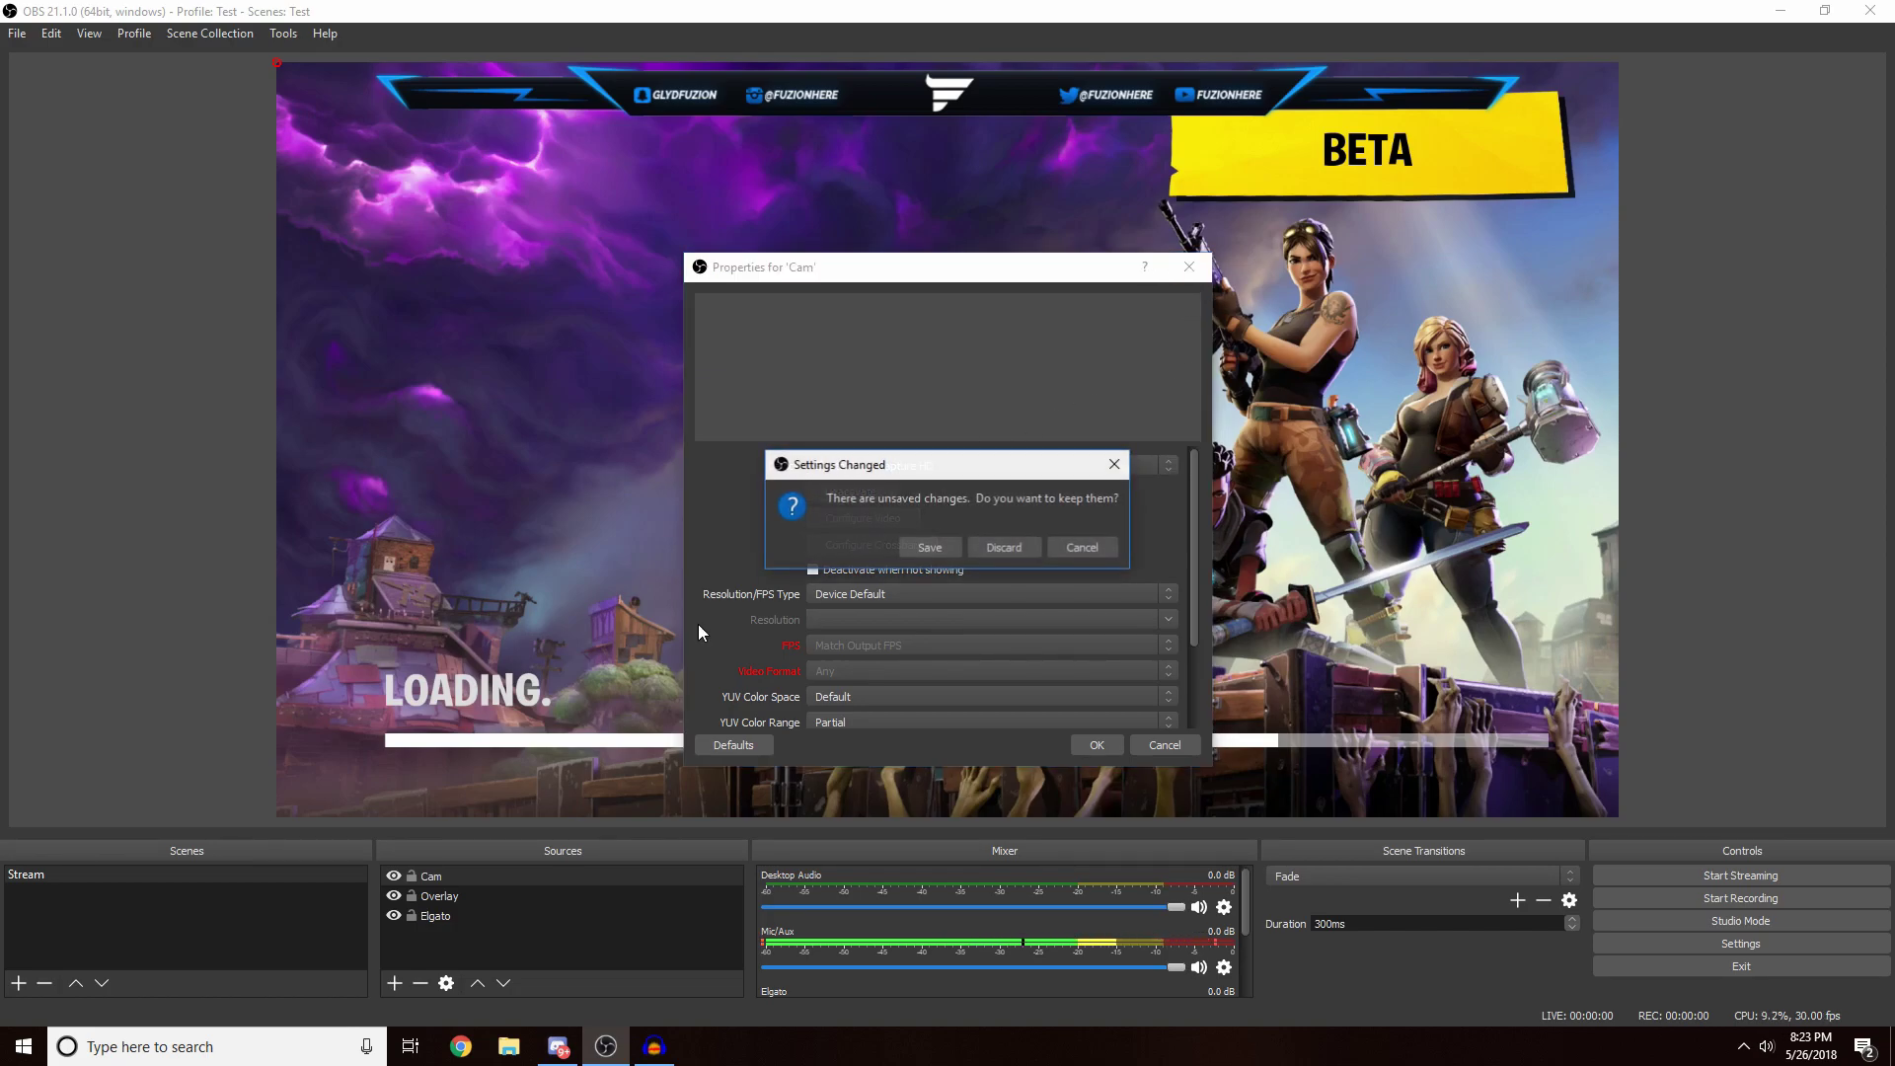
left_click(1007, 545)
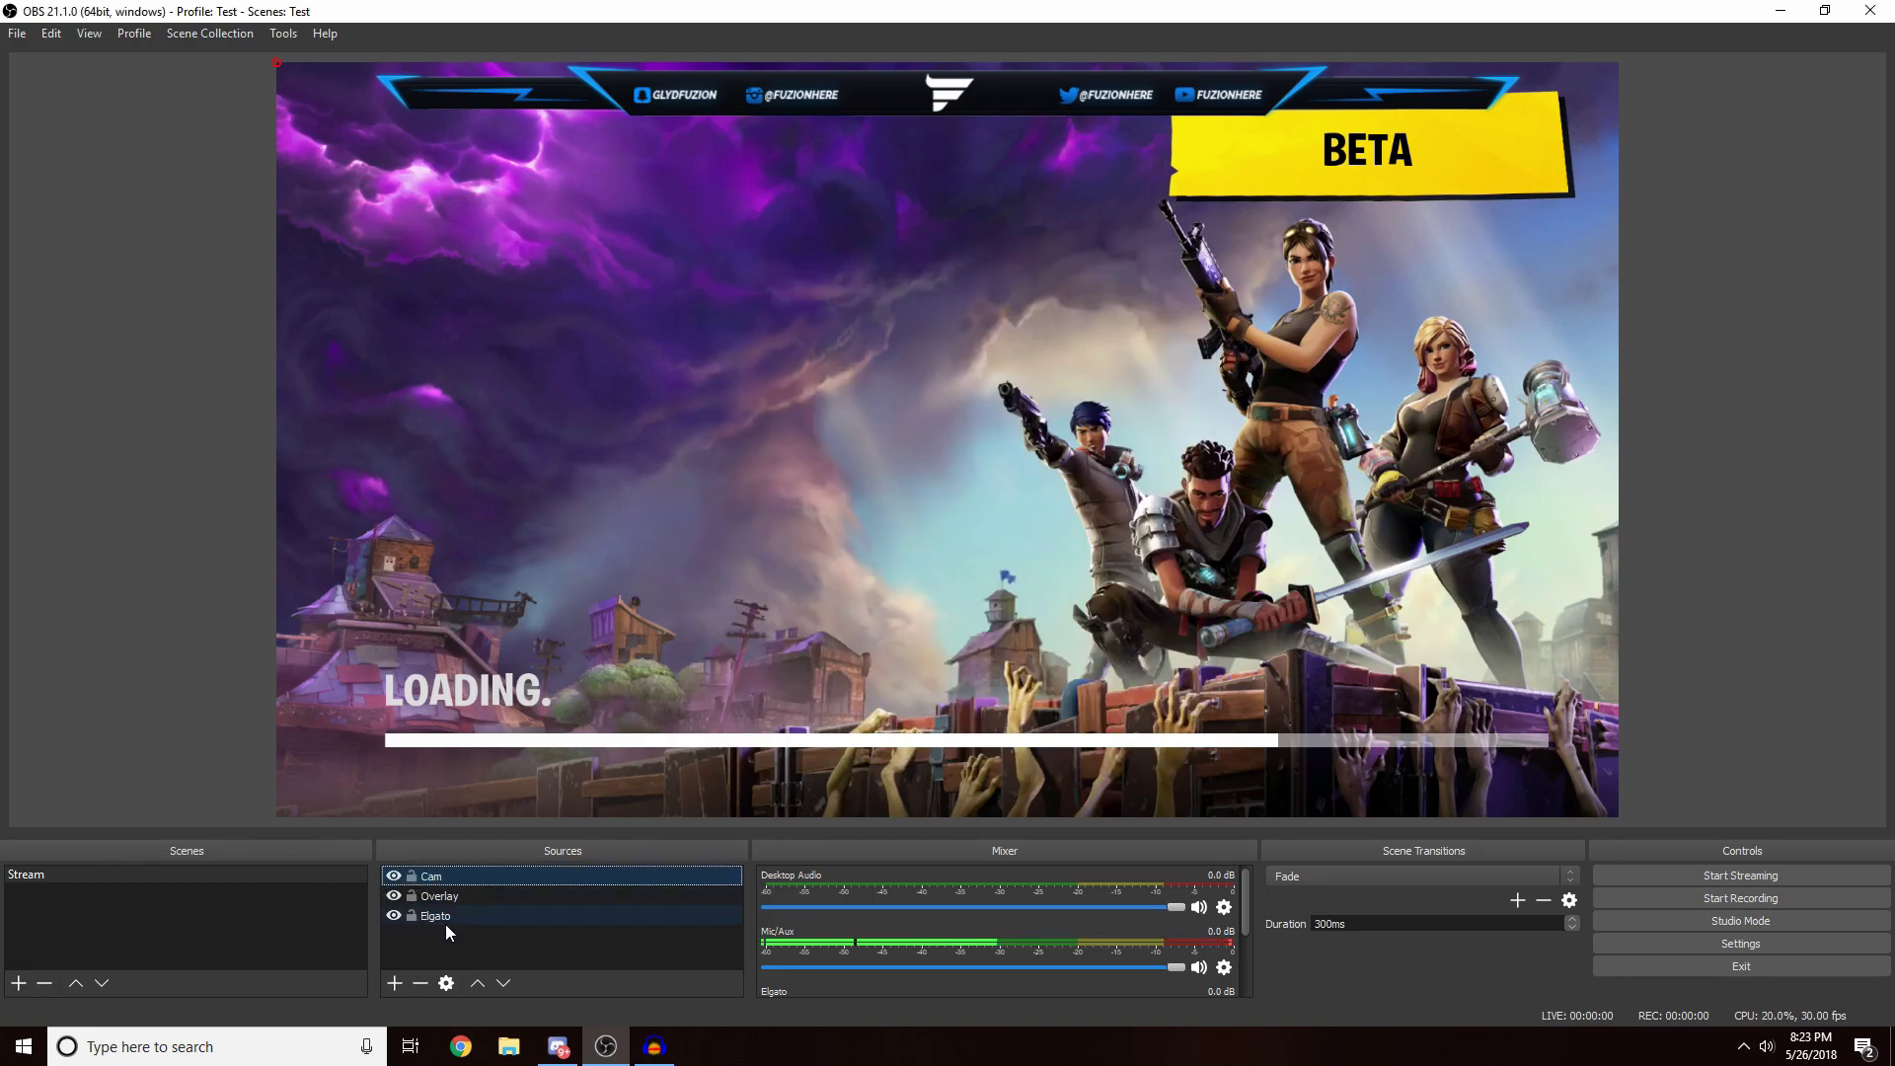
left_click(541, 961)
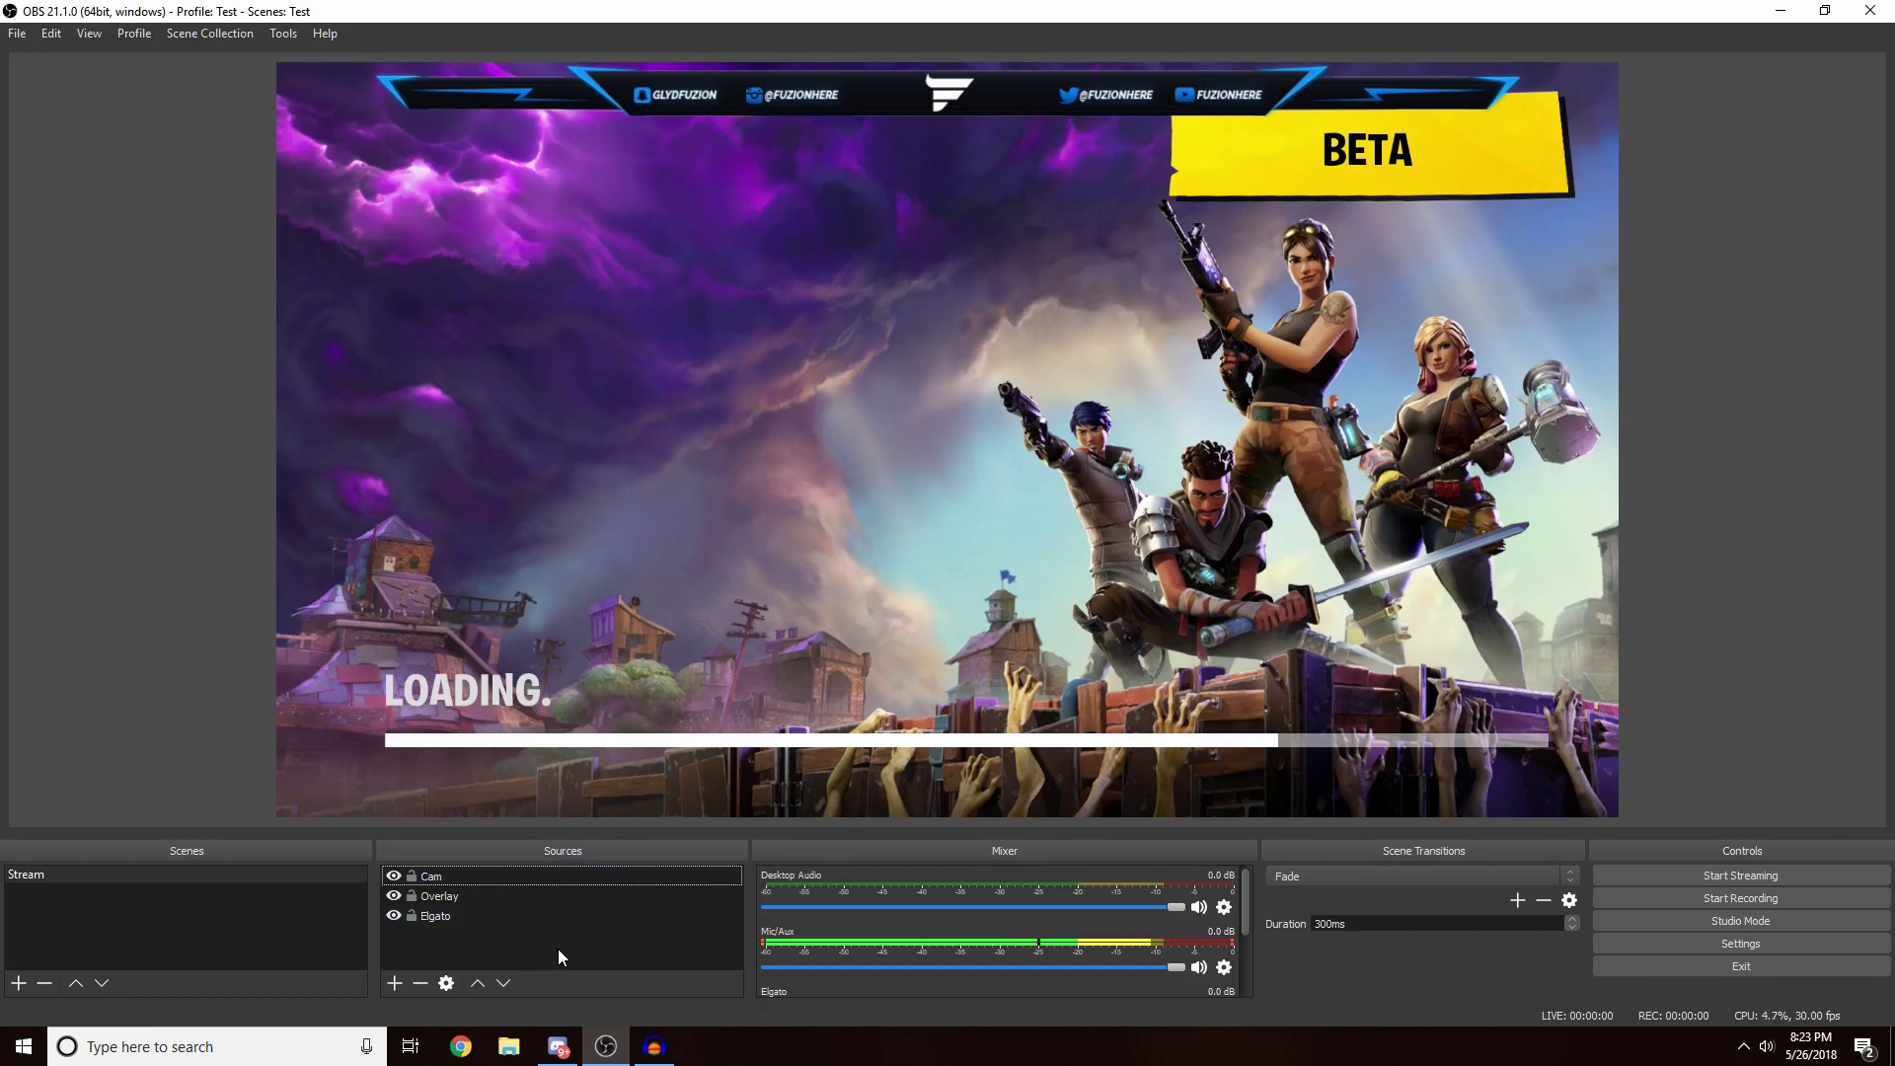
left_click(444, 919)
left_click(469, 900)
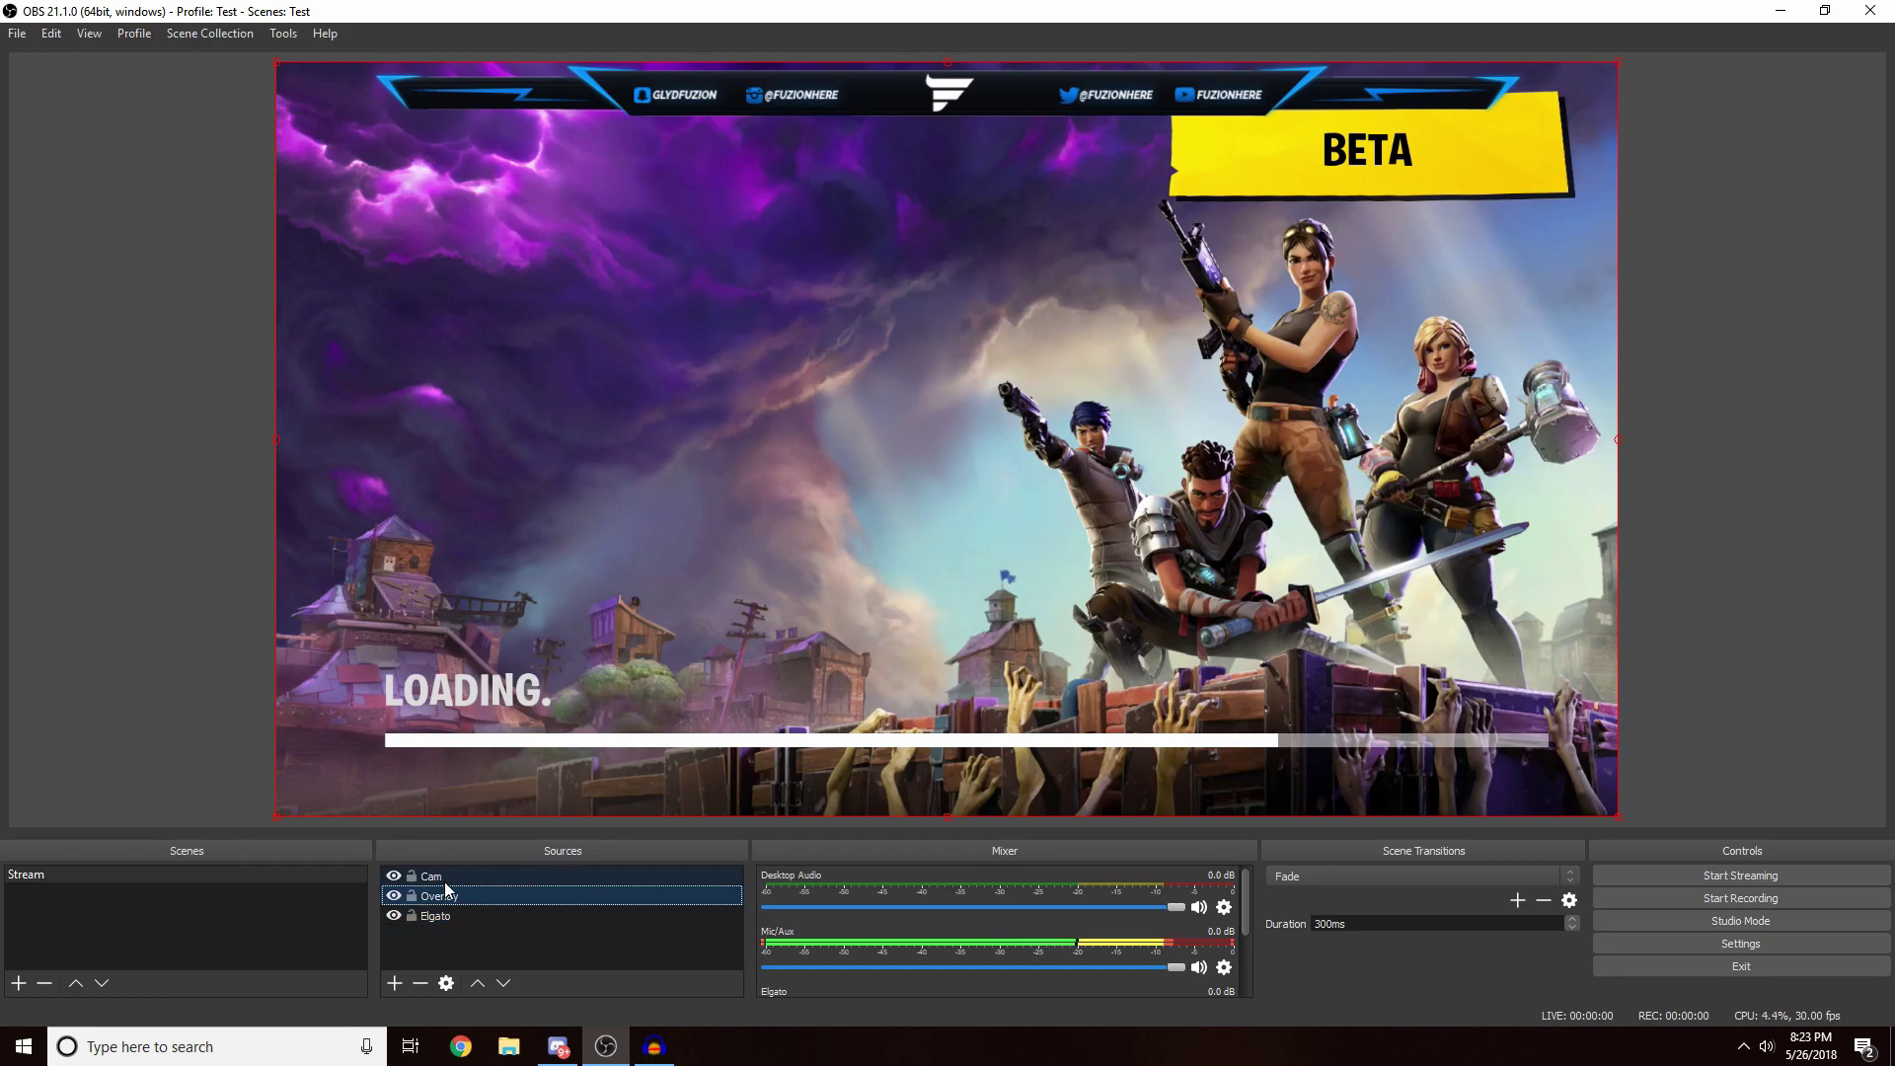
left_click(503, 878)
left_click(459, 930)
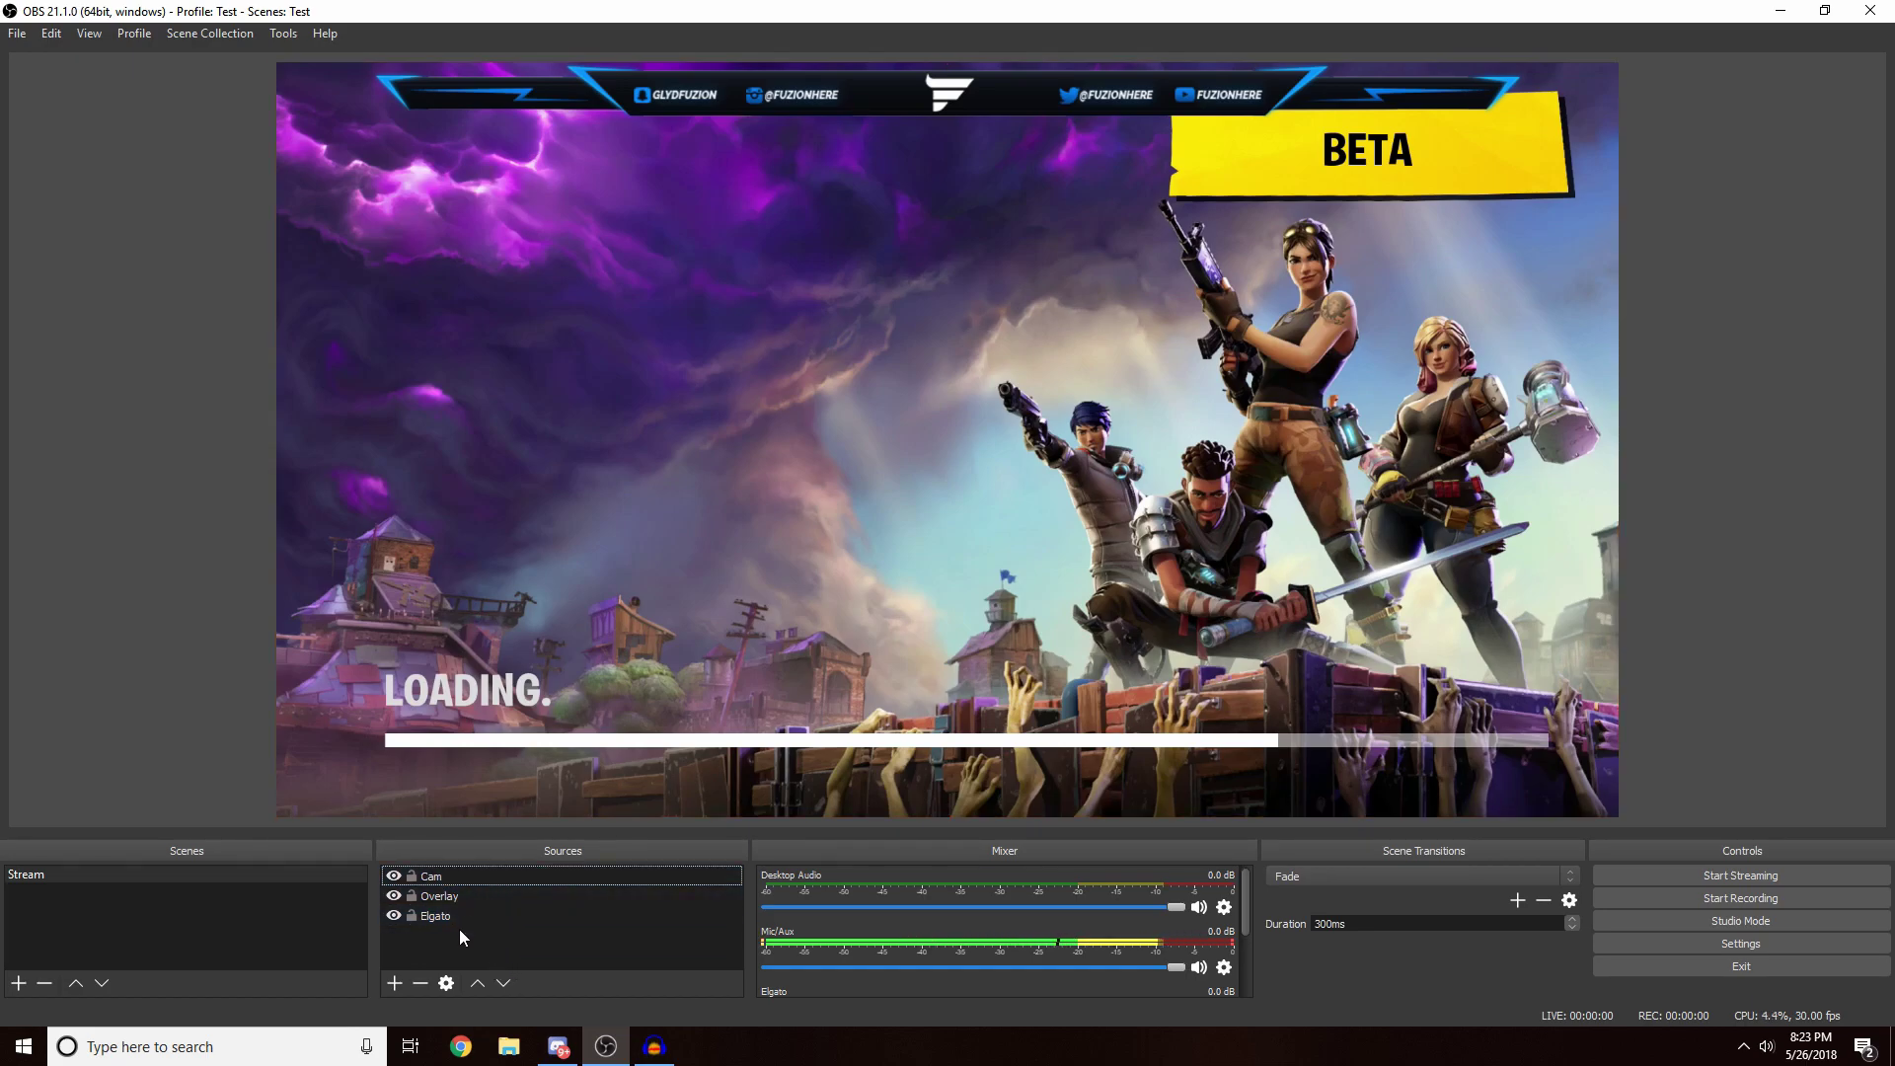